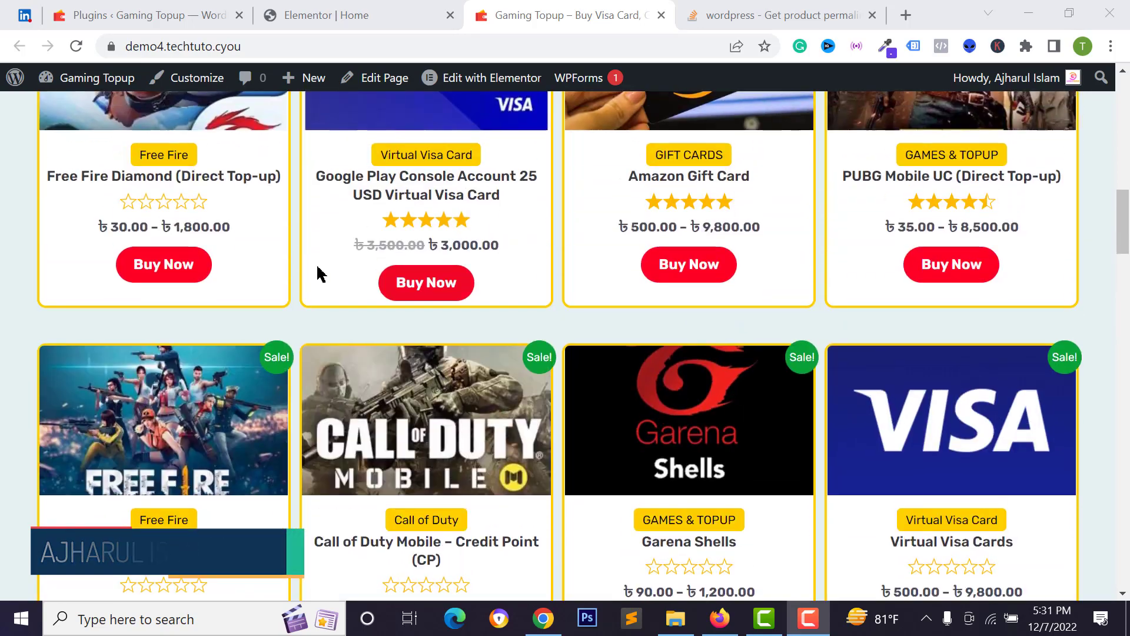
# Step: Examine the home page's product grid and both order tables, including their status, phone and amount columns
pyautogui.scroll(-3, 550, 298)
pyautogui.scroll(-9, 342, 235)
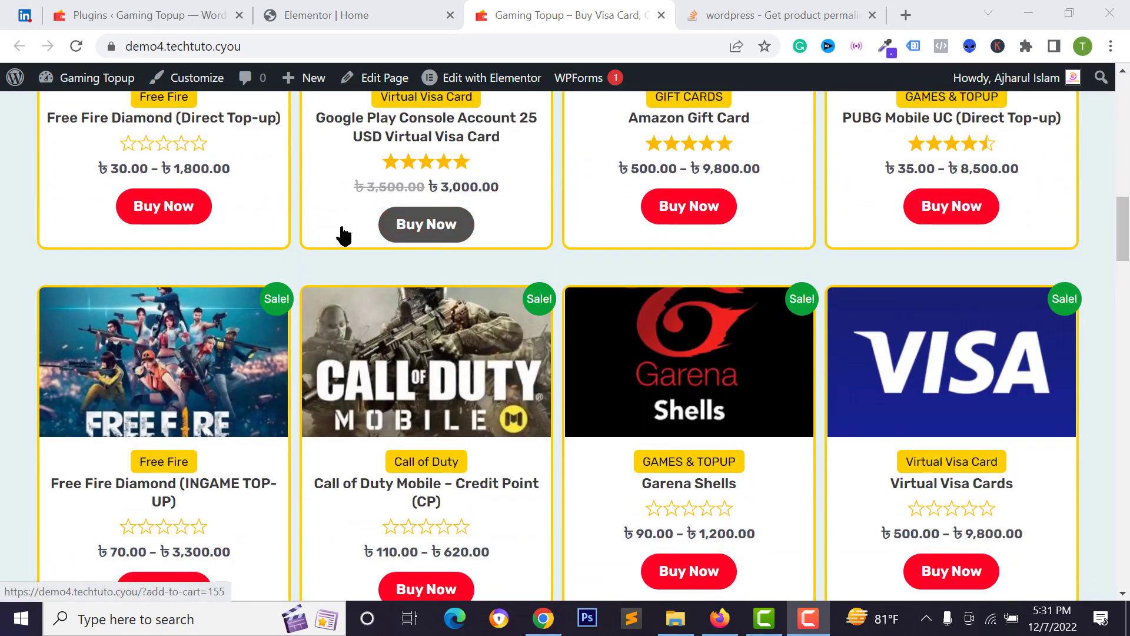
pyautogui.scroll(1, 344, 279)
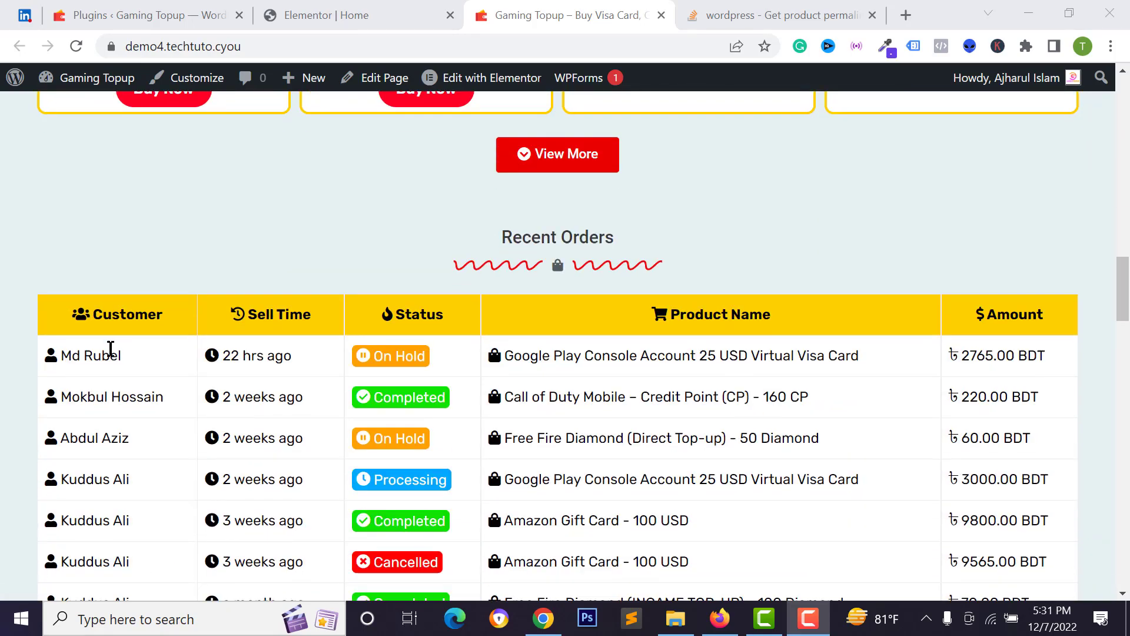
pyautogui.scroll(-4, 660, 389)
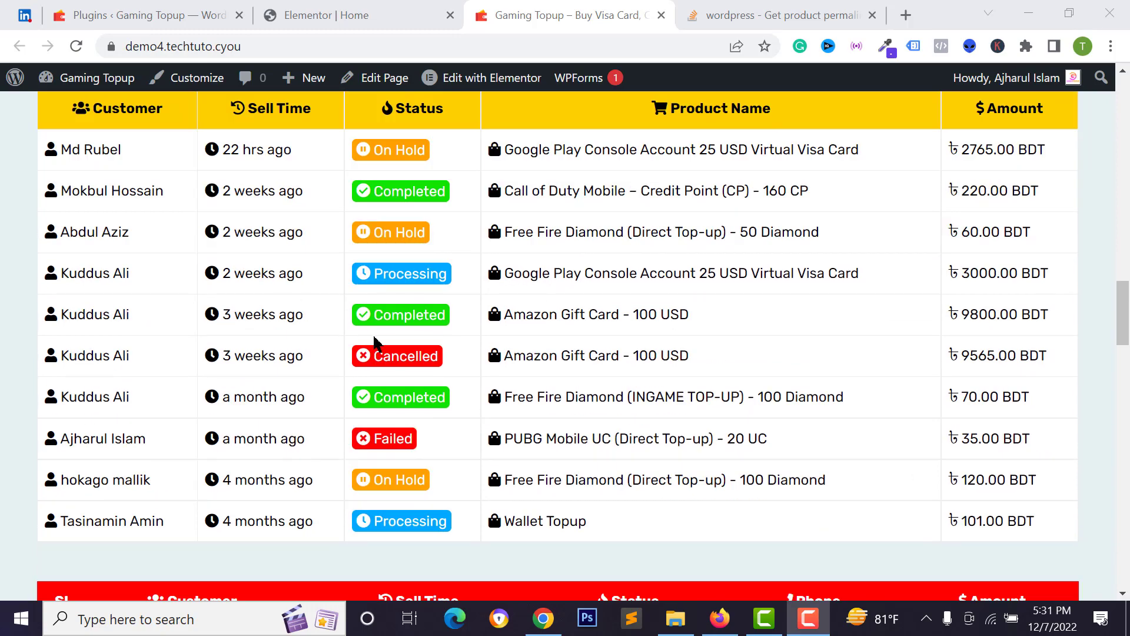
pyautogui.scroll(2, 336, 329)
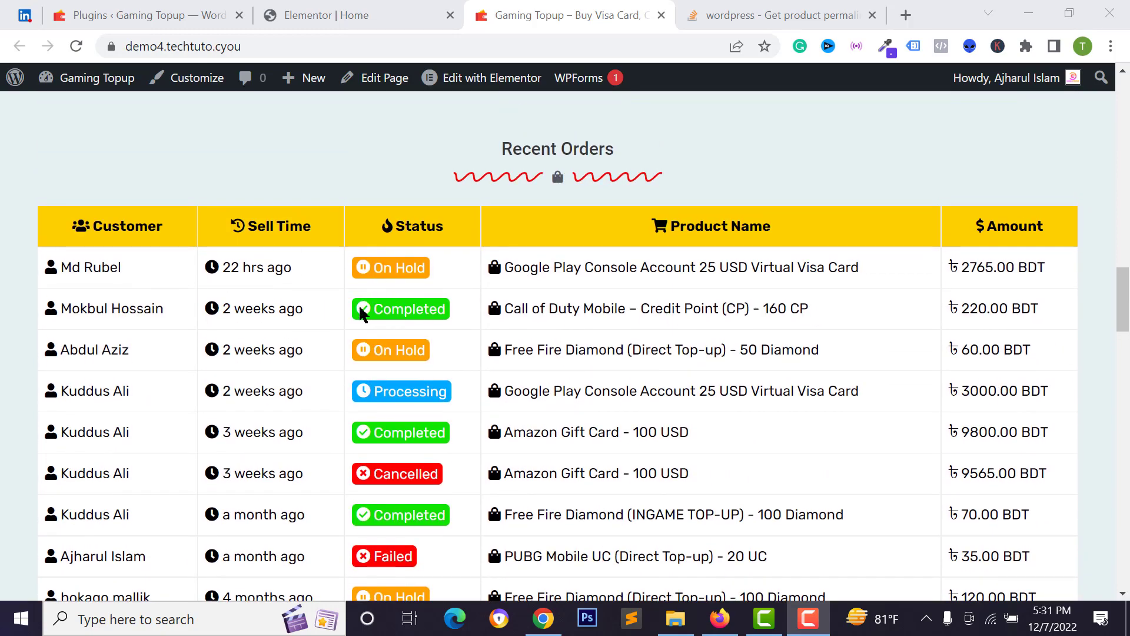
pyautogui.scroll(-7, 362, 313)
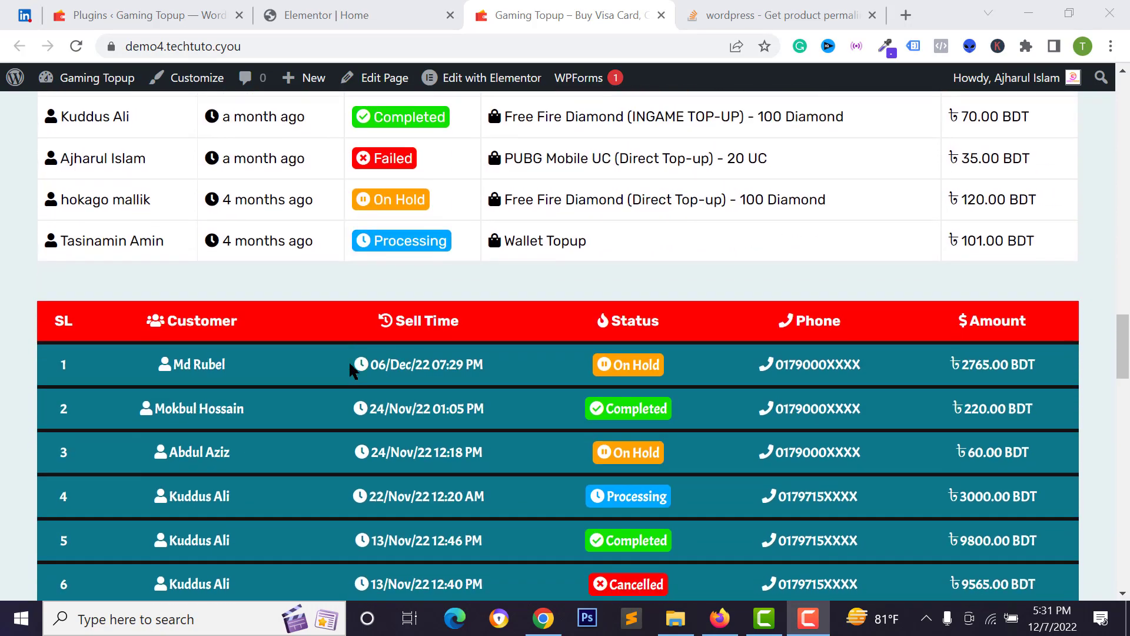
pyautogui.scroll(-2, 350, 365)
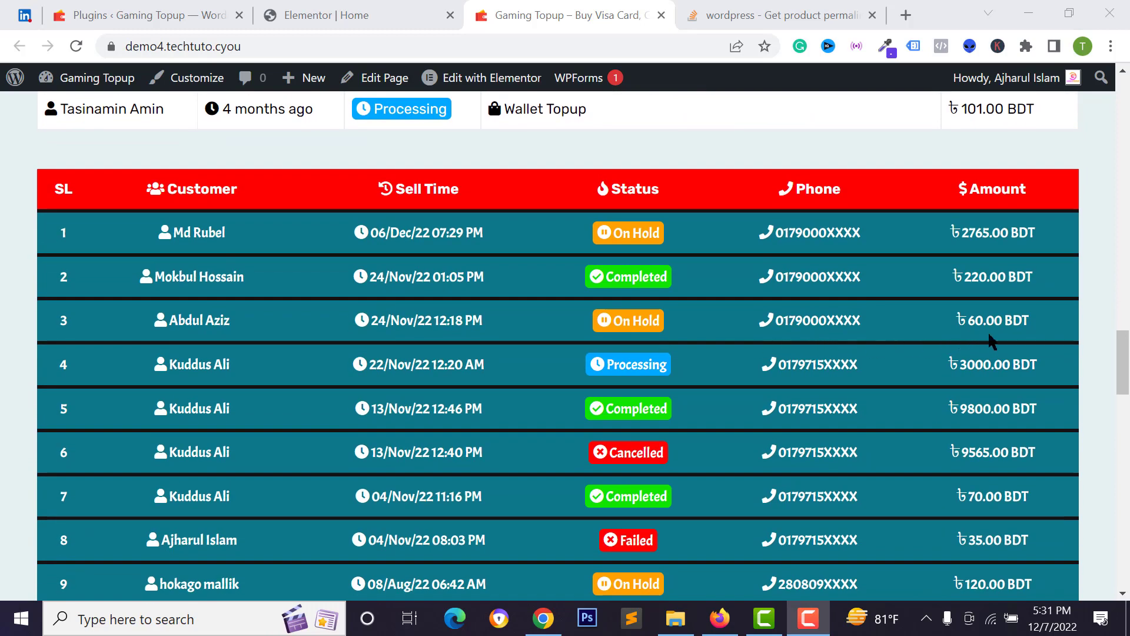
pyautogui.scroll(1, 993, 342)
pyautogui.scroll(9, 317, 315)
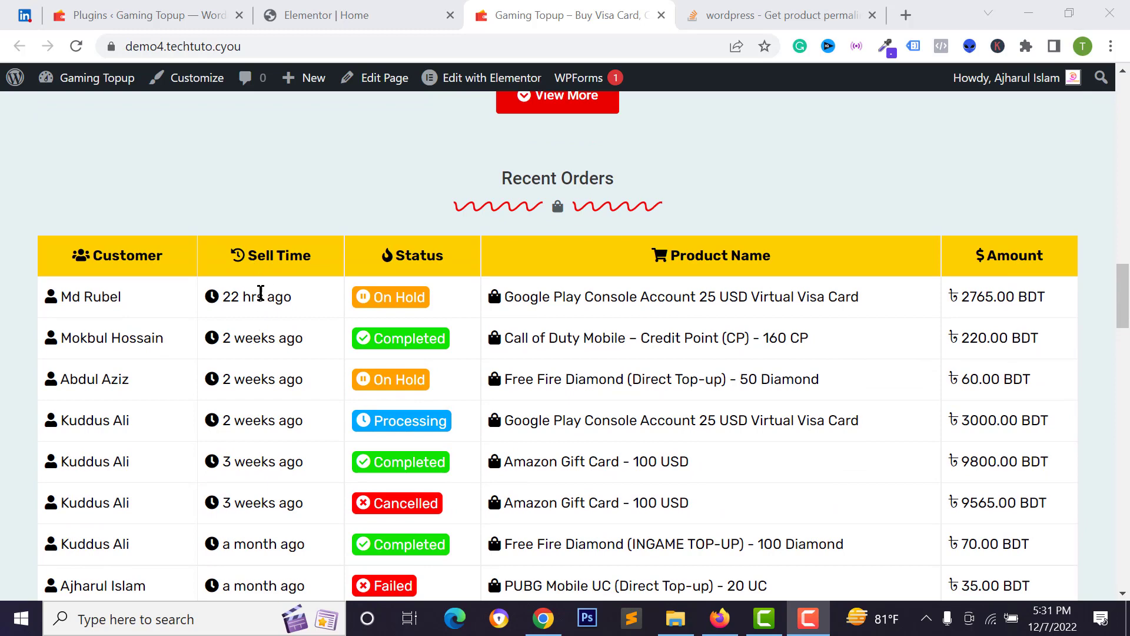
# Step: Examine the Recent Orders table on the home page, highlighting the first order's amount and product name
pyautogui.scroll(-2, 240, 366)
pyautogui.scroll(1, 398, 328)
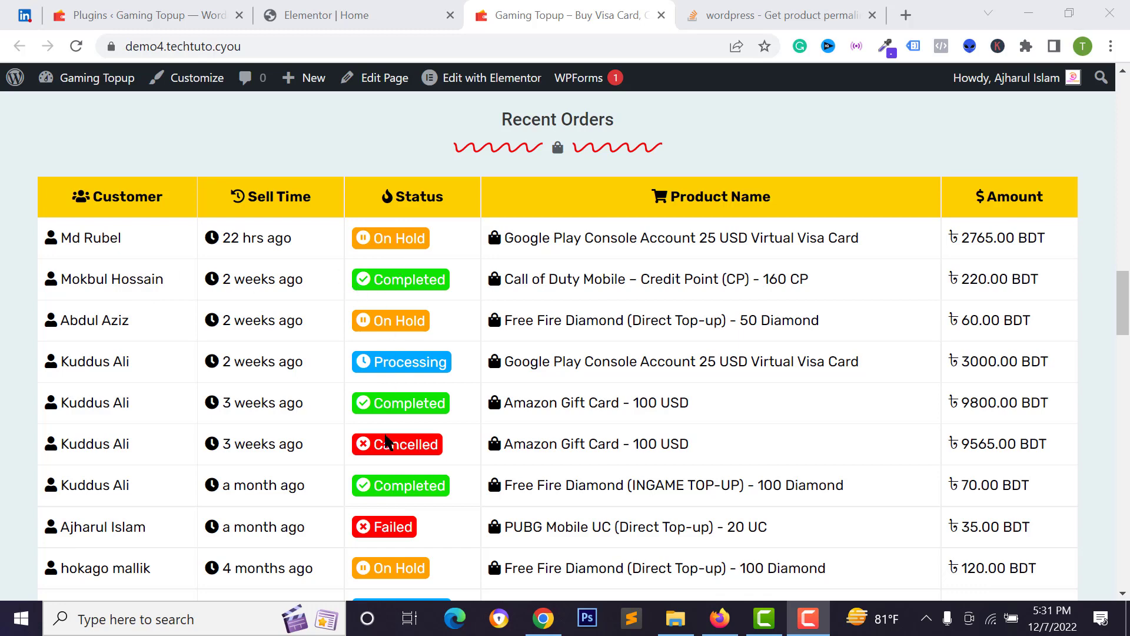
pyautogui.scroll(-1, 391, 357)
pyautogui.scroll(2, 699, 331)
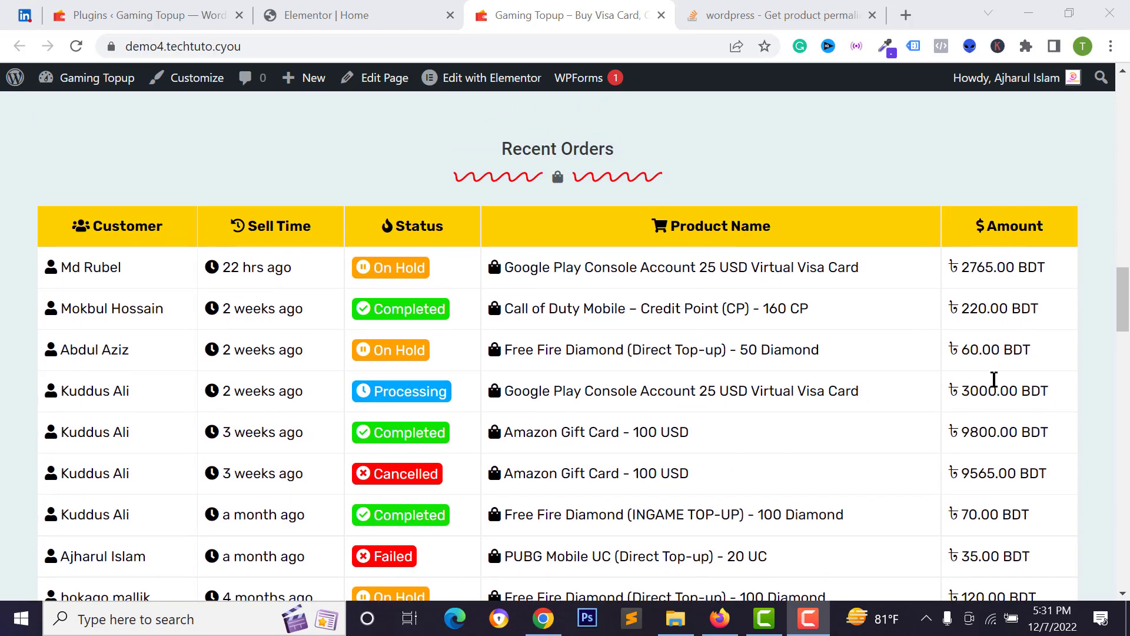
pyautogui.tripleClick(992, 272)
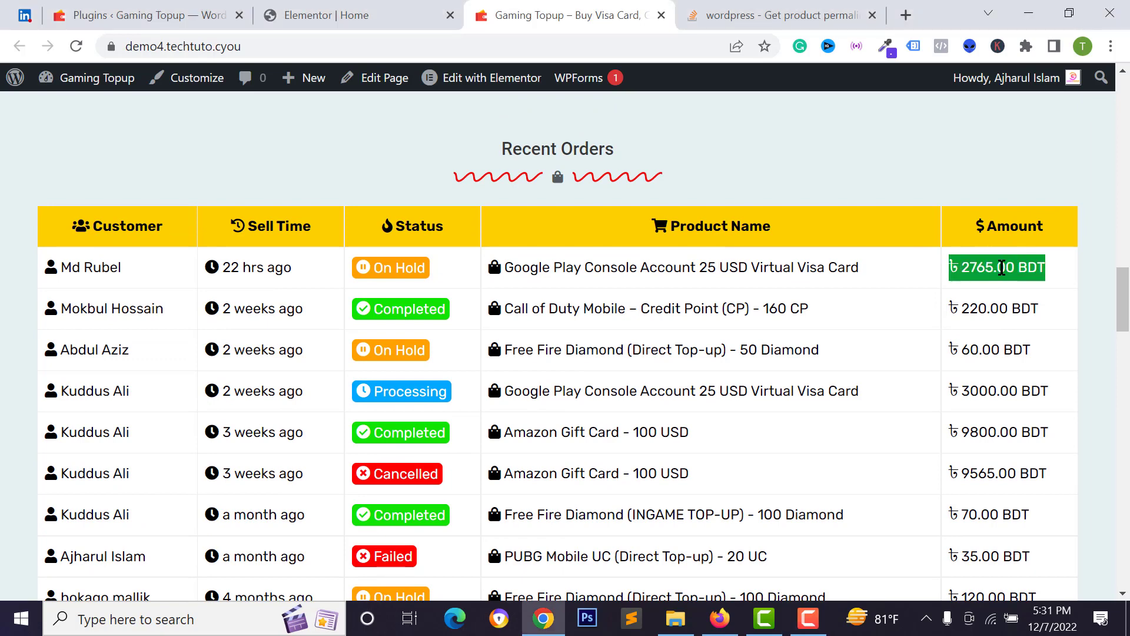
pyautogui.click(741, 266)
pyautogui.tripleClick(741, 265)
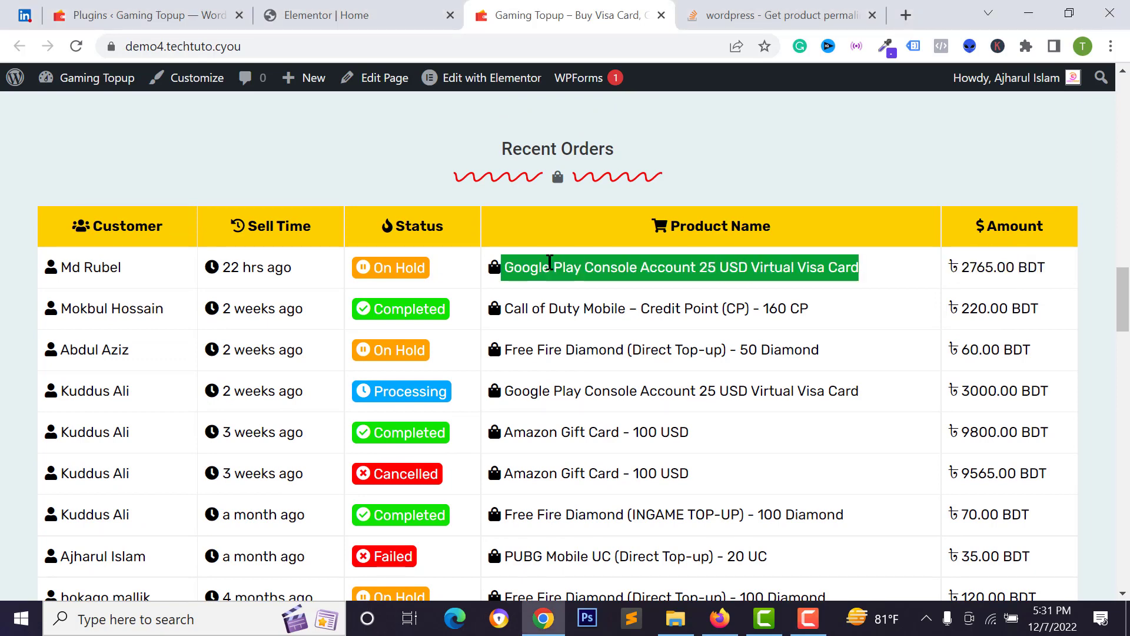
pyautogui.click(135, 279)
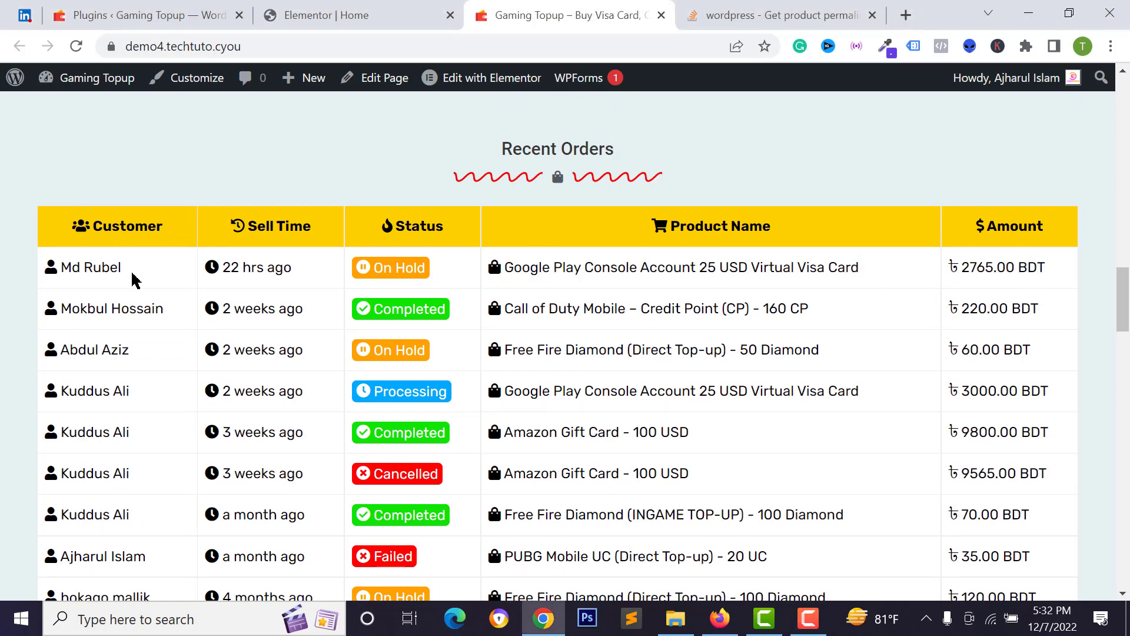
pyautogui.tripleClick(606, 266)
# Step: Compare the red-header order table with the yellow Recent Orders table, and return to the start of the home page
pyautogui.scroll(-10, 531, 295)
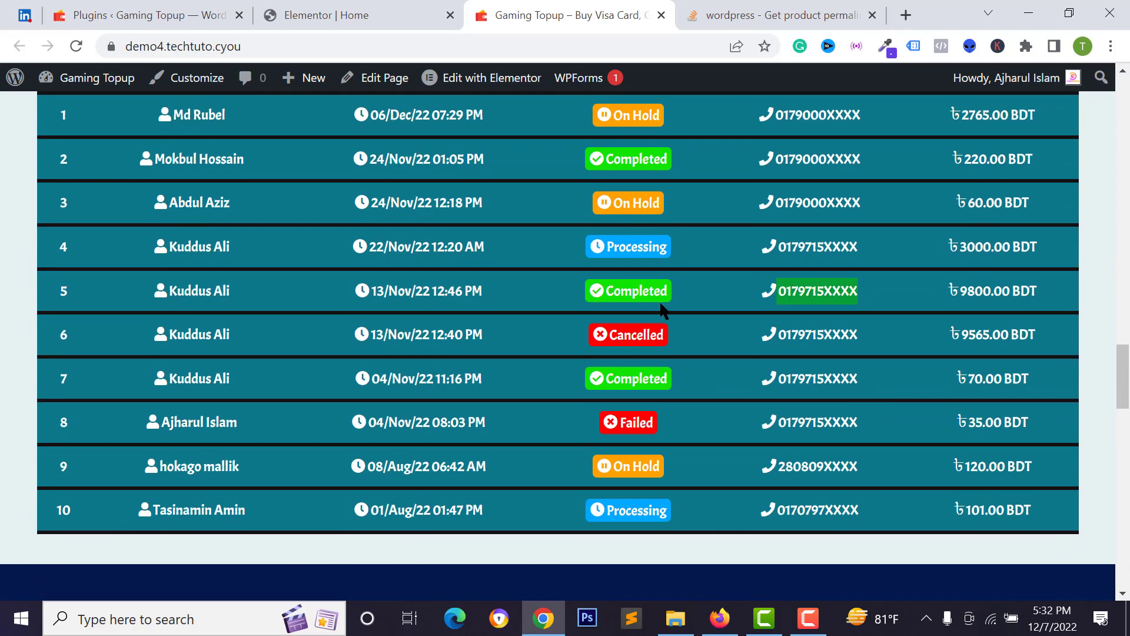
pyautogui.scroll(3, 444, 340)
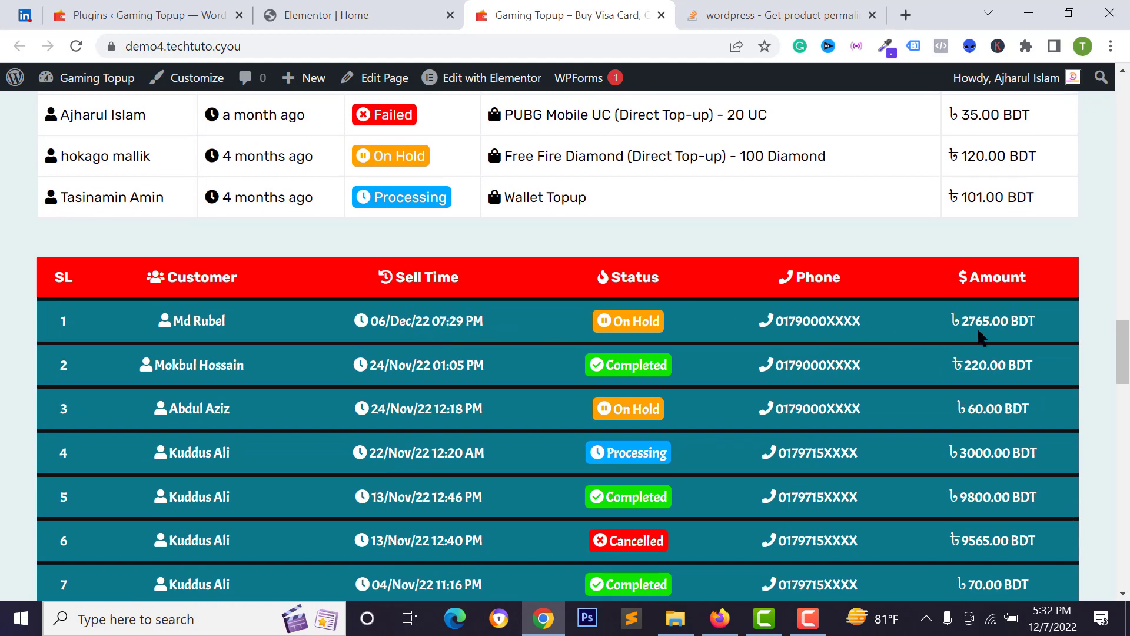
pyautogui.scroll(-3, 982, 337)
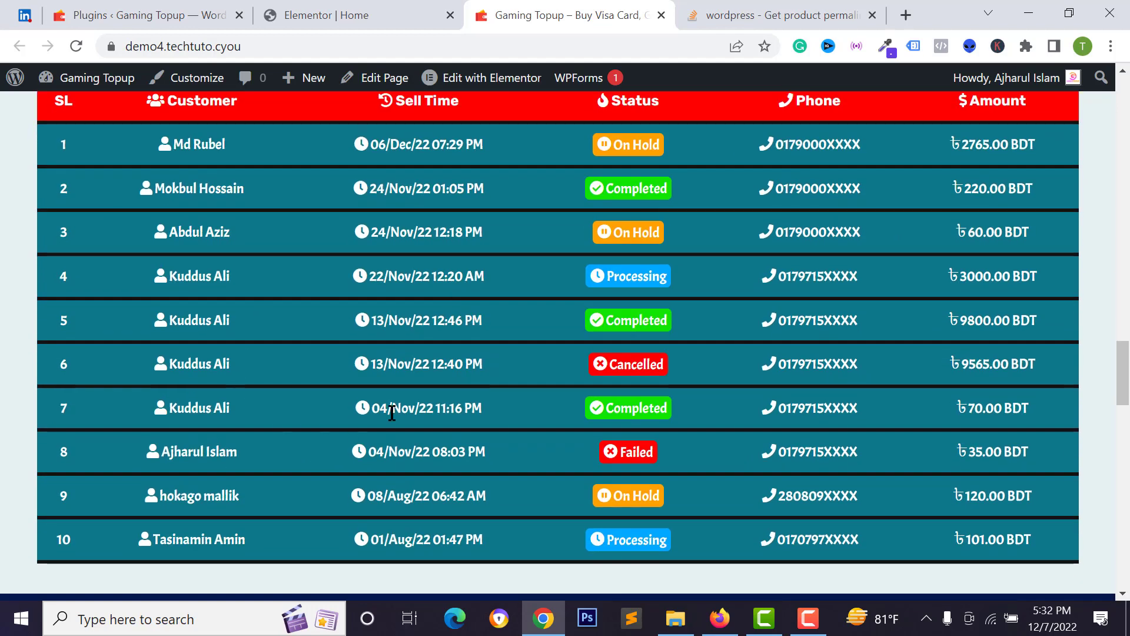
pyautogui.scroll(6, 392, 413)
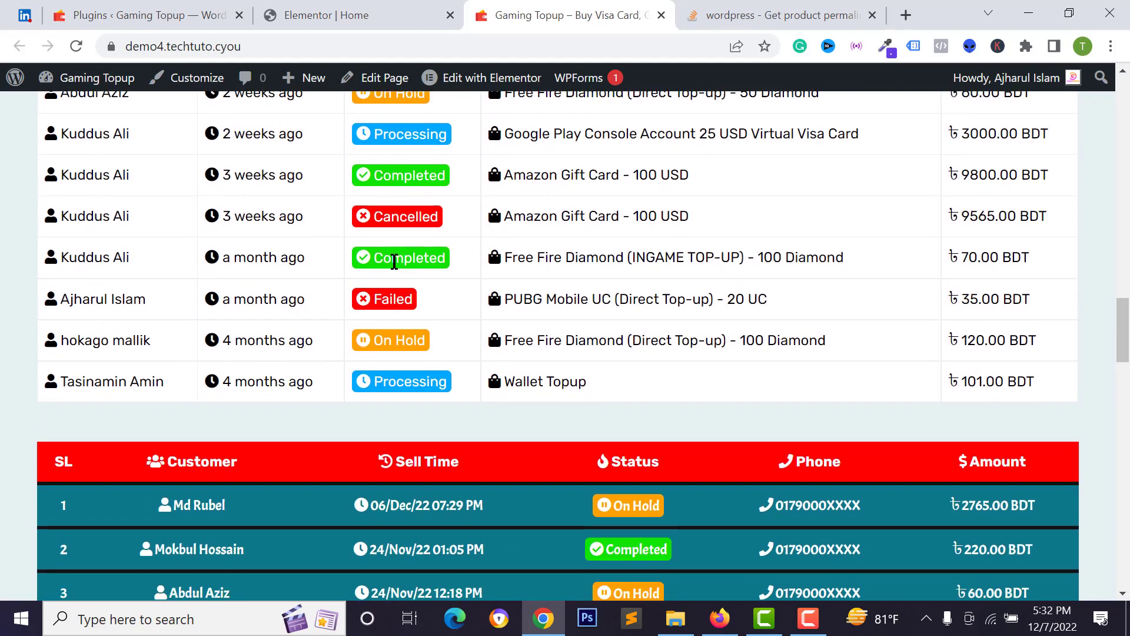
pyautogui.scroll(-4, 394, 262)
pyautogui.scroll(7, 457, 353)
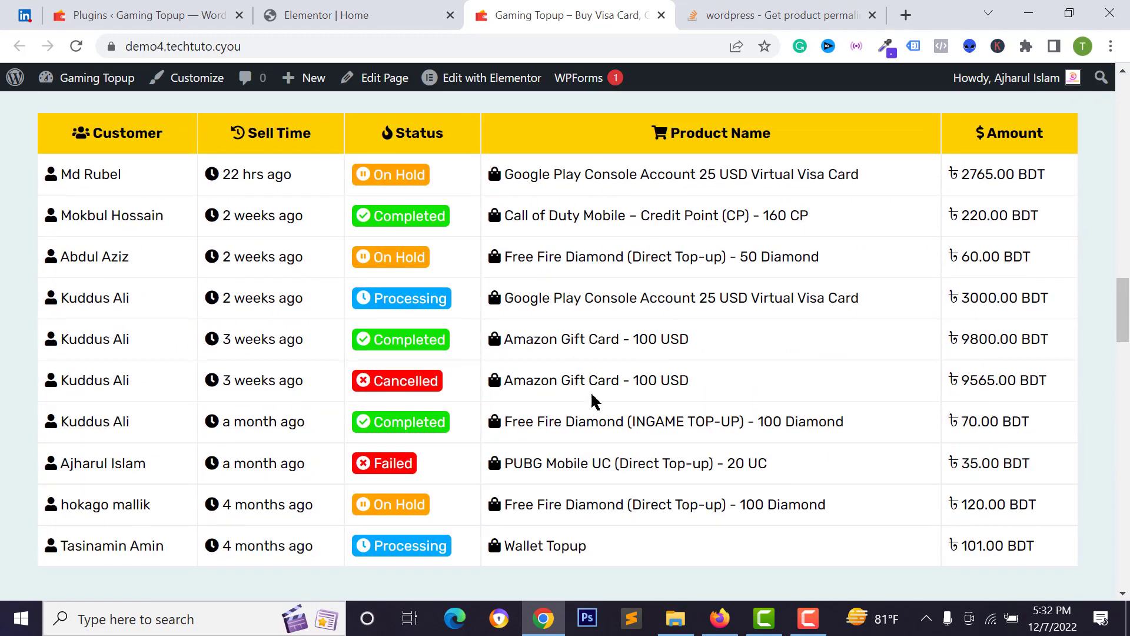
pyautogui.scroll(13, 592, 400)
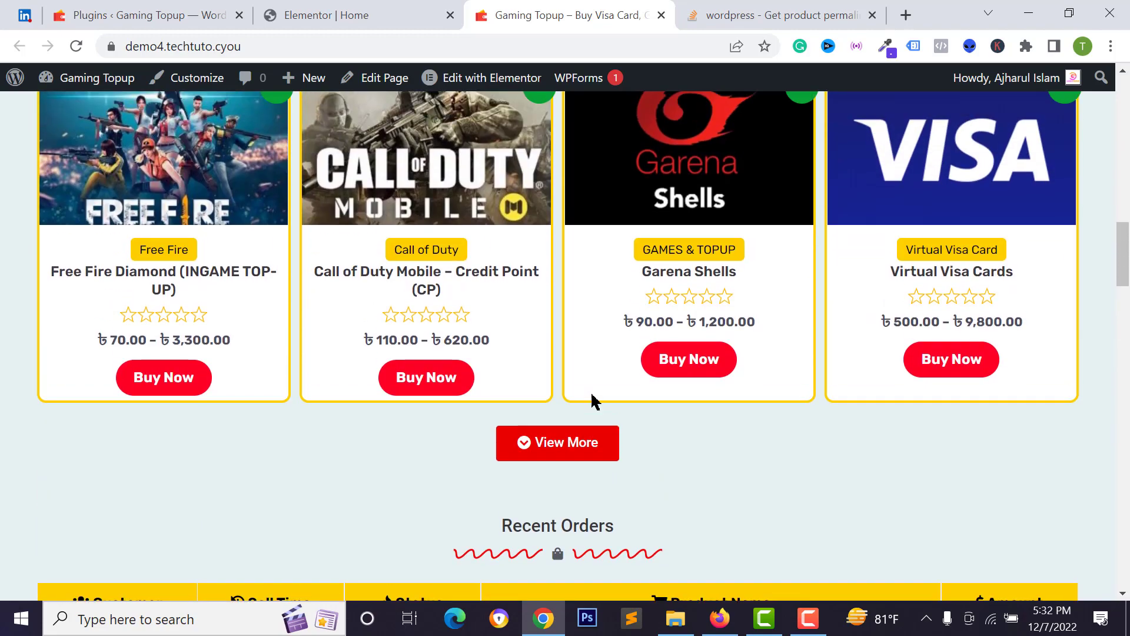
pyautogui.scroll(15, 595, 399)
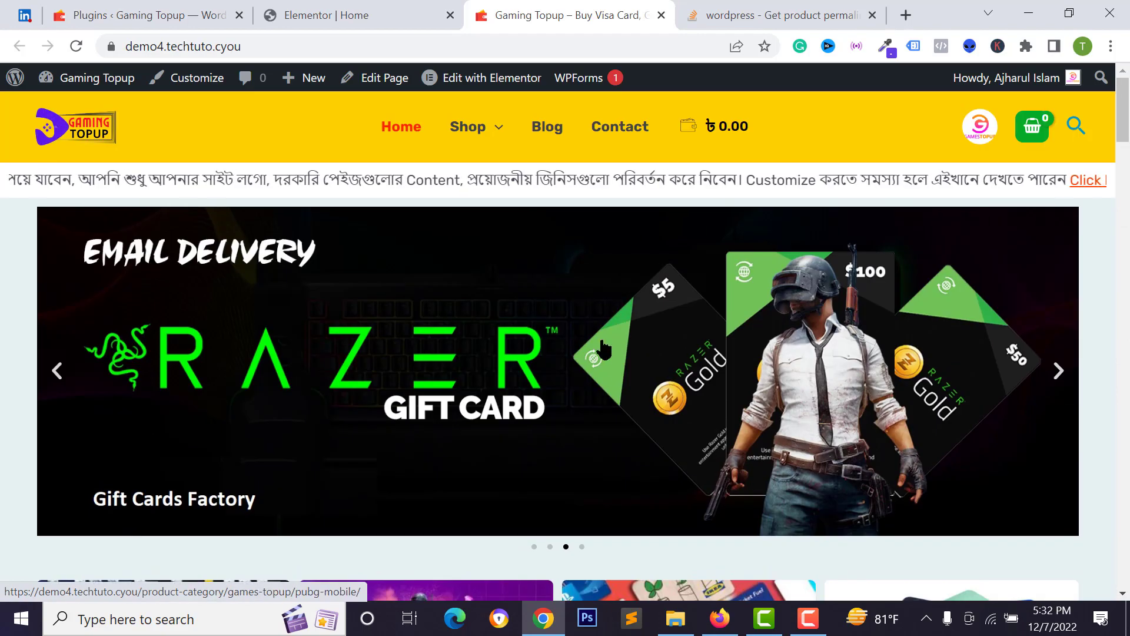
# Step: Switch to the Home page's Elementor editor and show the Order List Table widget's content settings
pyautogui.click(353, 13)
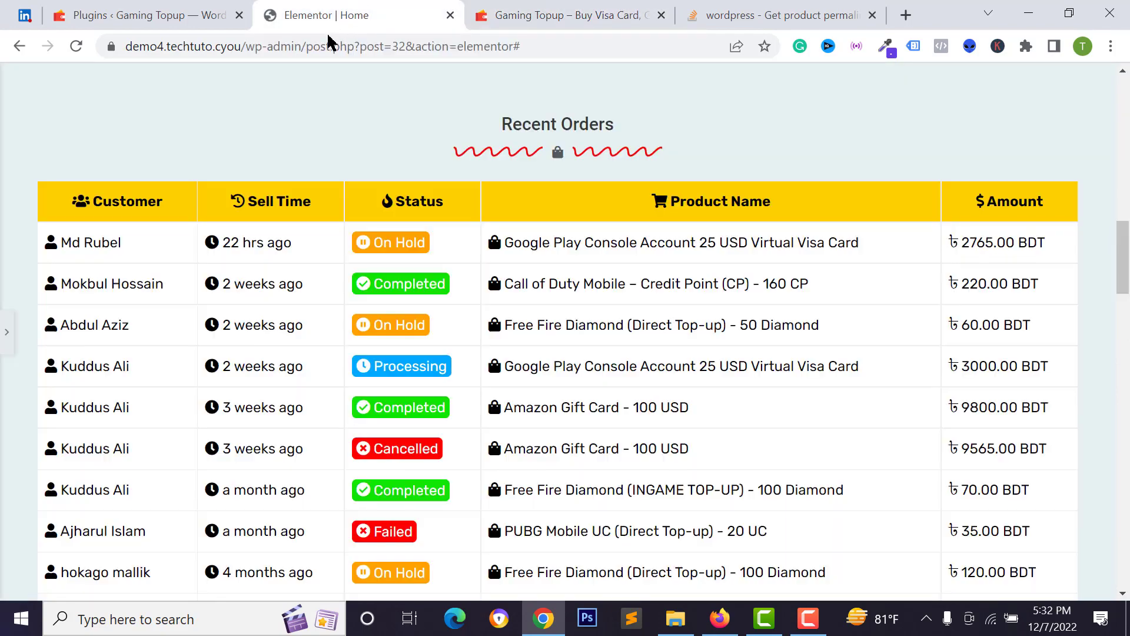
pyautogui.click(9, 353)
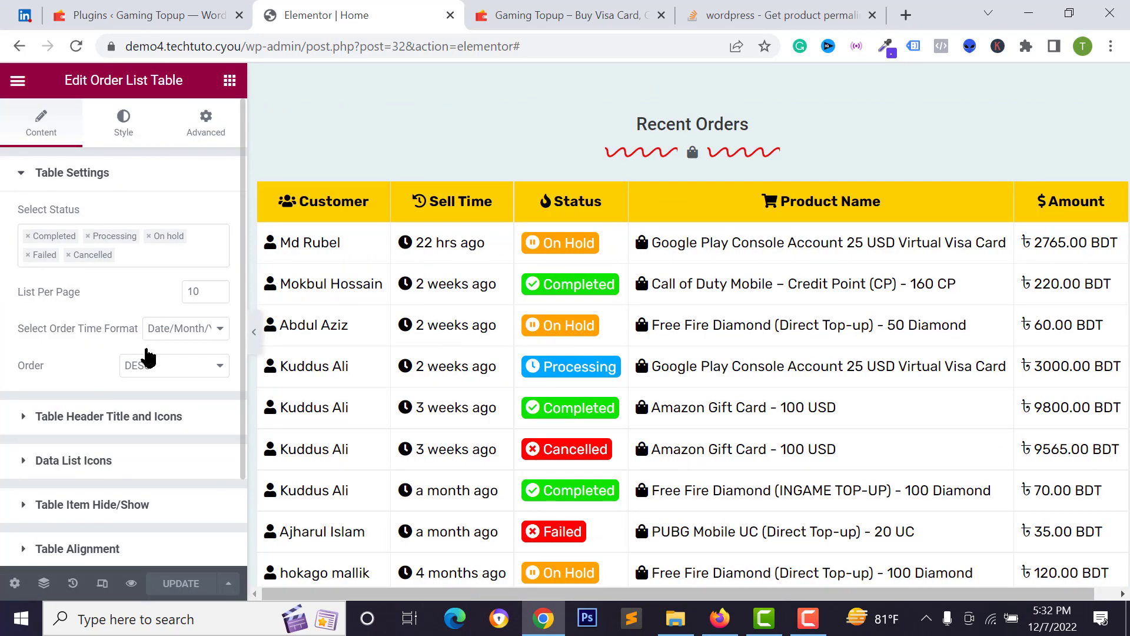
pyautogui.scroll(-2, 149, 394)
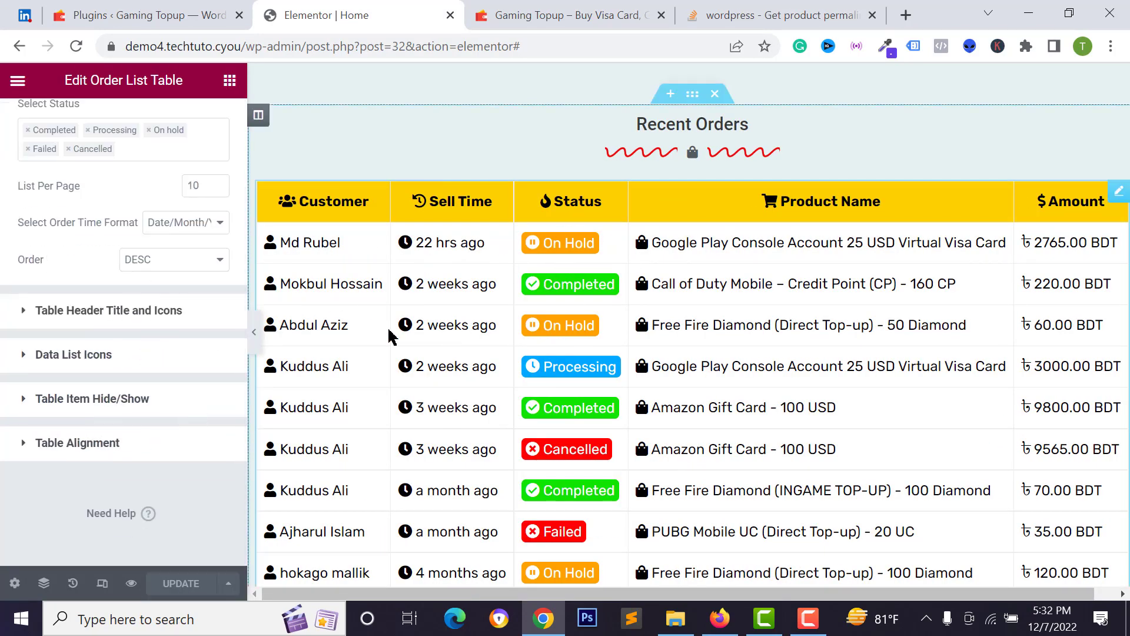
pyautogui.scroll(1, 386, 254)
pyautogui.scroll(2, 782, 361)
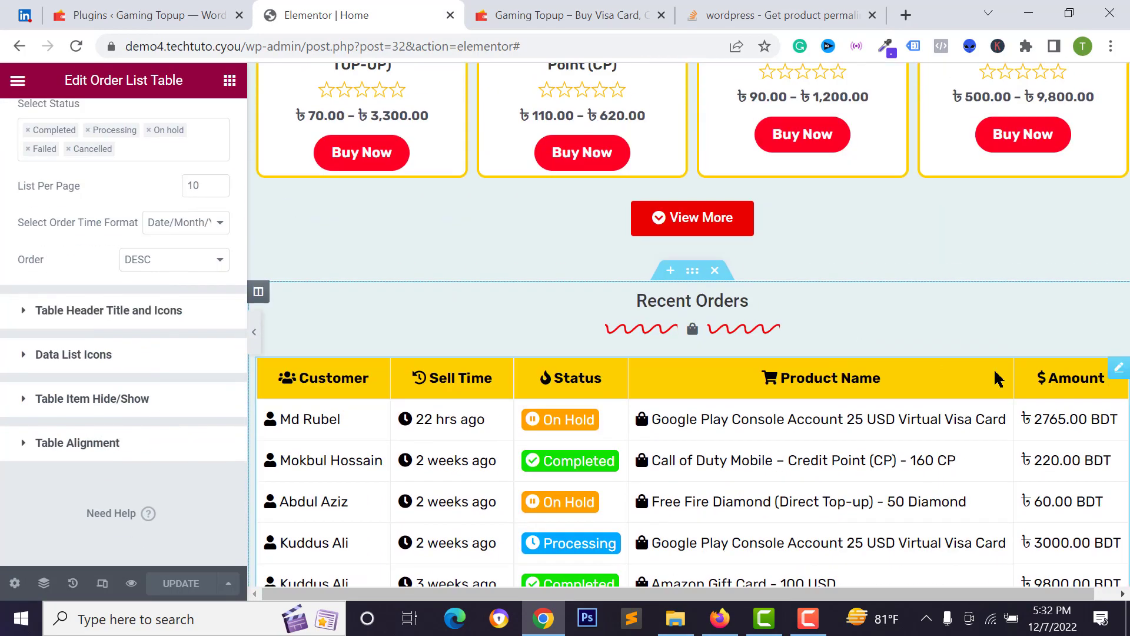
# Step: Examine the differently styled order list tables placed on the Home page in the Elementor editor
pyautogui.scroll(-7, 997, 379)
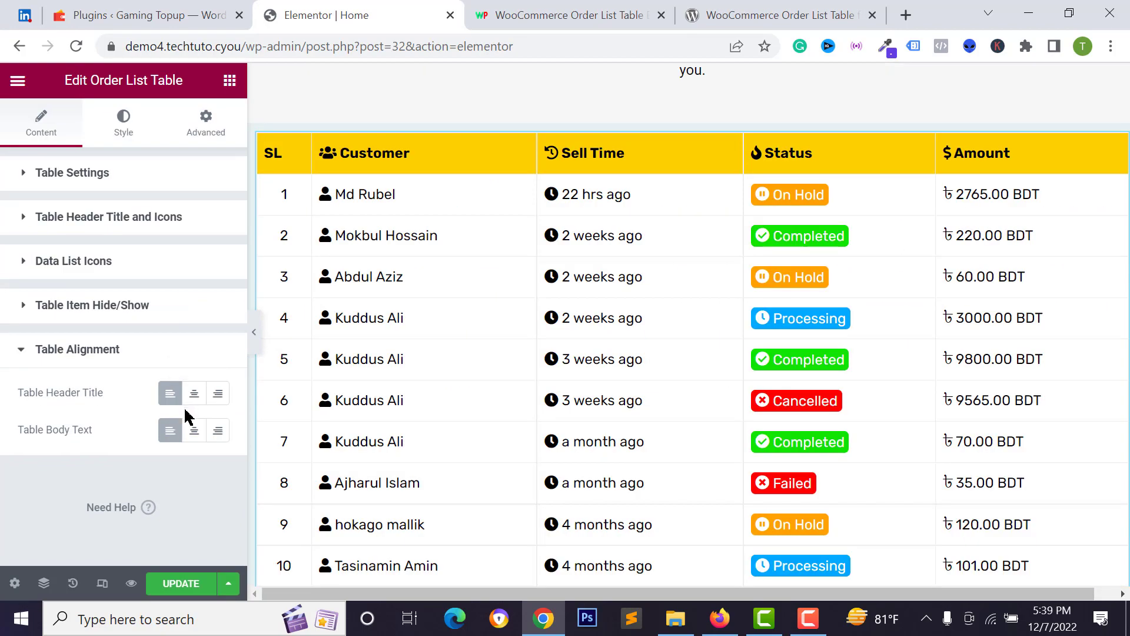
pyautogui.scroll(-2, 557, 342)
pyautogui.scroll(5, 560, 374)
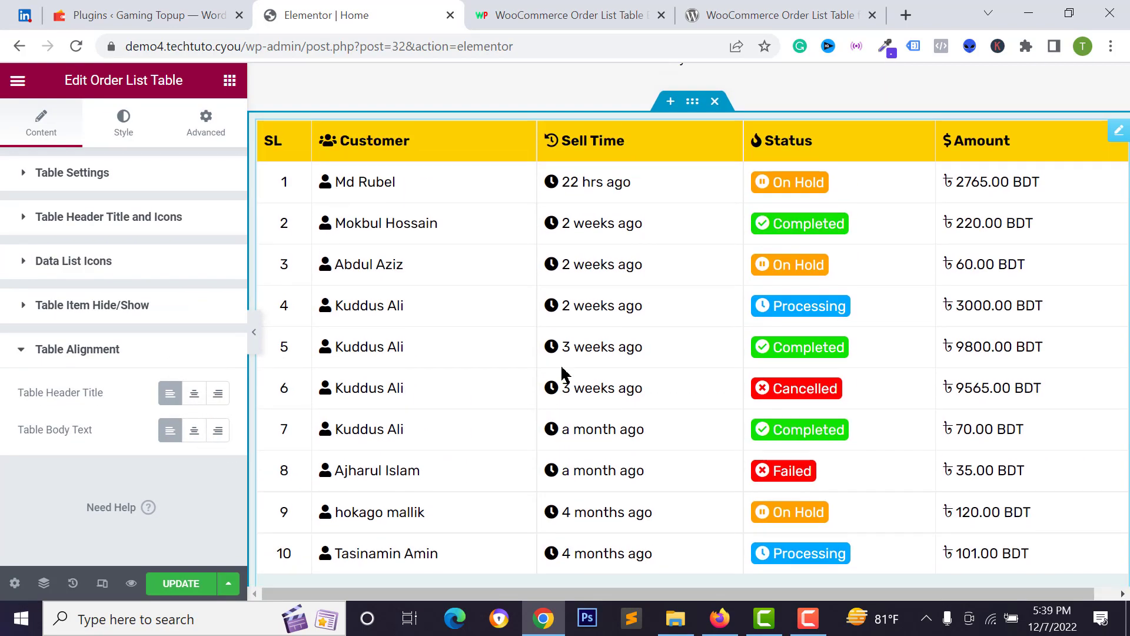
pyautogui.scroll(6, 530, 283)
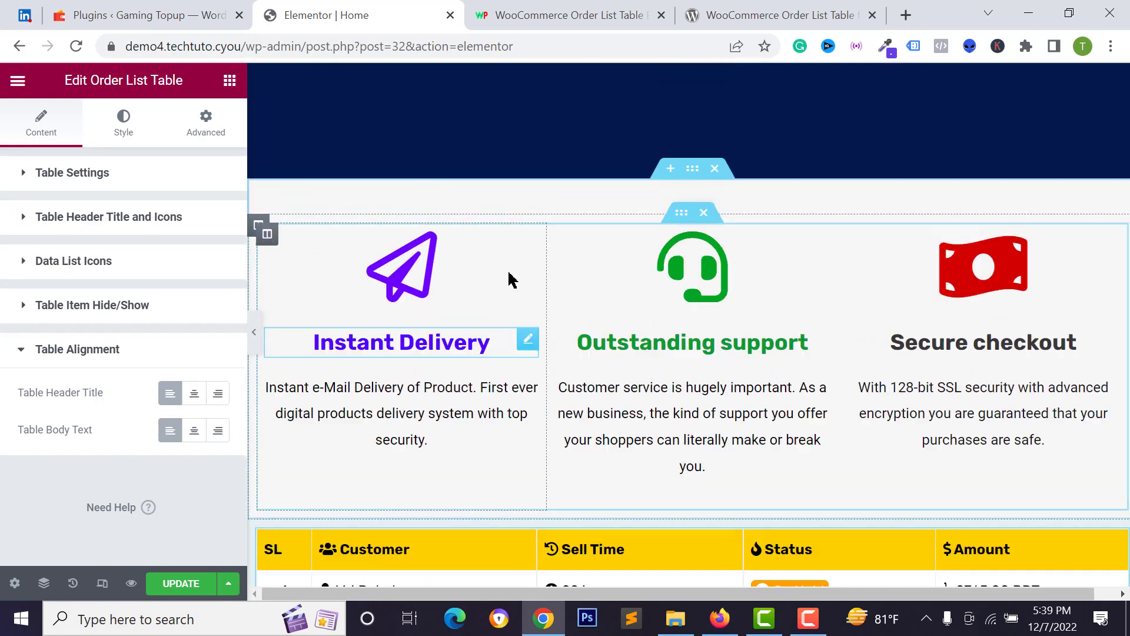
pyautogui.scroll(-6, 515, 275)
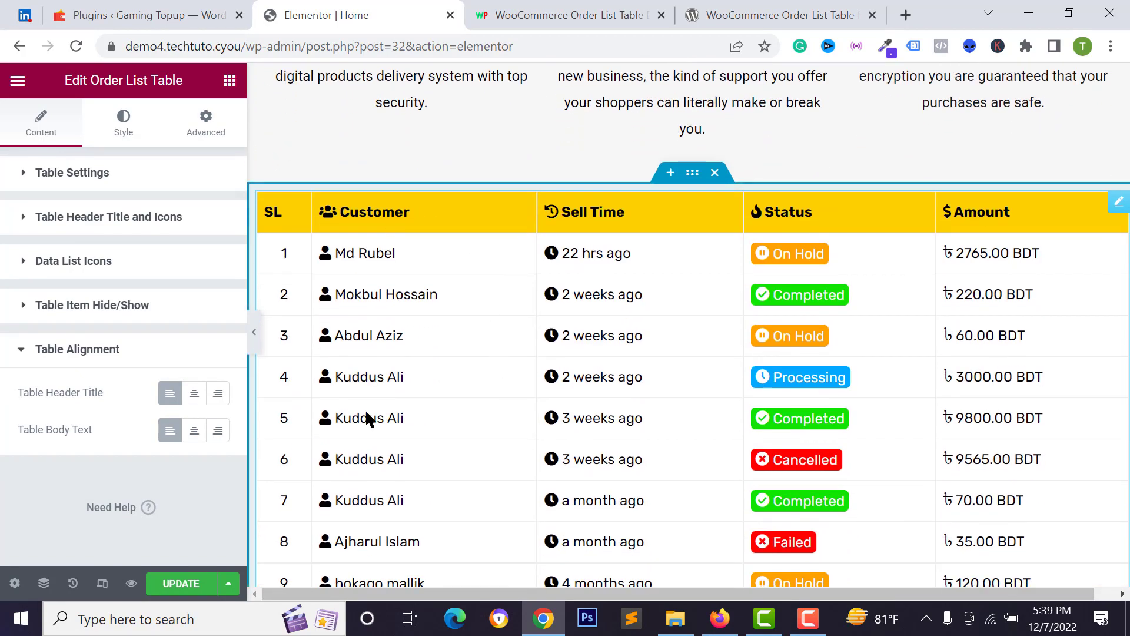
pyautogui.scroll(-2, 407, 467)
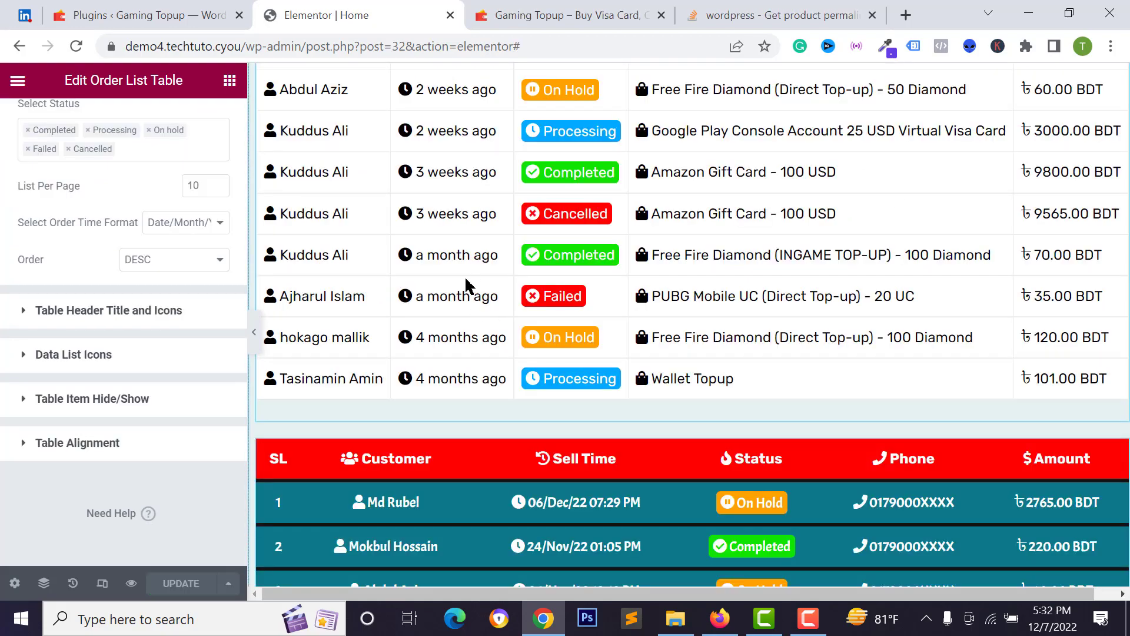
pyautogui.scroll(1, 519, 334)
pyautogui.scroll(-6, 430, 342)
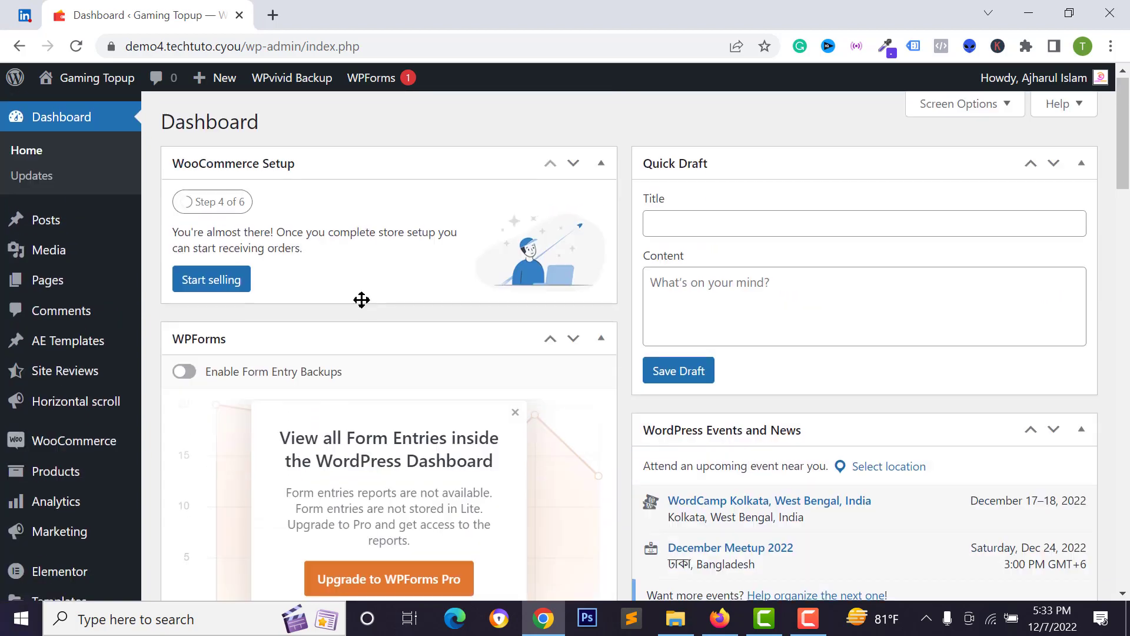
# Step: Open the WordPress General Settings from the dashboard and find the Timezone setting
pyautogui.scroll(-4, 361, 306)
pyautogui.moveTo(61, 227)
pyautogui.scroll(-3, 62, 381)
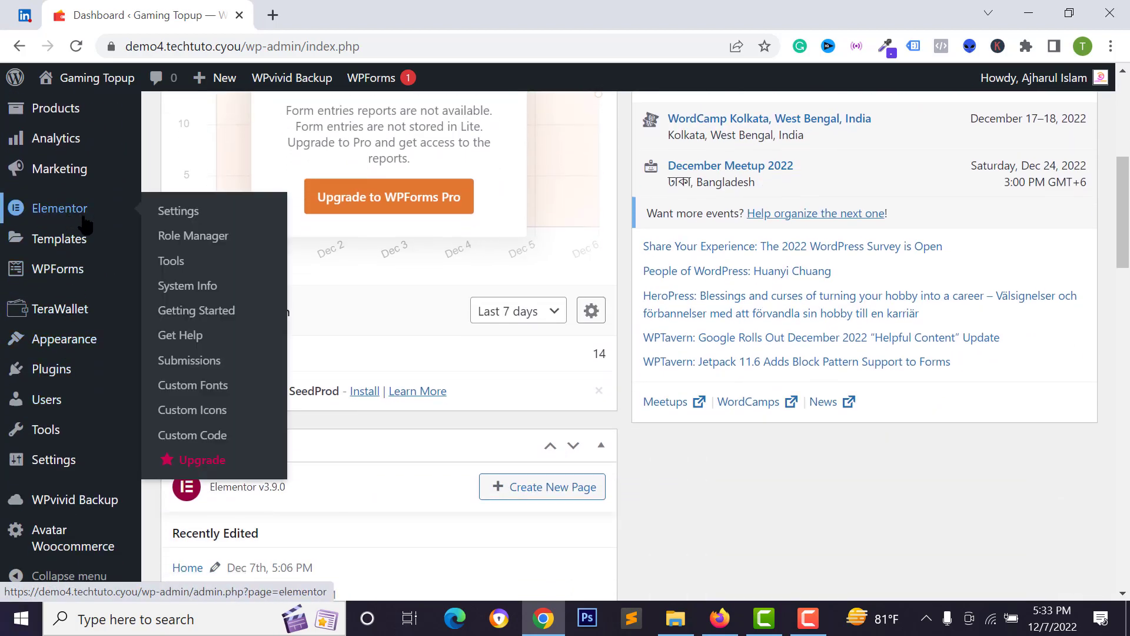
pyautogui.scroll(-2, 118, 228)
pyautogui.moveTo(63, 465)
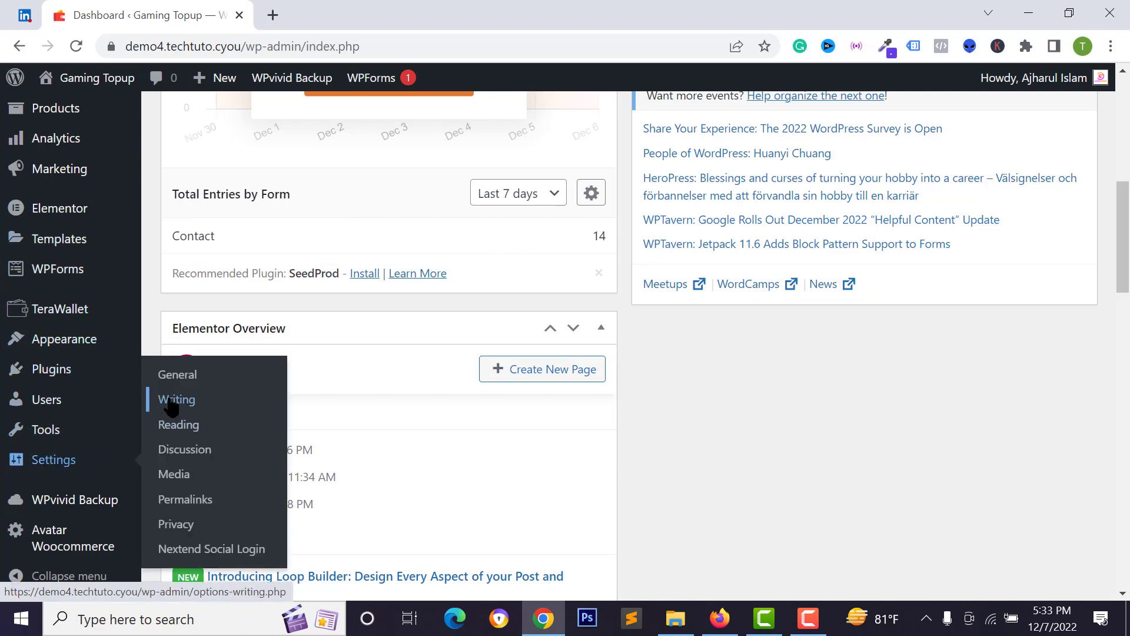
pyautogui.click(186, 377)
pyautogui.scroll(-6, 570, 330)
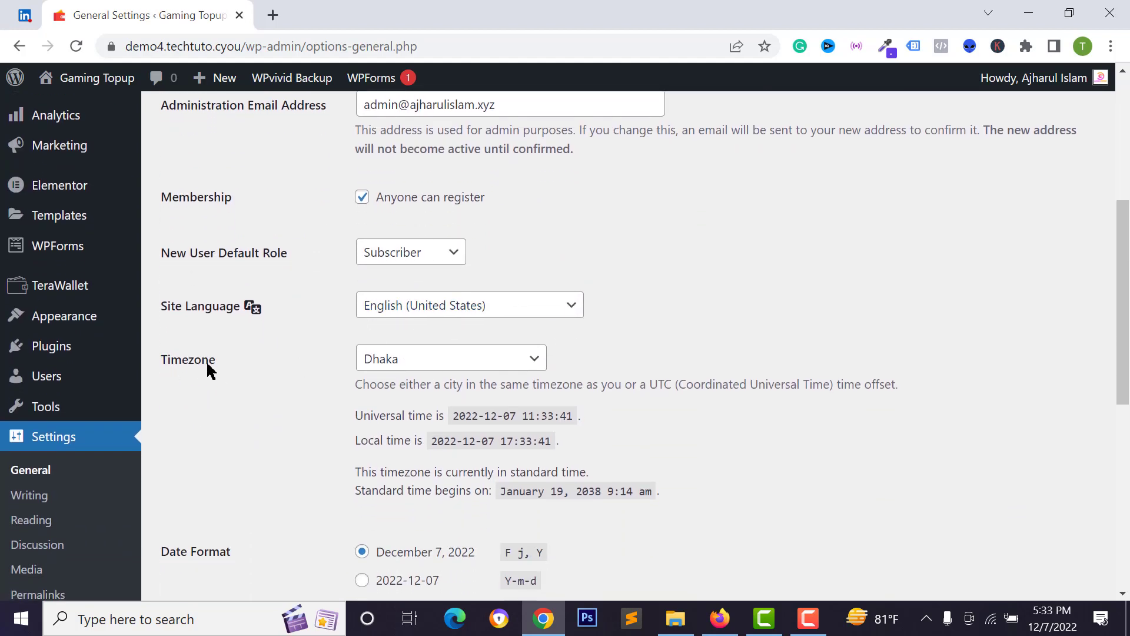
# Step: Look through the cities offered for the site's Timezone setting
pyautogui.click(438, 365)
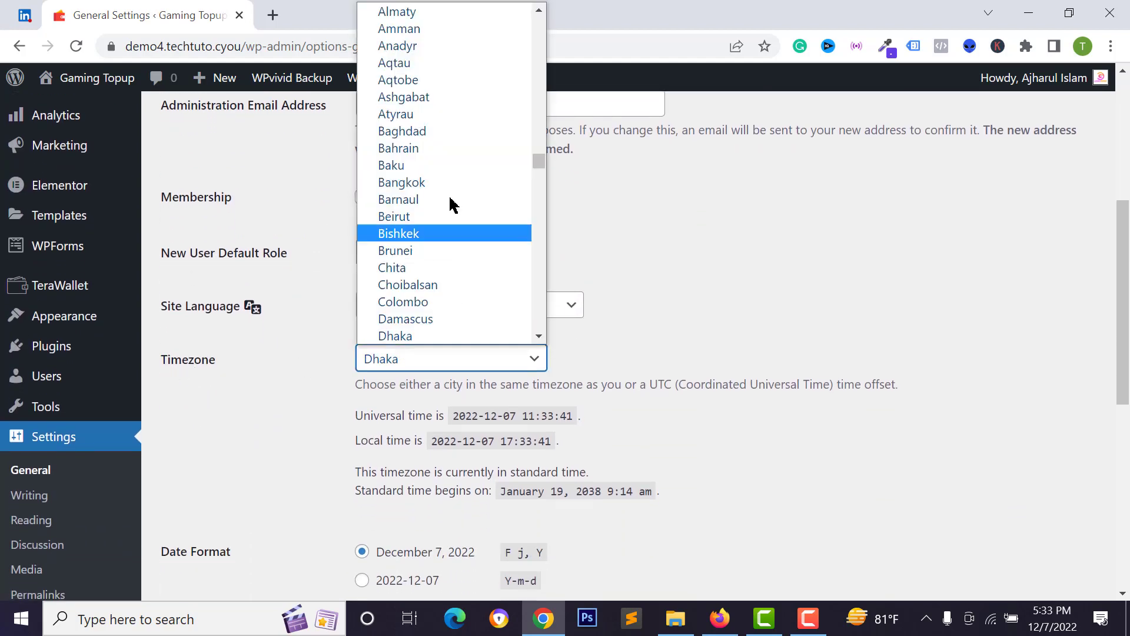
pyautogui.scroll(1, 421, 268)
pyautogui.scroll(10, 421, 268)
# Step: Check the first order's sell time in the home page's Recent Orders table and return to the General Settings
pyautogui.scroll(-15, 424, 118)
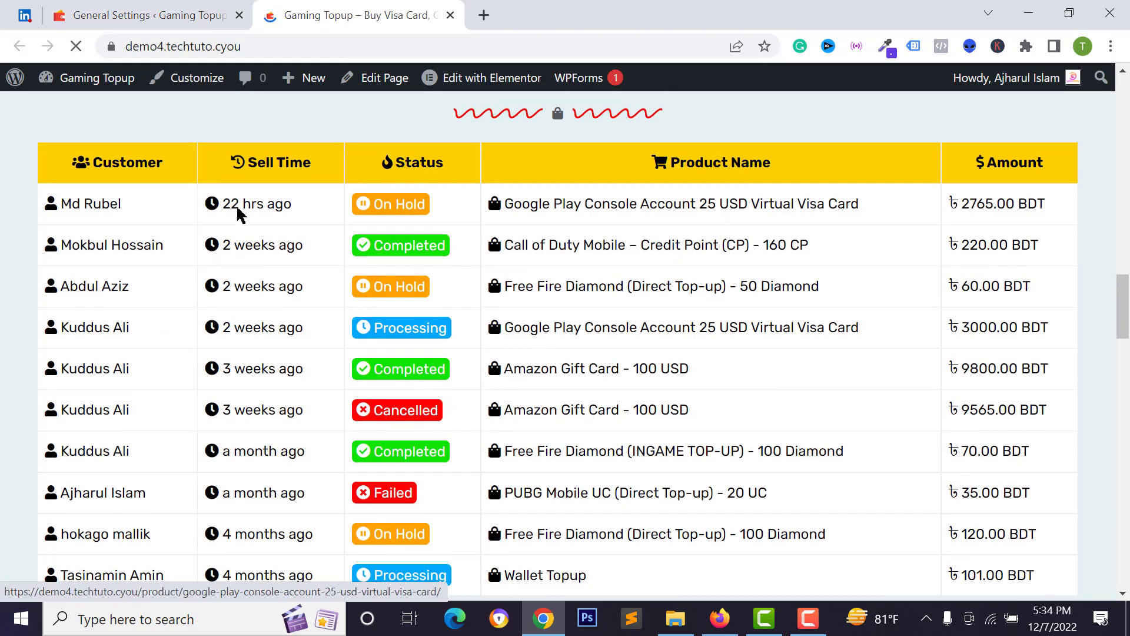
pyautogui.tripleClick(283, 207)
pyautogui.click(188, 16)
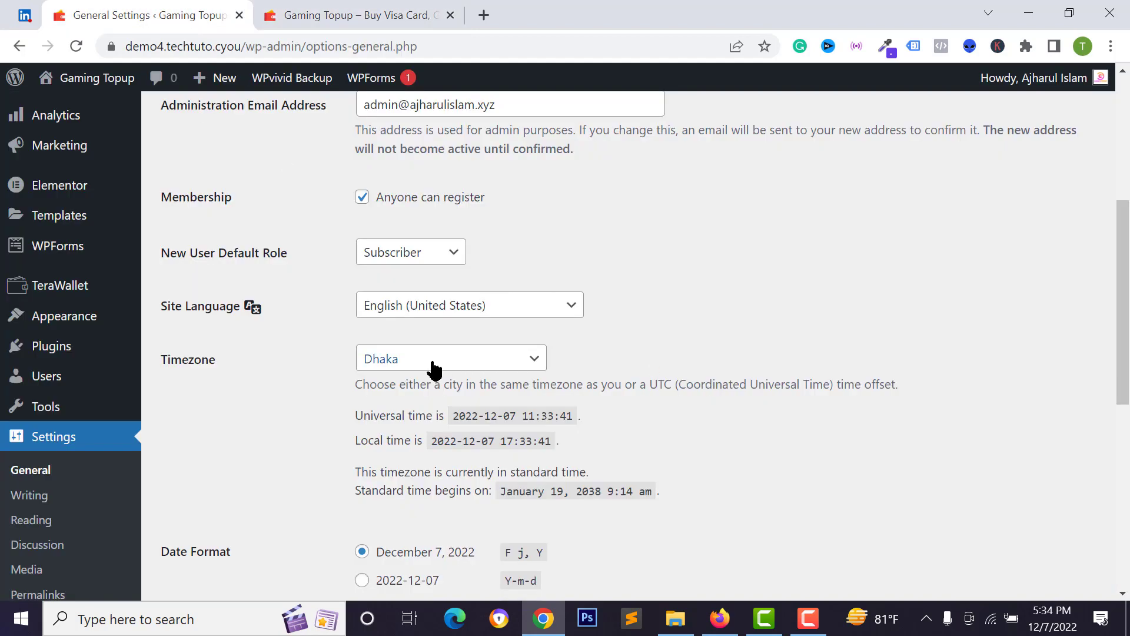
# Step: Check the sell times in the home page's Recent Orders table again and return to the General Settings
pyautogui.click(313, 5)
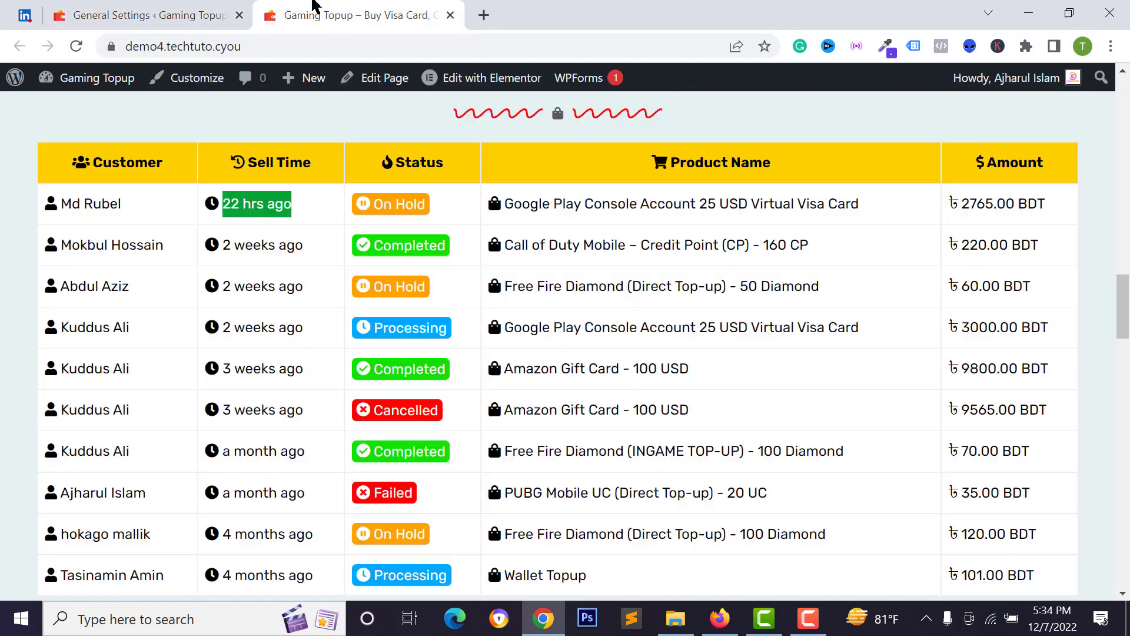
pyautogui.click(265, 282)
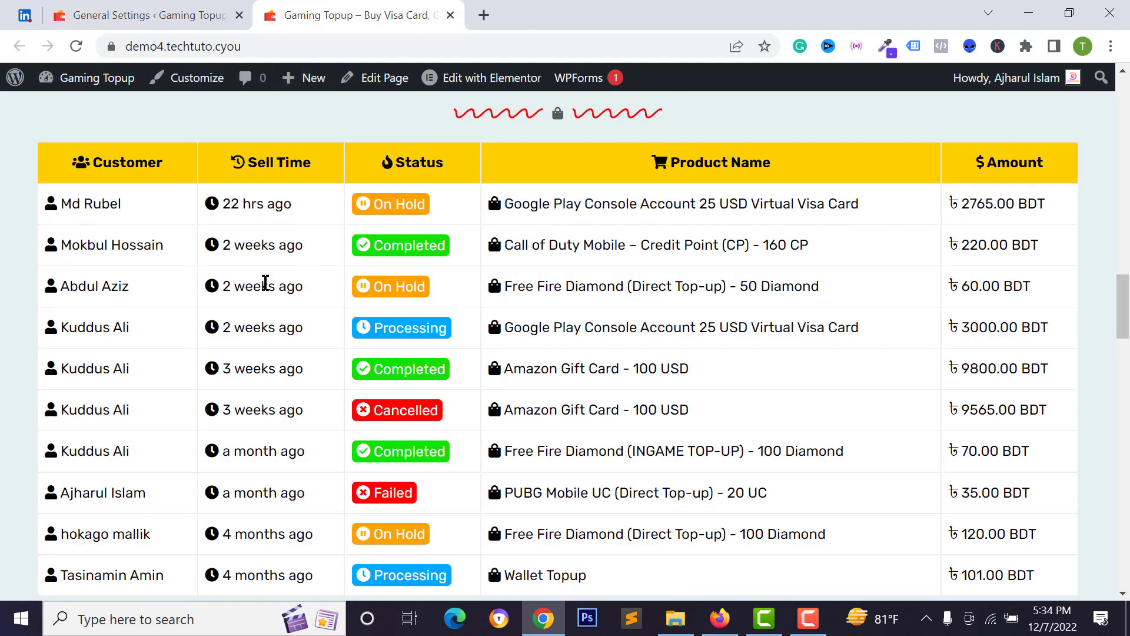
pyautogui.click(200, 6)
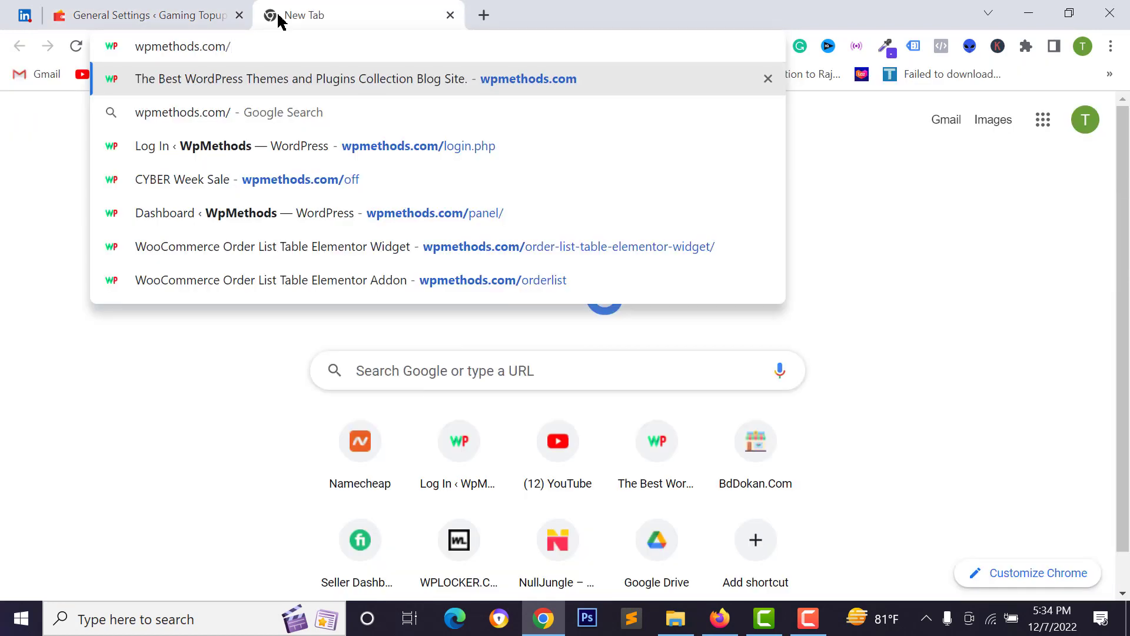
# Step: Open wpmethods.com/orderlist in a separate browser tab to reach the order list table widget's page
pyautogui.write('orderl')
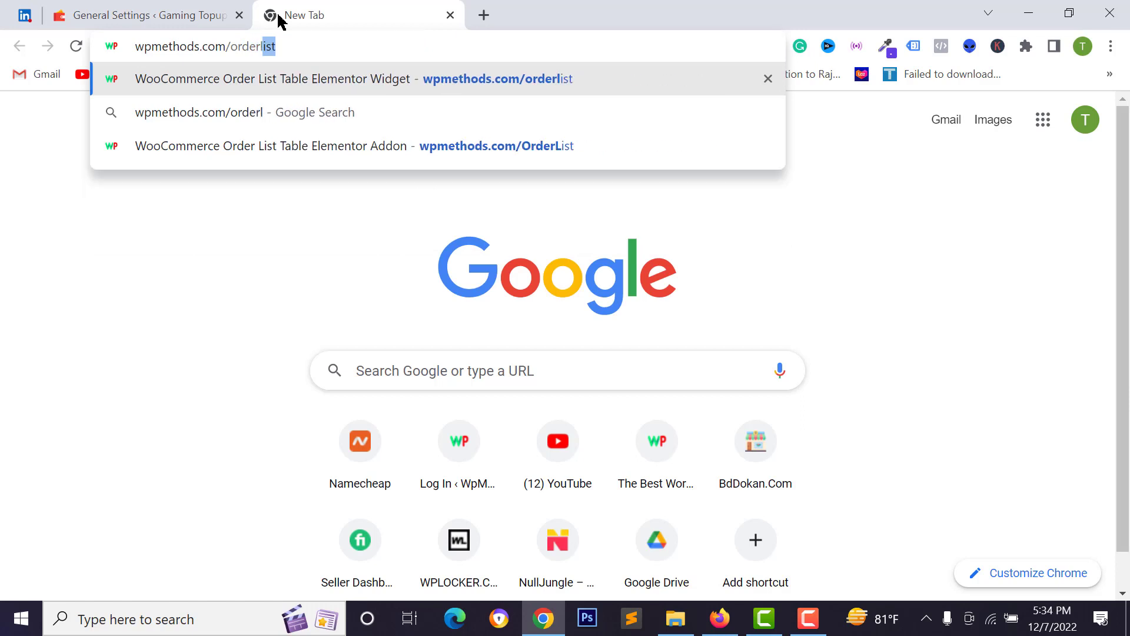
pyautogui.write('ist')
pyautogui.press('Return')
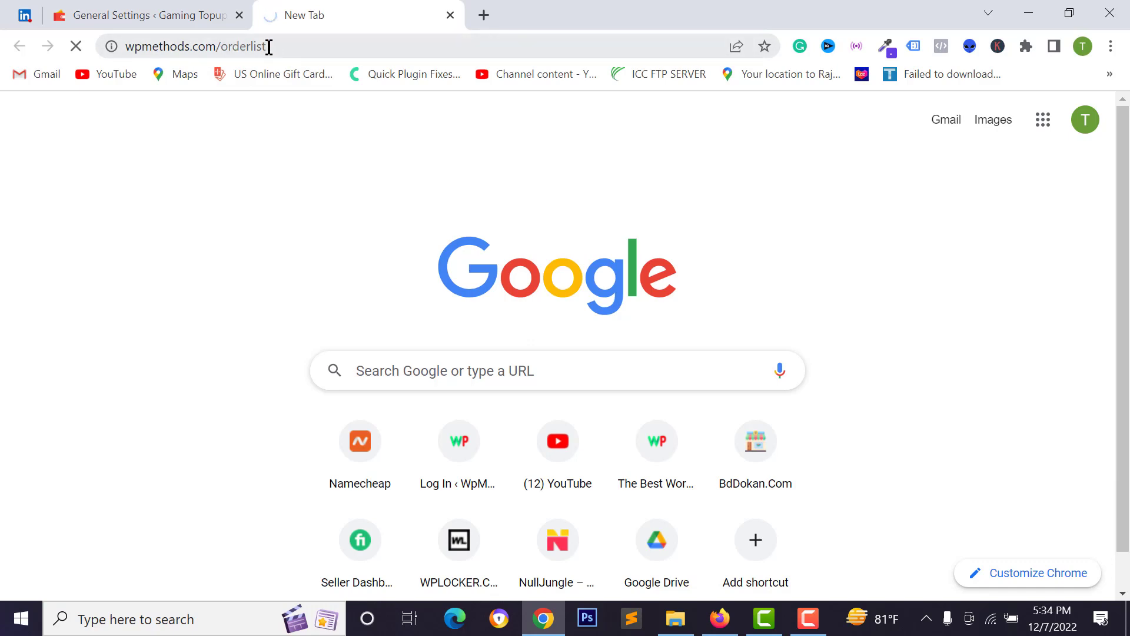
# Step: Look through the widget page's description, feature list and order status examples
pyautogui.scroll(-3, 390, 292)
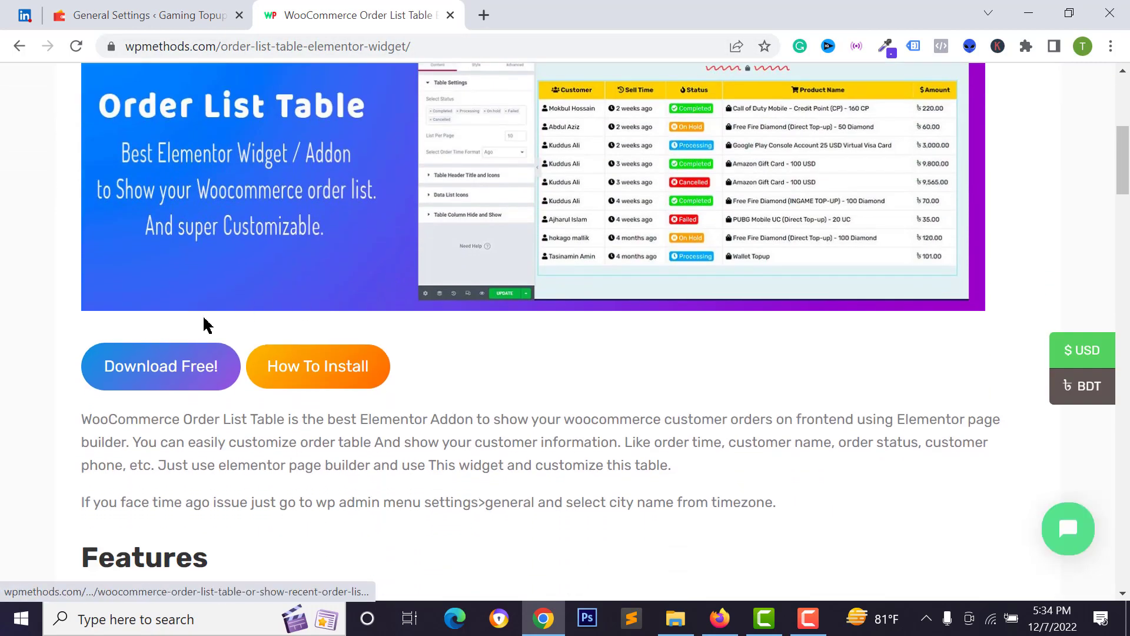
pyautogui.scroll(-7, 177, 312)
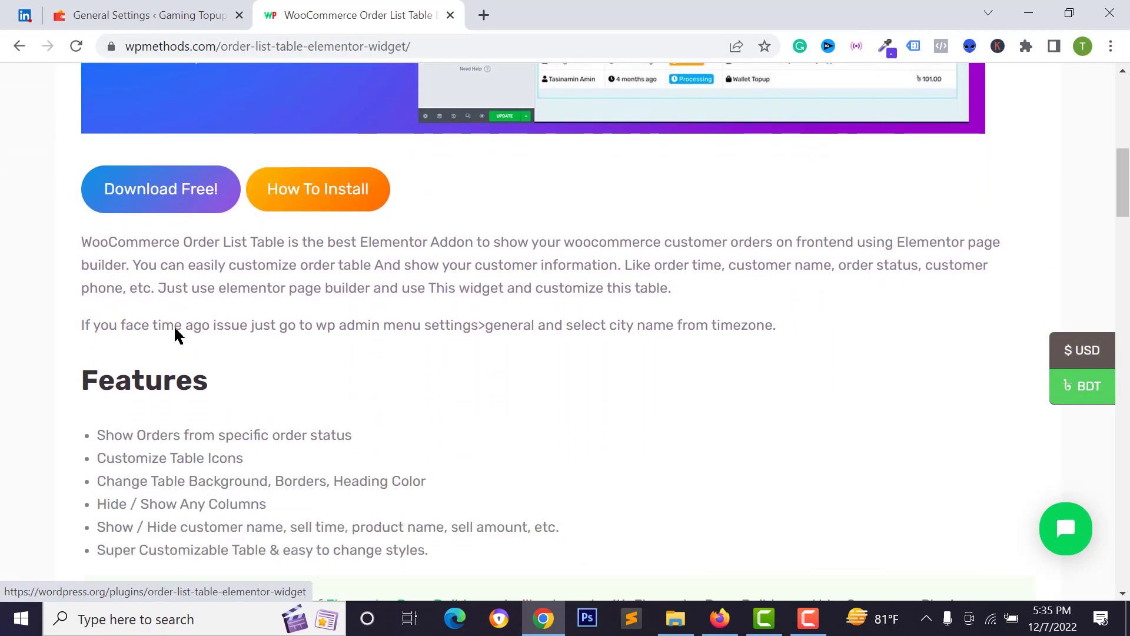
pyautogui.scroll(-10, 142, 200)
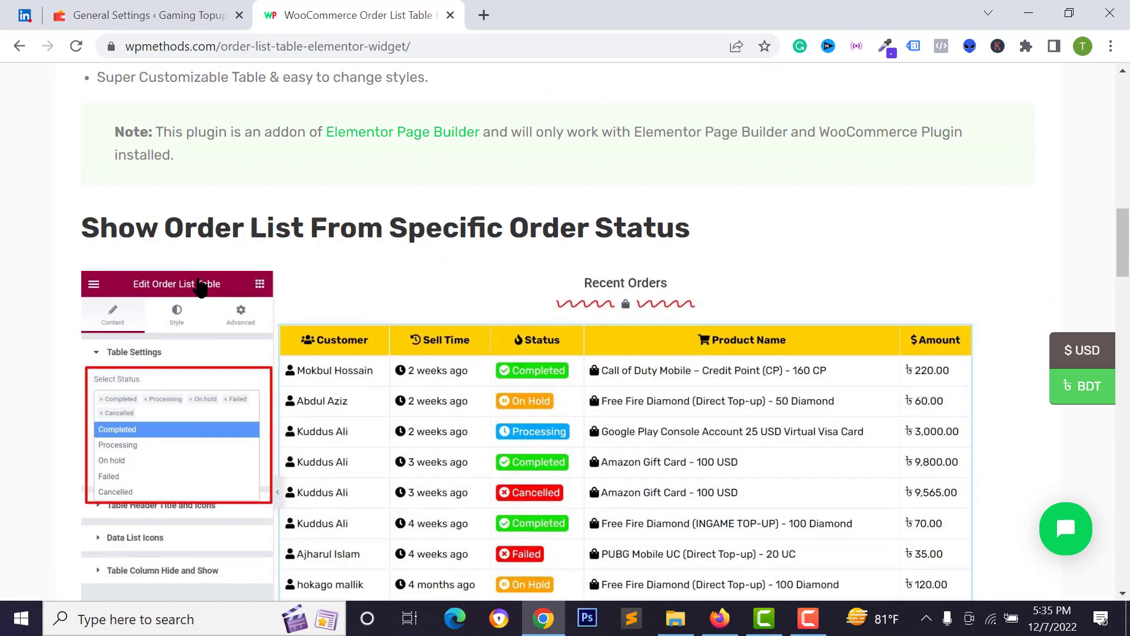
pyautogui.scroll(-6, 266, 322)
pyautogui.scroll(20, 324, 383)
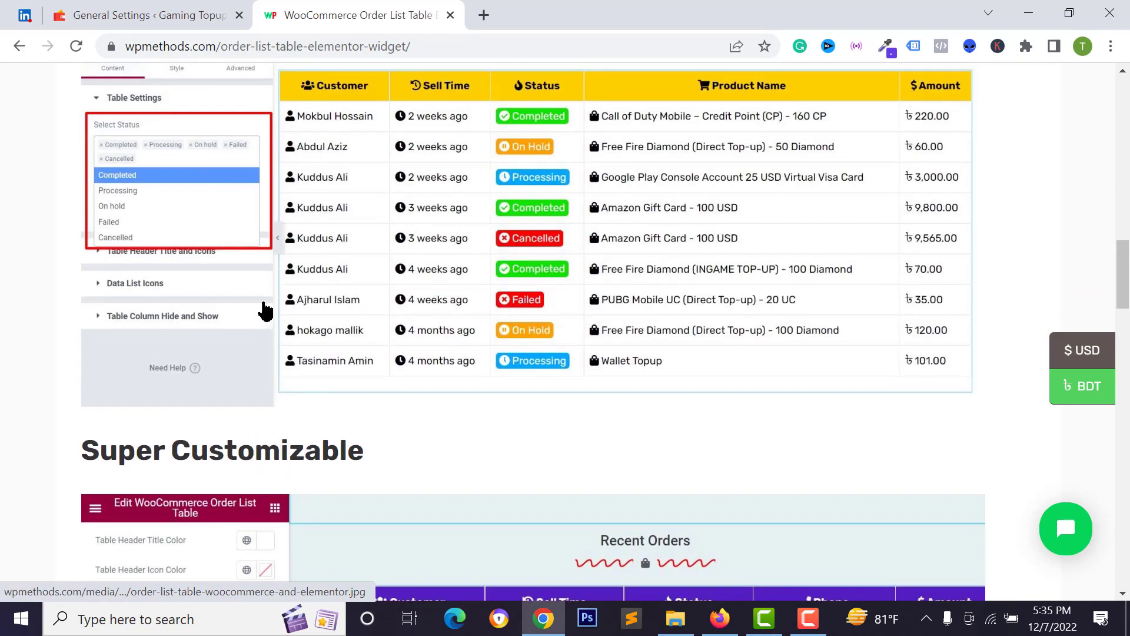
pyautogui.scroll(2, 283, 252)
pyautogui.scroll(-3, 171, 335)
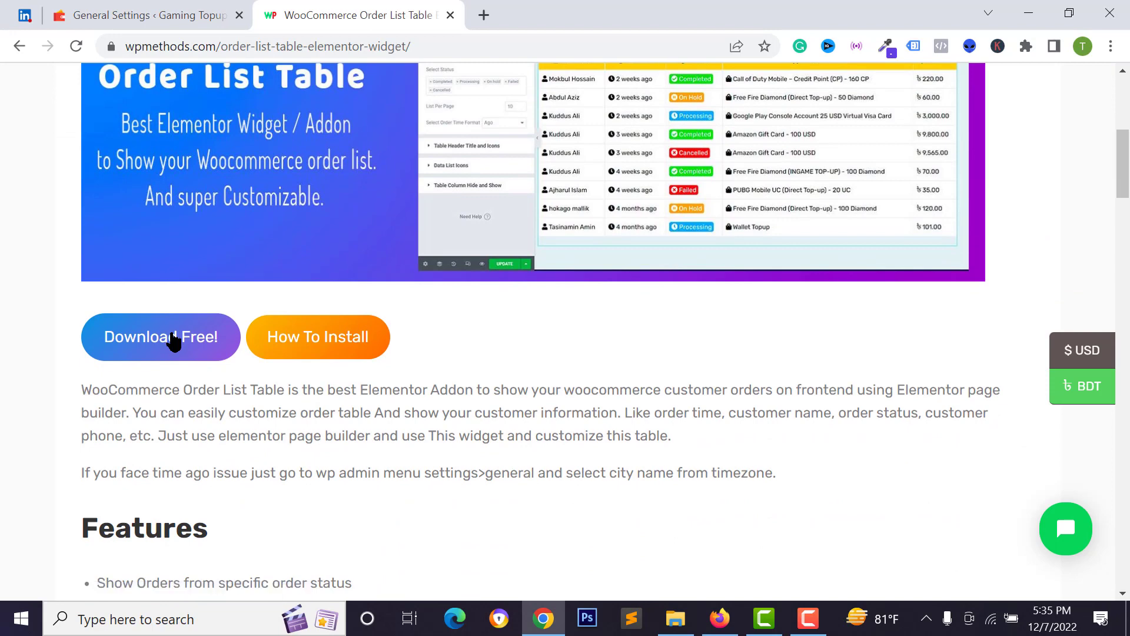
# Step: Follow the free download link to the WordPress.org plugin page and download WooCommerce Order List Table for Elementor
pyautogui.click(176, 337)
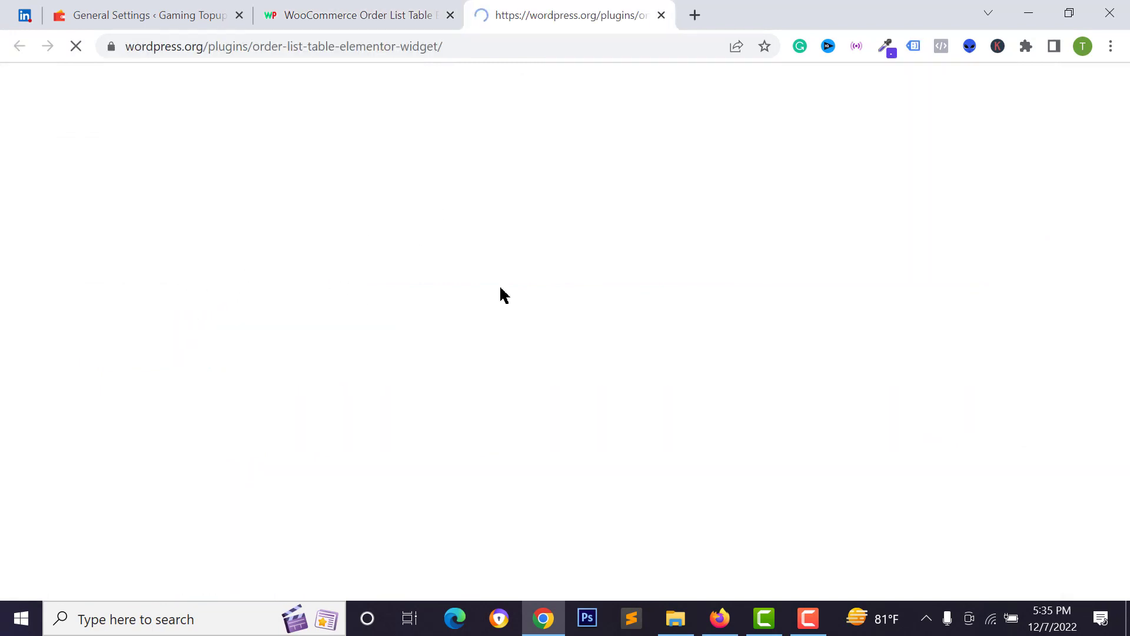
pyautogui.scroll(-2, 268, 359)
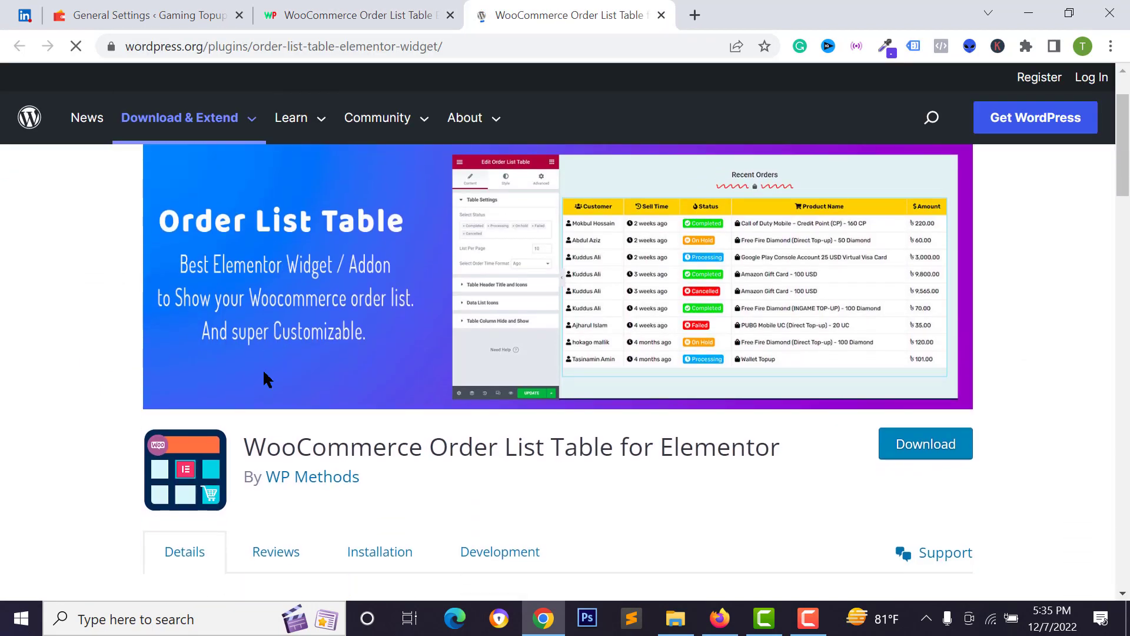
pyautogui.scroll(2, 202, 243)
pyautogui.scroll(-4, 242, 212)
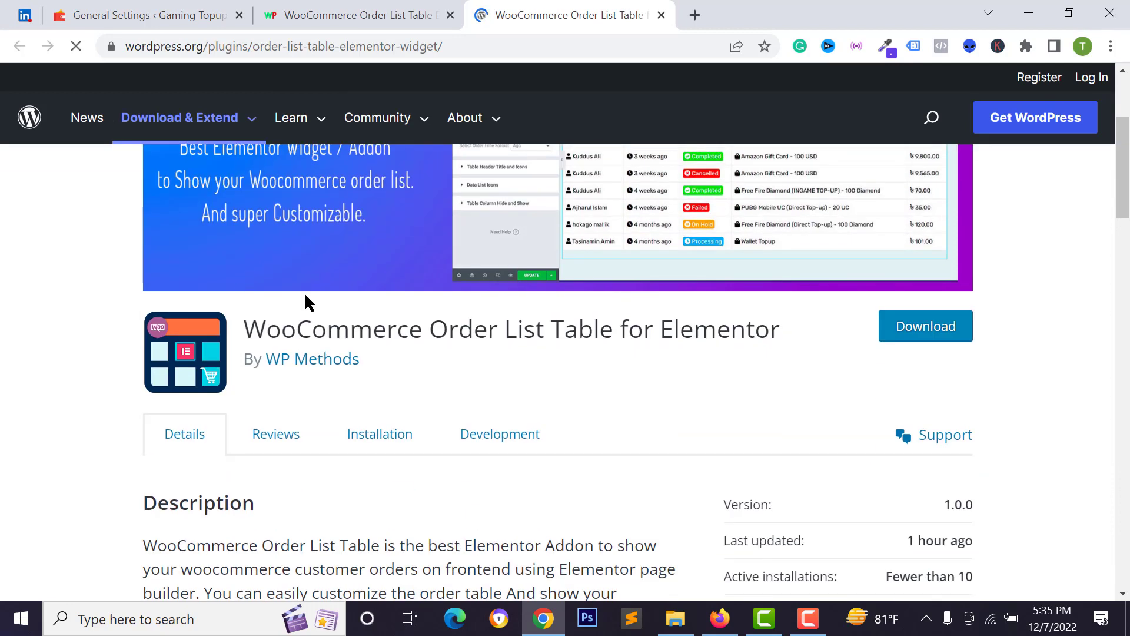
pyautogui.scroll(-1, 672, 338)
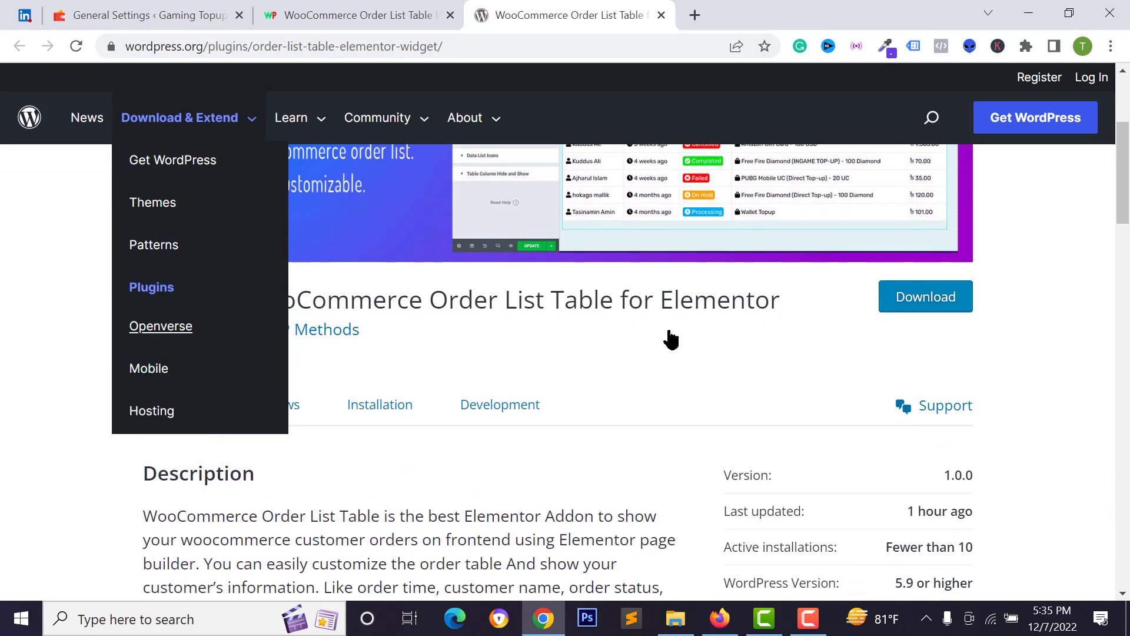
pyautogui.click(924, 300)
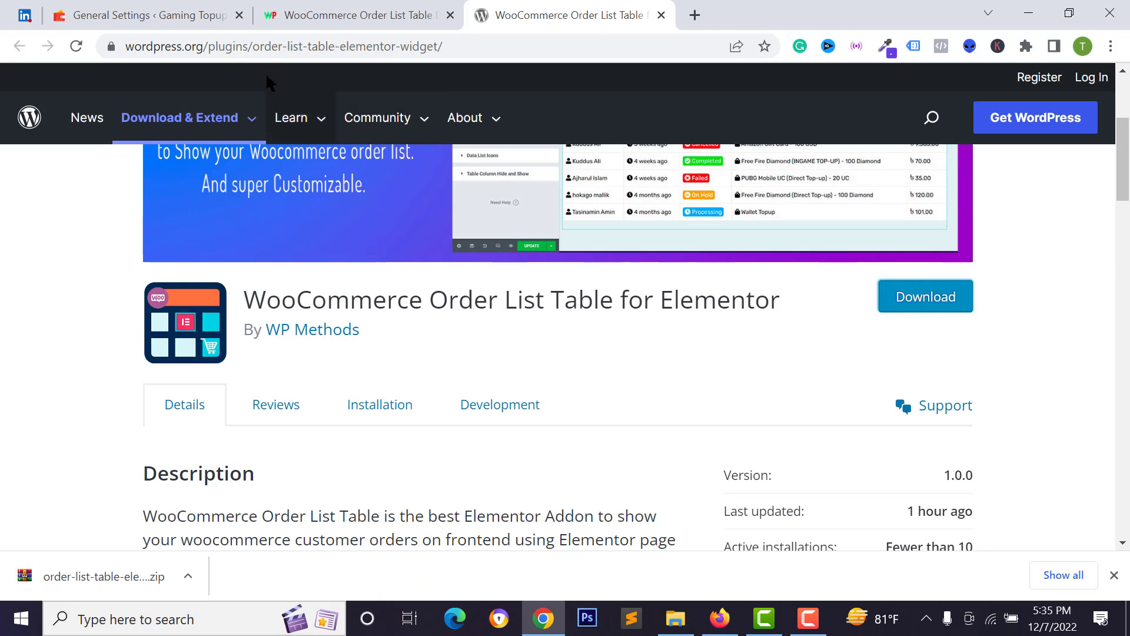
# Step: Upload order-list-table-elementor-widget.zip from Downloads as a new plugin on the WordPress site and install it
pyautogui.click(206, 13)
pyautogui.scroll(1, 32, 285)
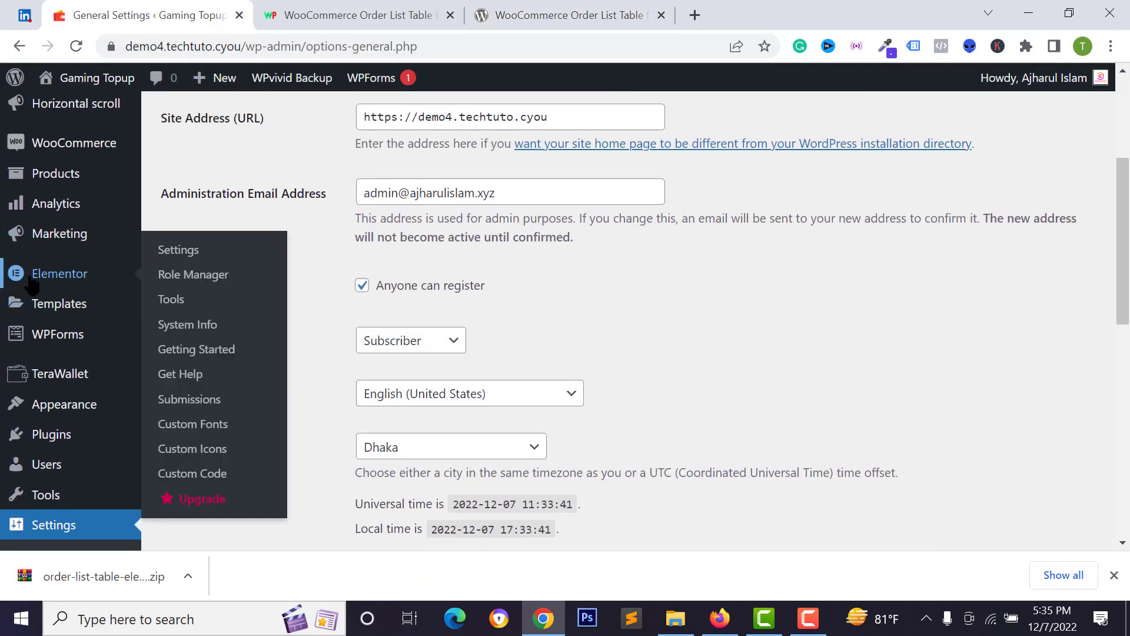
pyautogui.moveTo(27, 442)
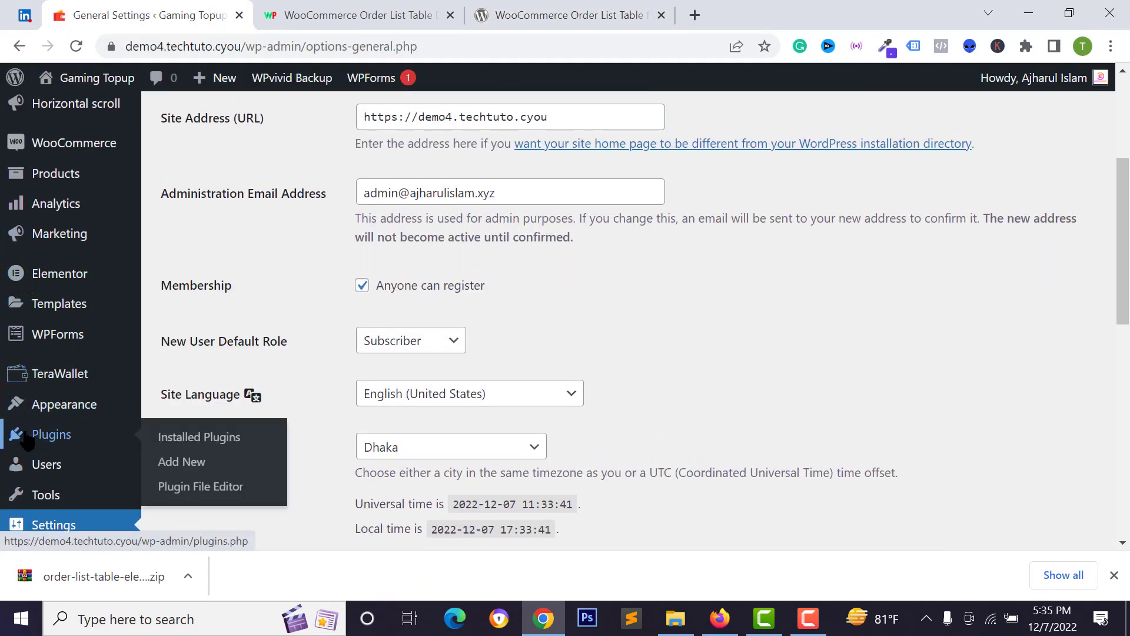
pyautogui.click(188, 464)
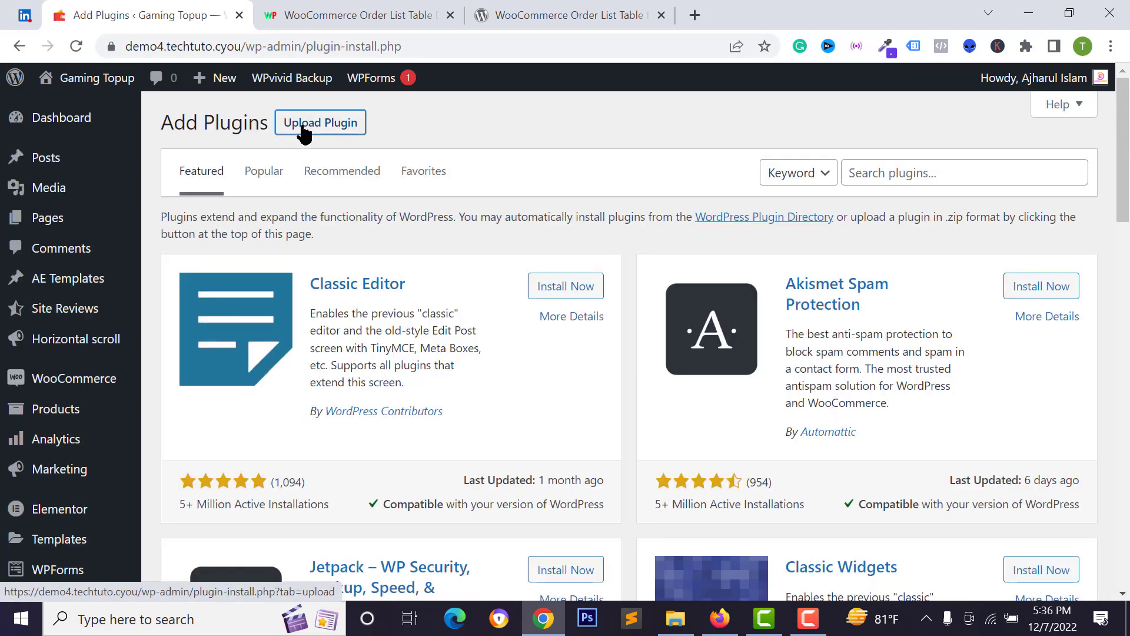
pyautogui.click(303, 124)
pyautogui.click(495, 282)
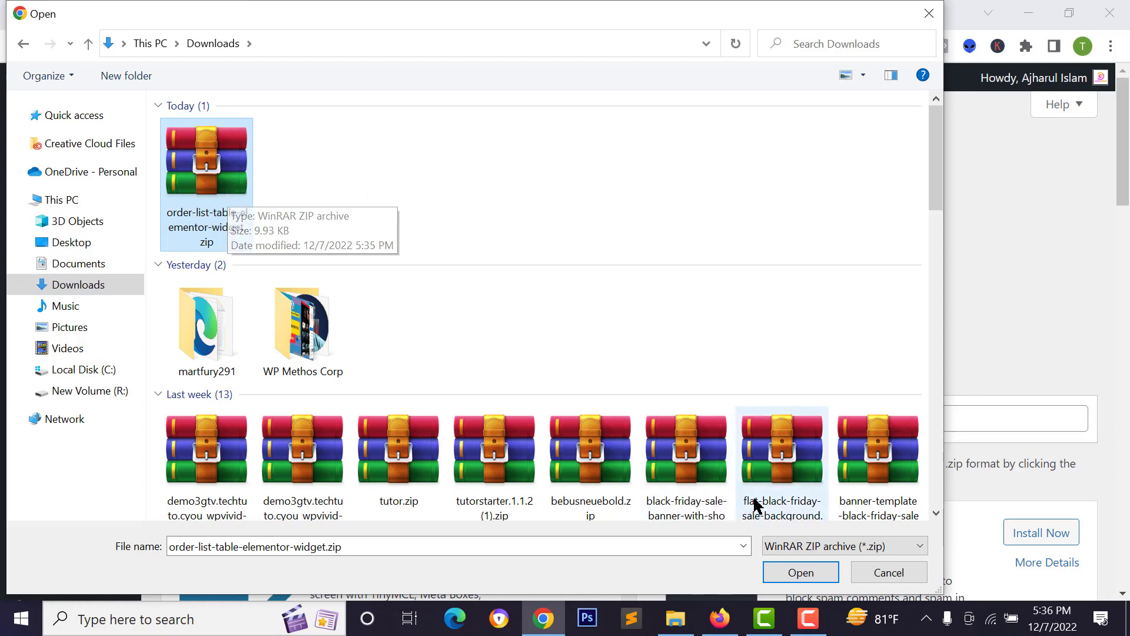
pyautogui.click(786, 580)
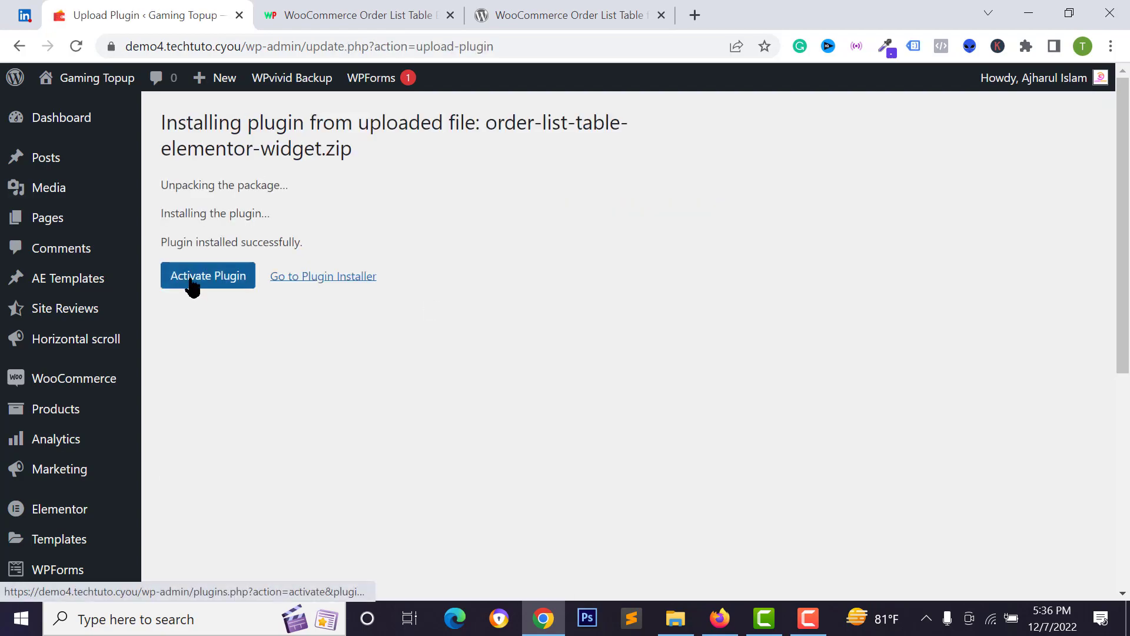
# Step: Activate the uploaded plugin and locate WooCommerce Order List Table for Elementor among the installed plugins
pyautogui.click(193, 285)
pyautogui.scroll(-8, 240, 302)
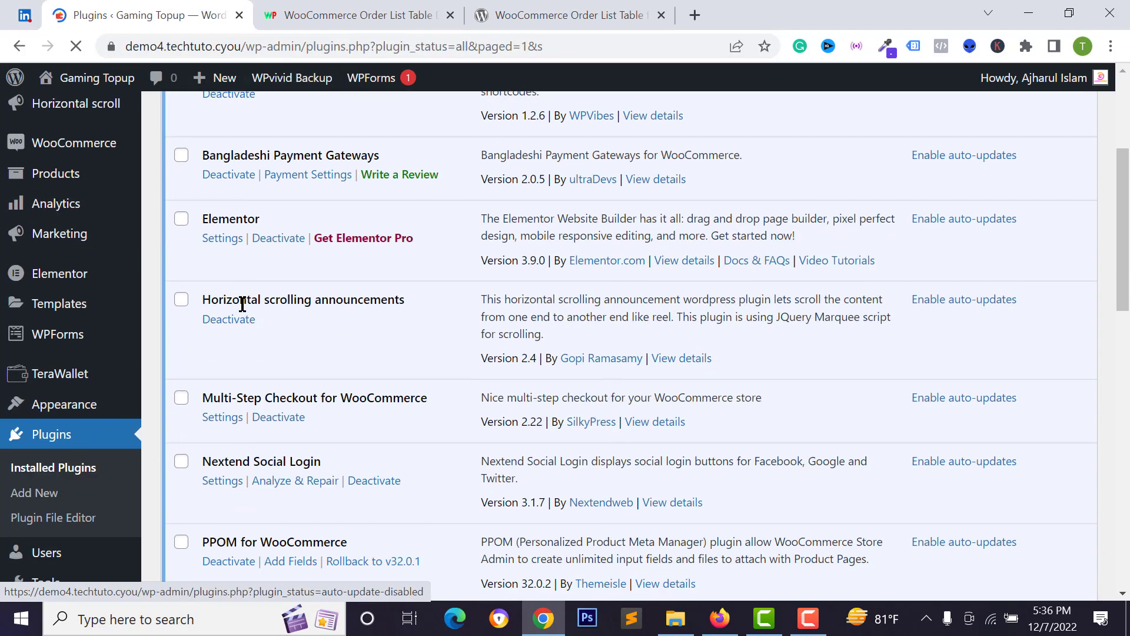
pyautogui.scroll(-9, 230, 300)
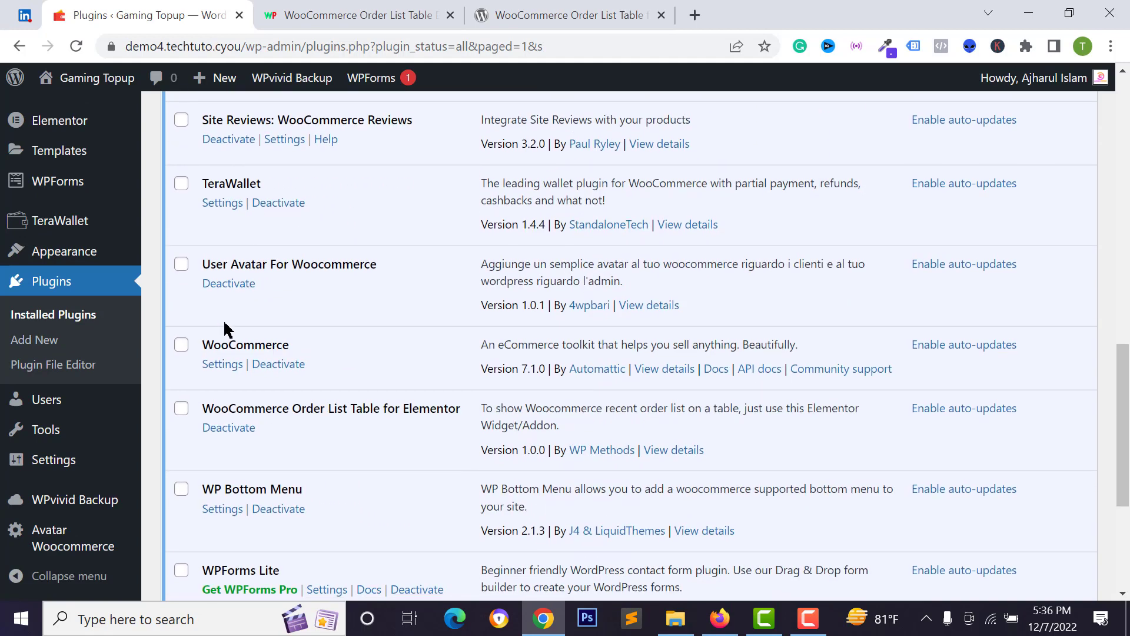
pyautogui.moveTo(215, 293); pyautogui.dragTo(388, 292)
pyautogui.click(518, 361)
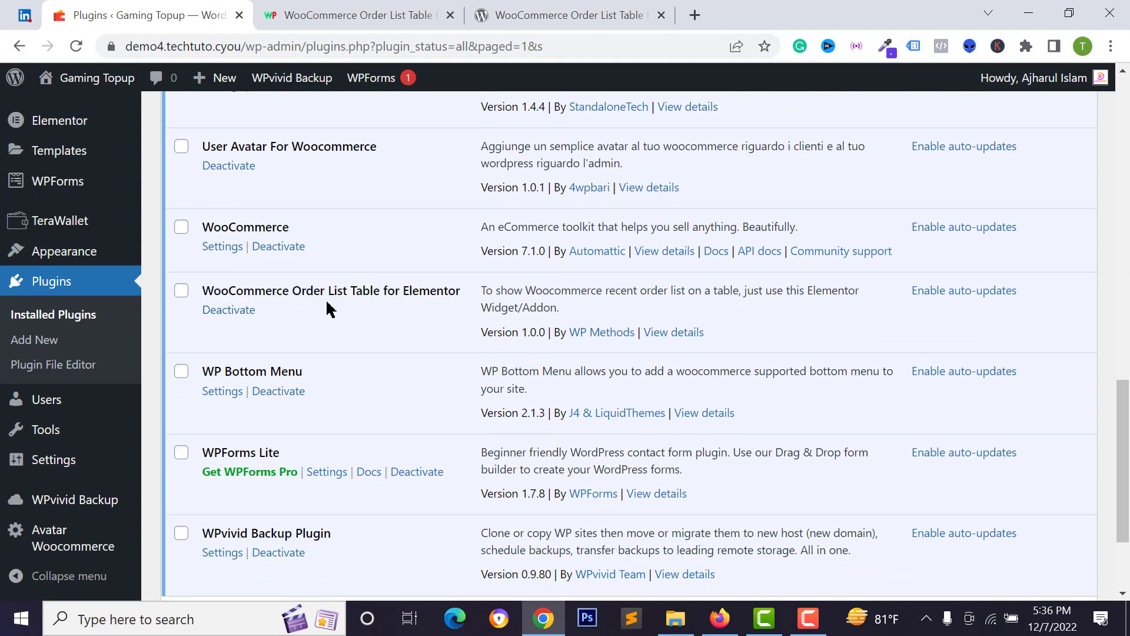
# Step: Open the site's home page in its own browser tab and start editing it with Elementor
pyautogui.scroll(7, 52, 222)
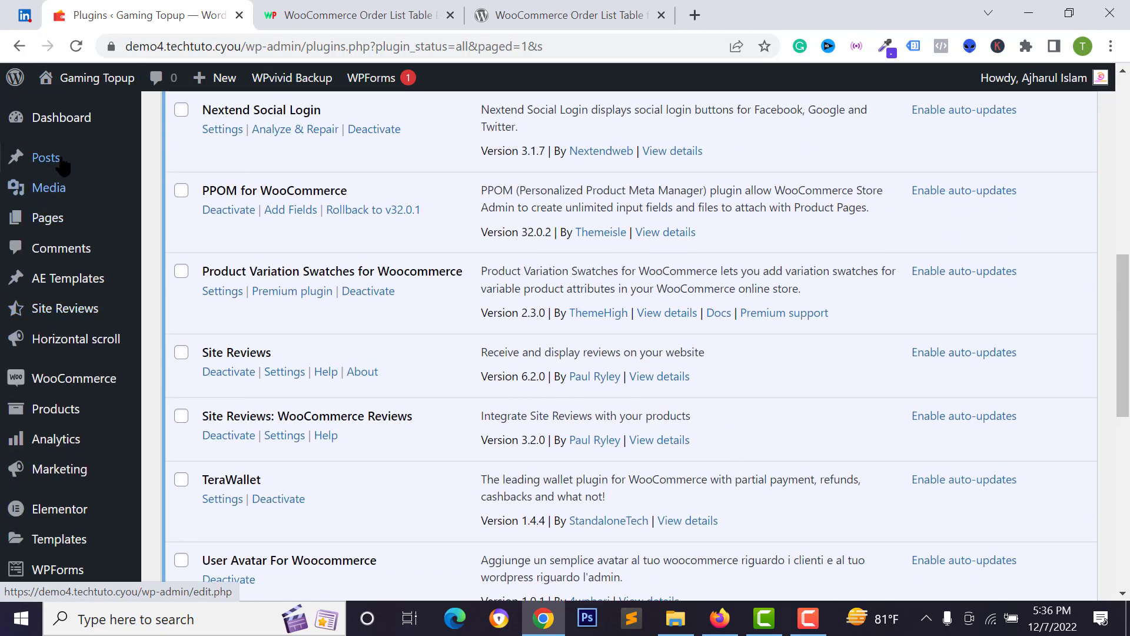
pyautogui.moveTo(66, 81)
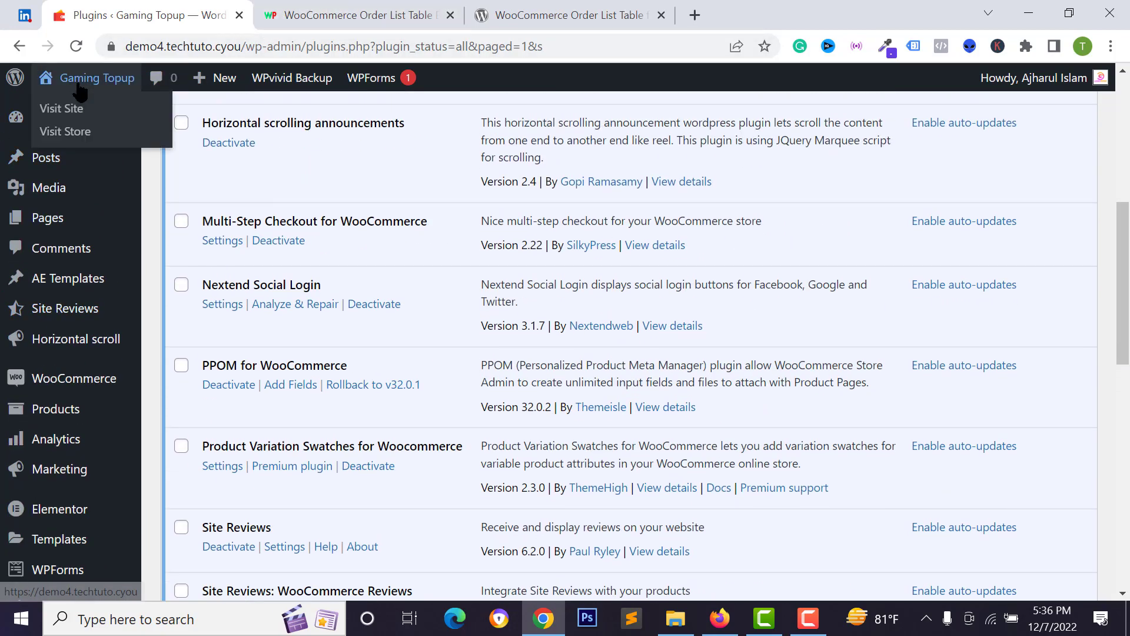
pyautogui.middleClick(72, 111)
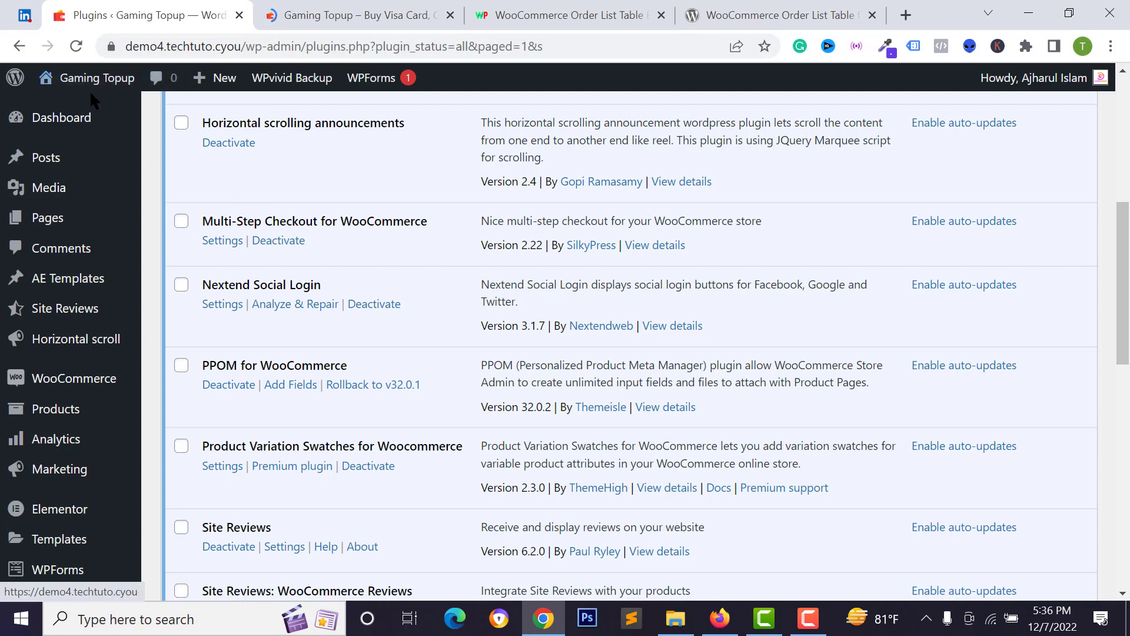
pyautogui.rightClick(77, 111)
pyautogui.hotkey('ctrl', 'Tab')
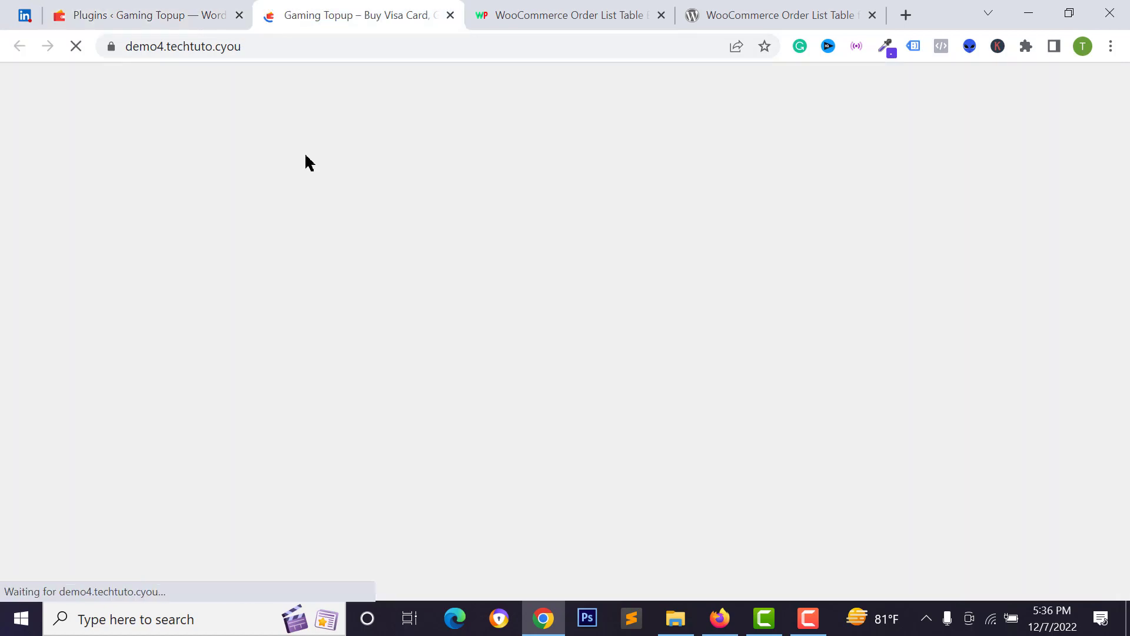
pyautogui.scroll(-14, 935, 322)
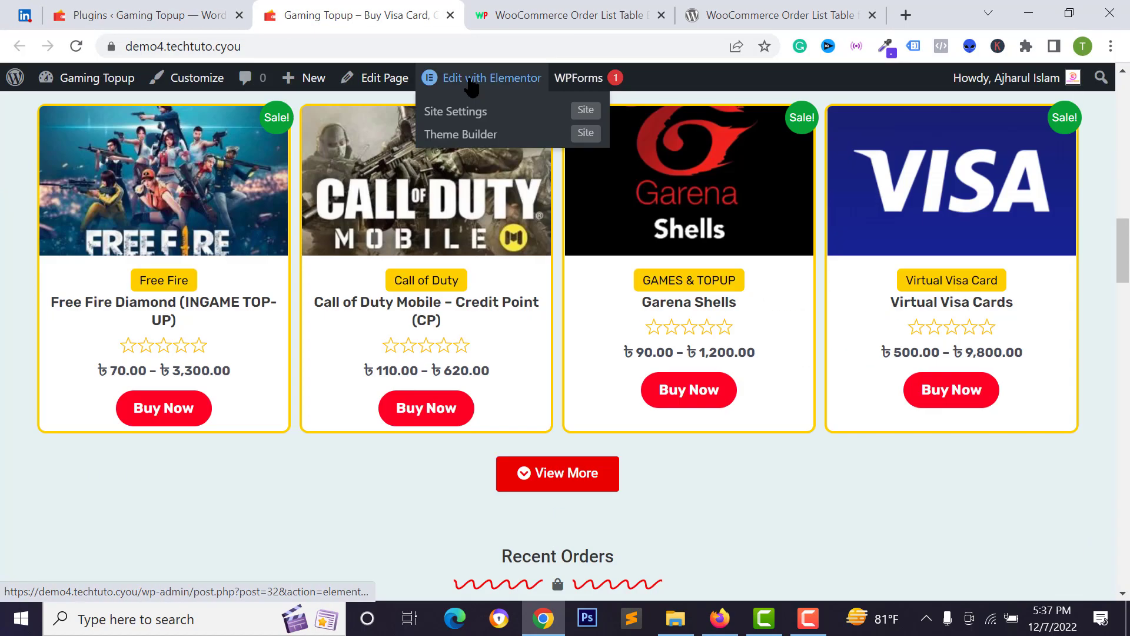
pyautogui.click(468, 81)
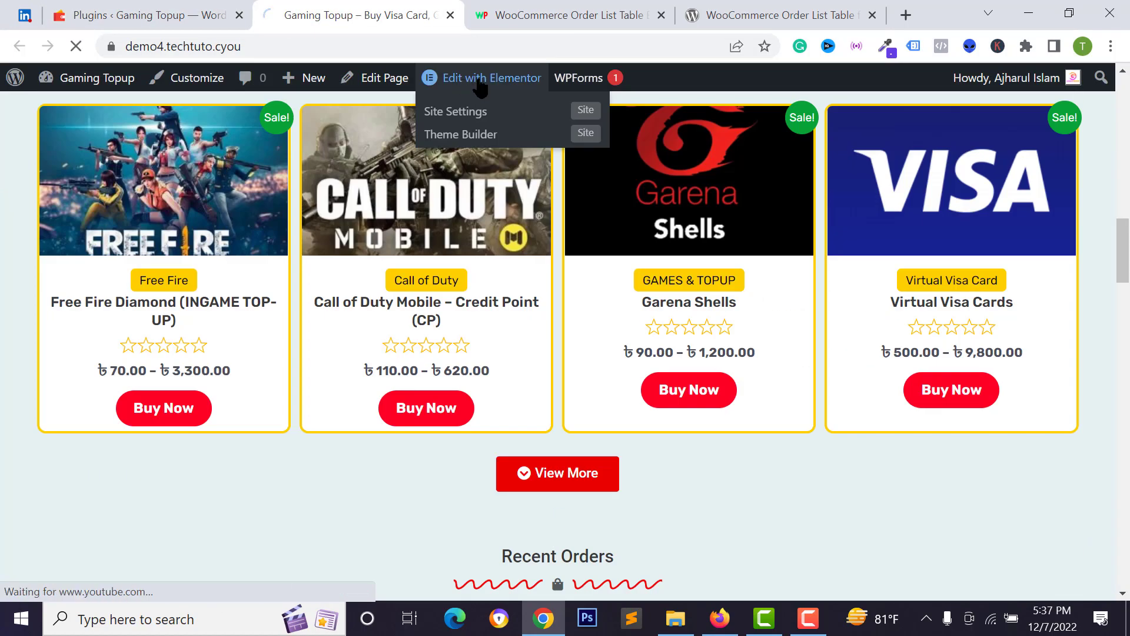
pyautogui.click(151, 8)
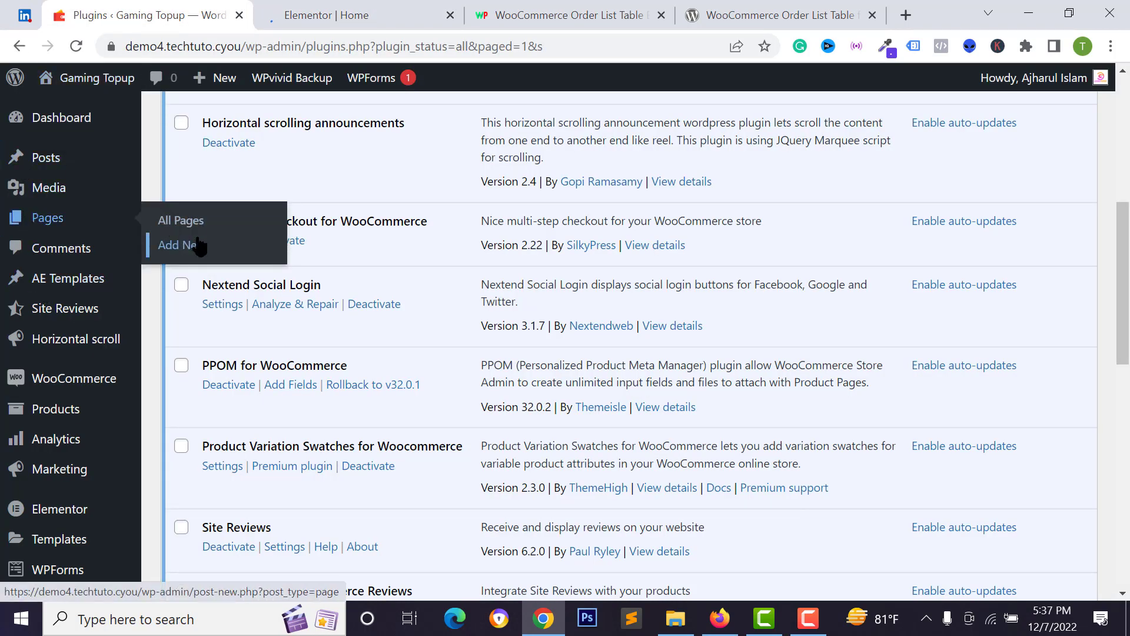
pyautogui.click(372, 6)
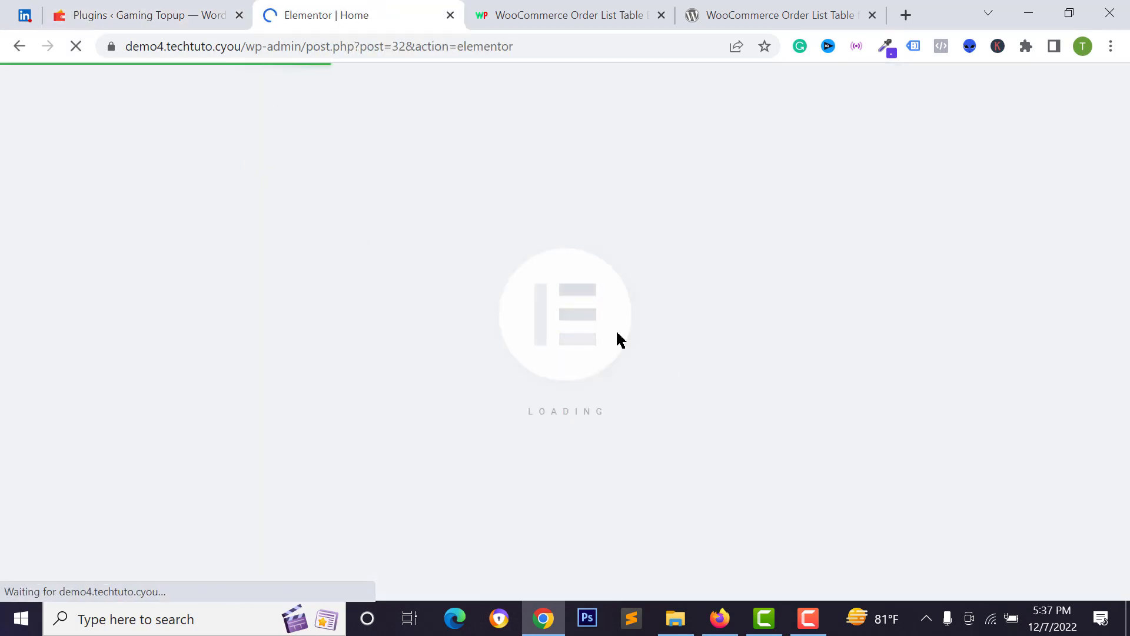
# Step: Add a new single container with vertical direction at the end of the page, below the Secure checkout section
pyautogui.scroll(-4, 654, 354)
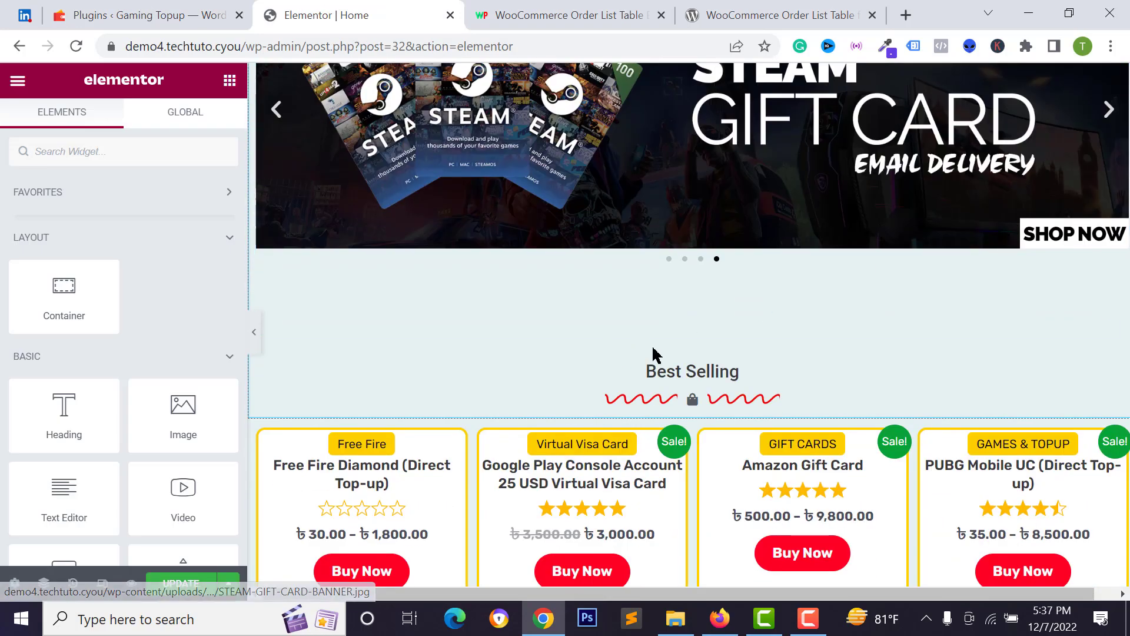
pyautogui.scroll(-8, 568, 310)
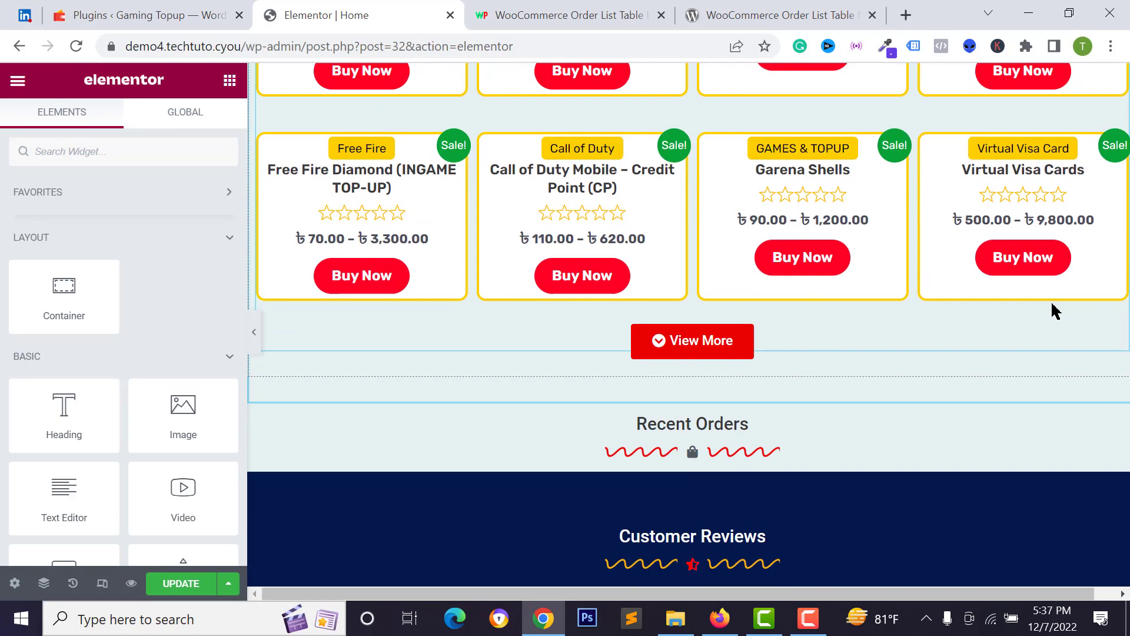
pyautogui.scroll(-20, 1001, 295)
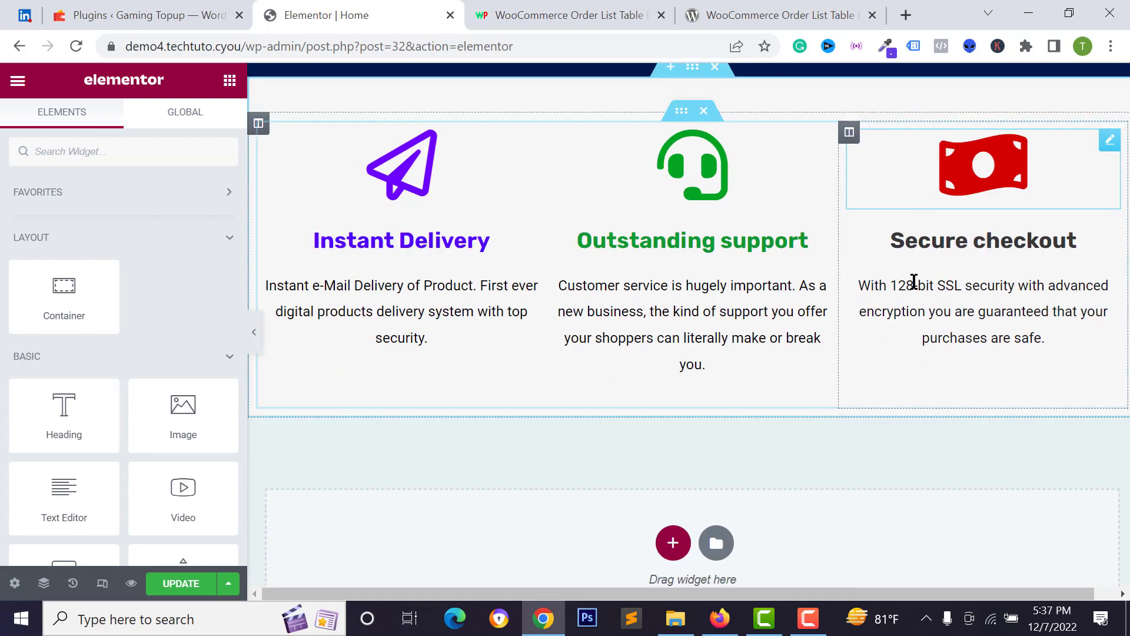
pyautogui.scroll(-3, 915, 282)
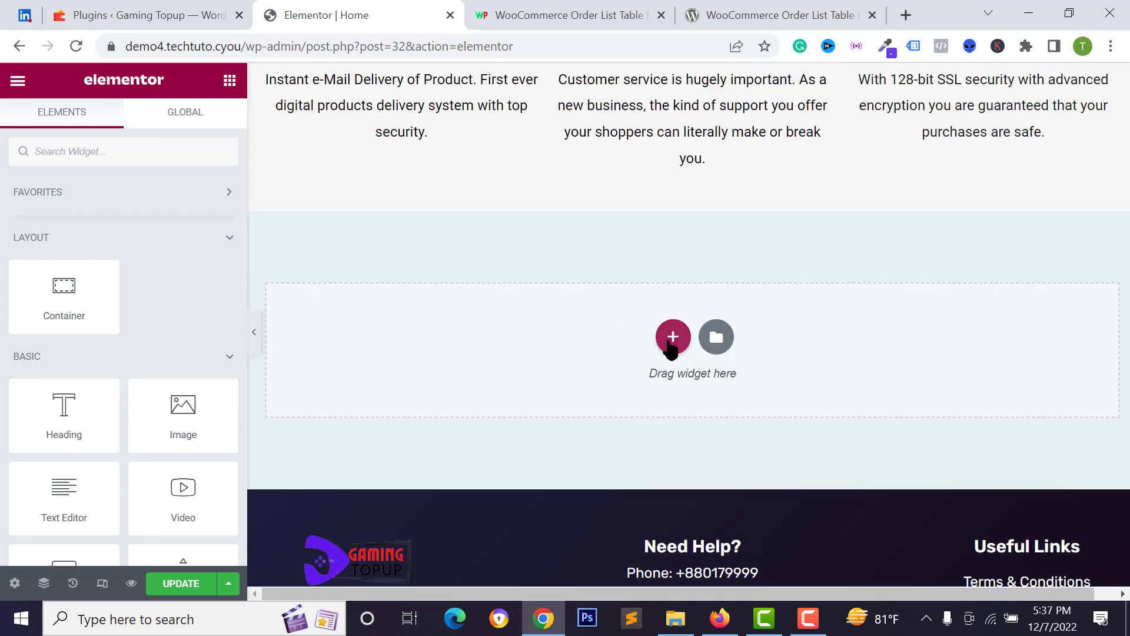
pyautogui.click(671, 345)
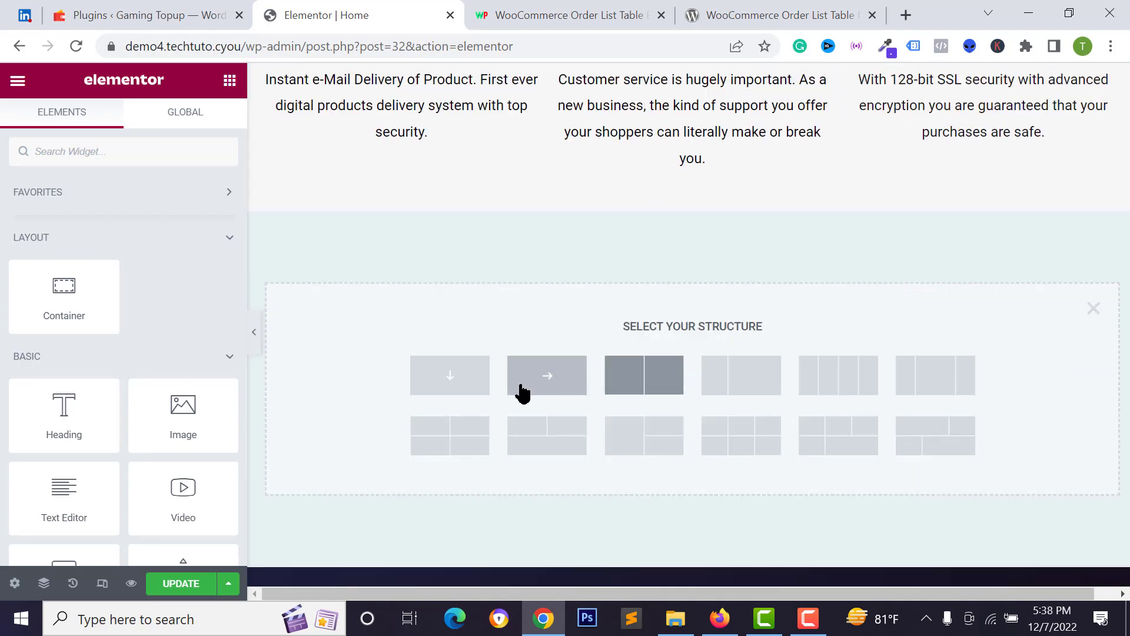
pyautogui.click(486, 394)
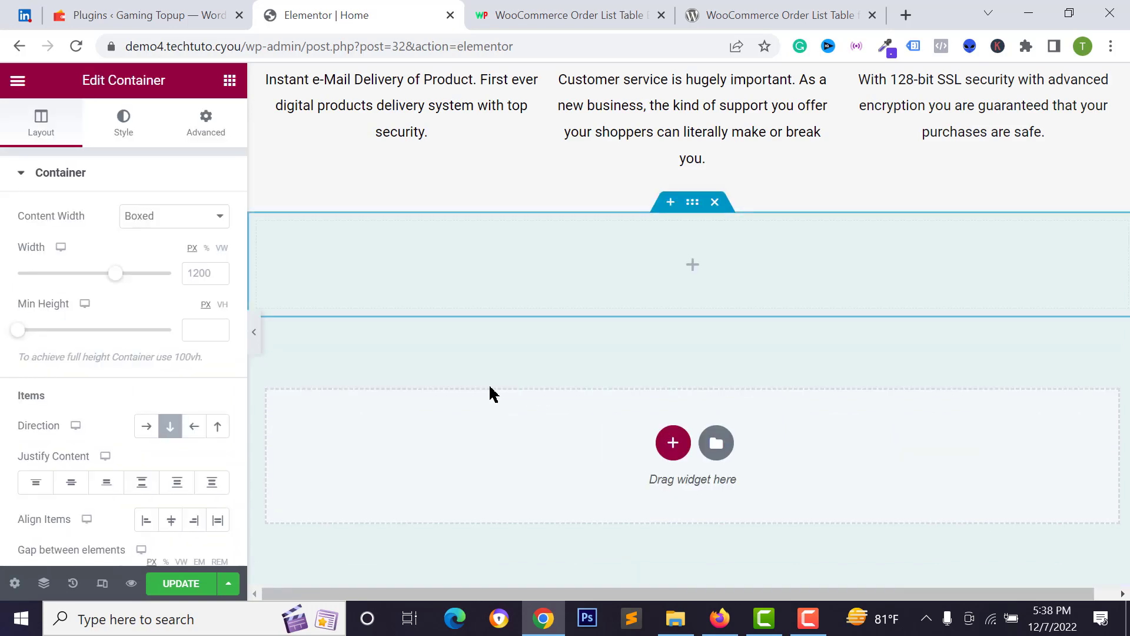
# Step: Find the Order List Table widget among the General elements and place it in the new empty container
pyautogui.click(674, 262)
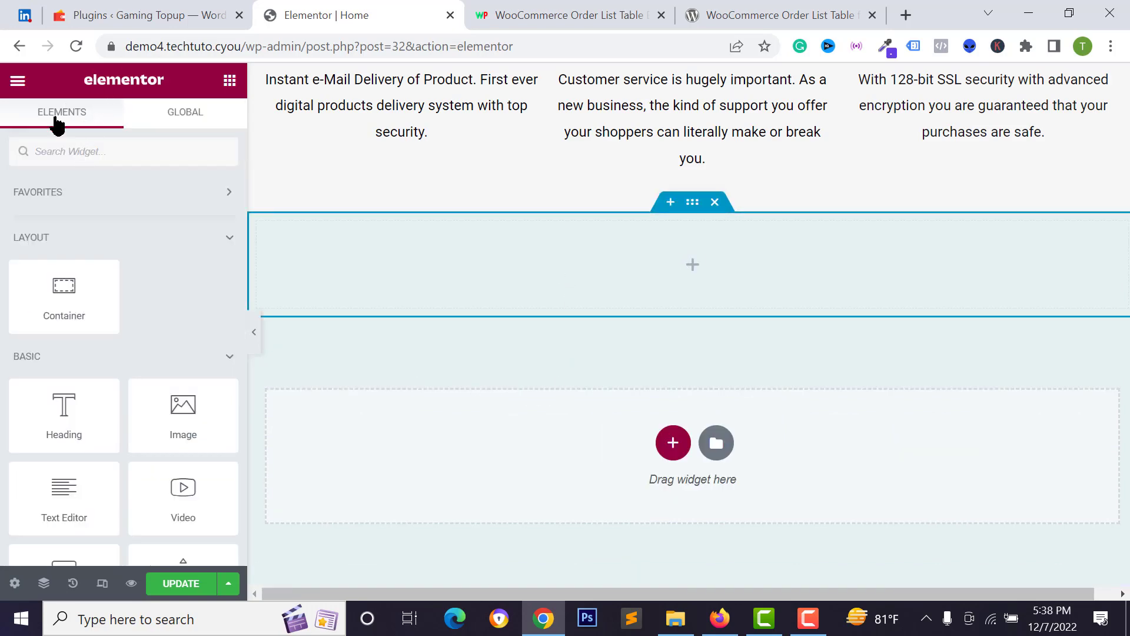
pyautogui.scroll(-12, 83, 305)
pyautogui.scroll(-15, 112, 308)
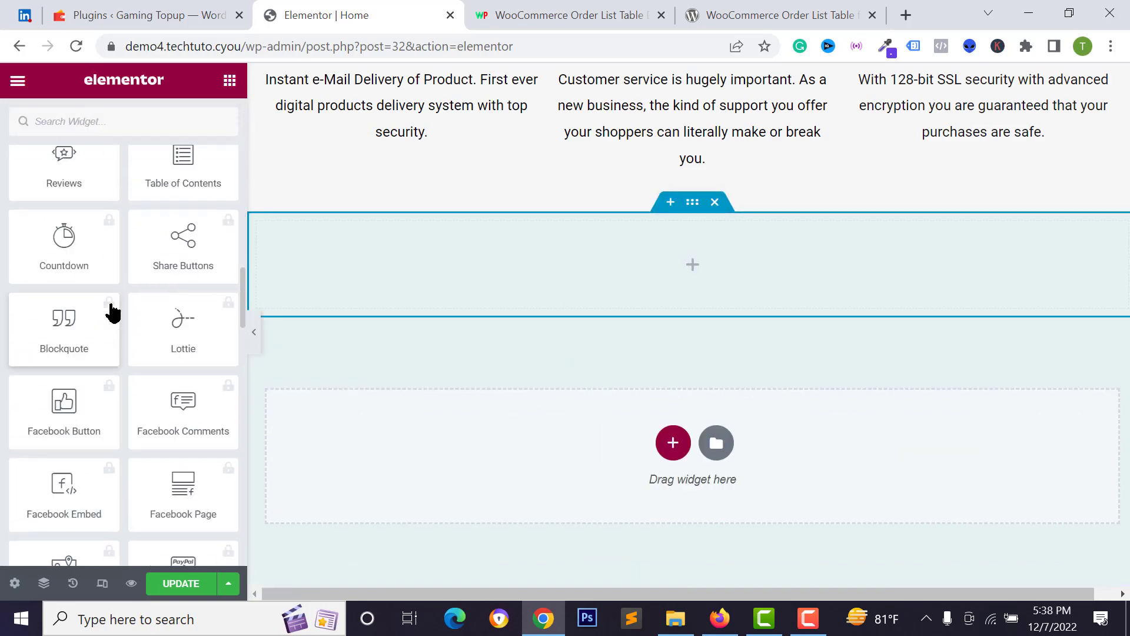
pyautogui.scroll(-1, 113, 320)
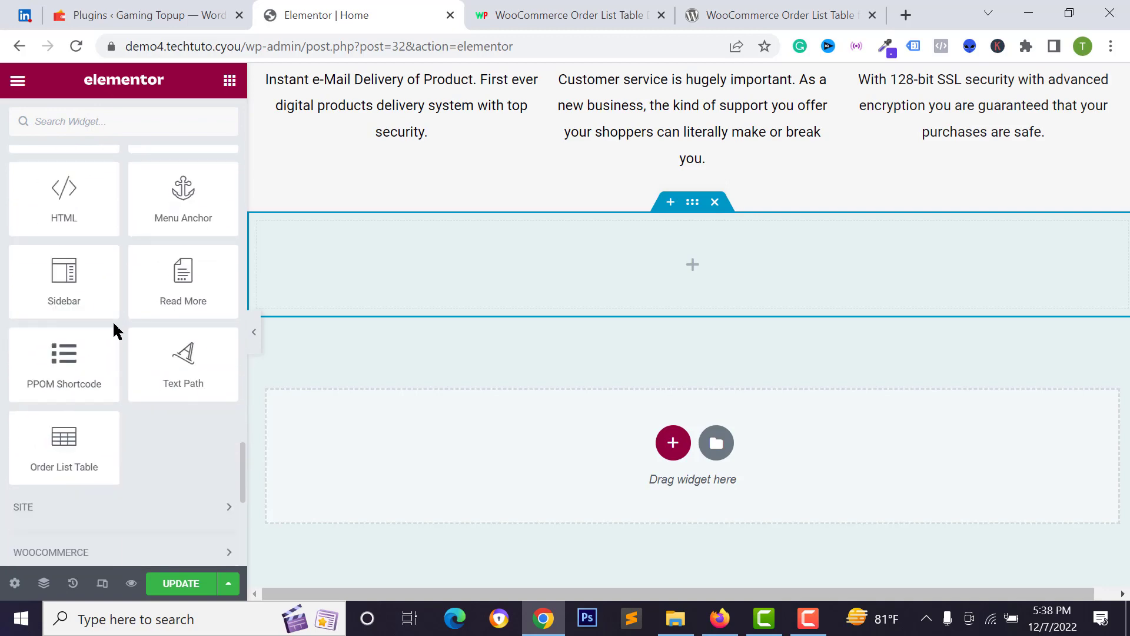
pyautogui.scroll(8, 113, 323)
pyautogui.scroll(6, 114, 327)
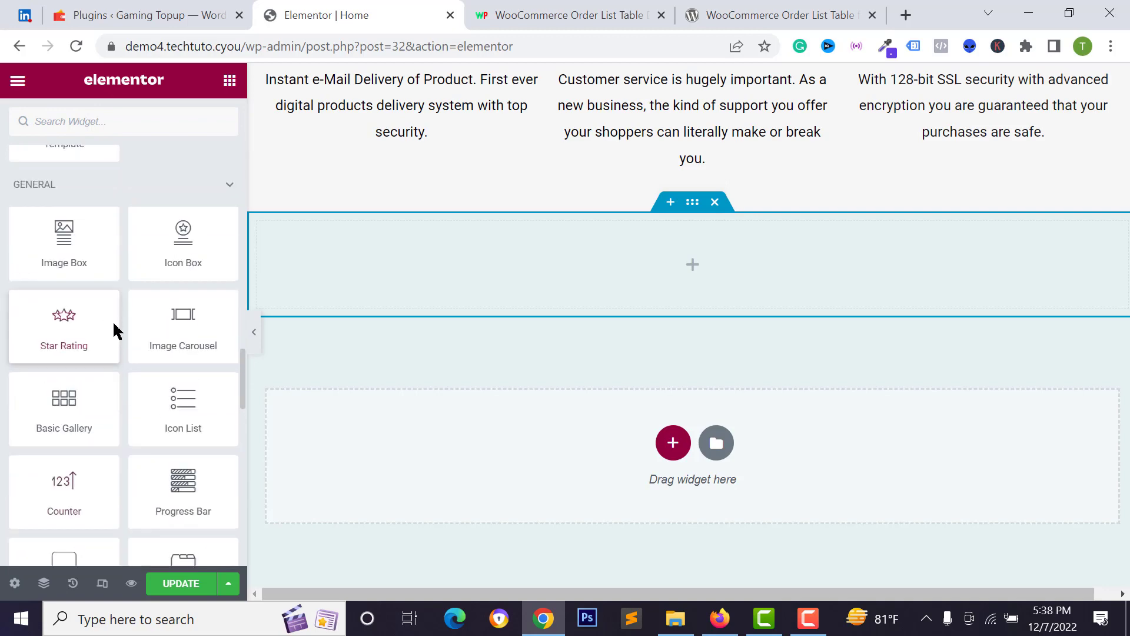
pyautogui.scroll(-11, 66, 361)
pyautogui.scroll(-7, 97, 367)
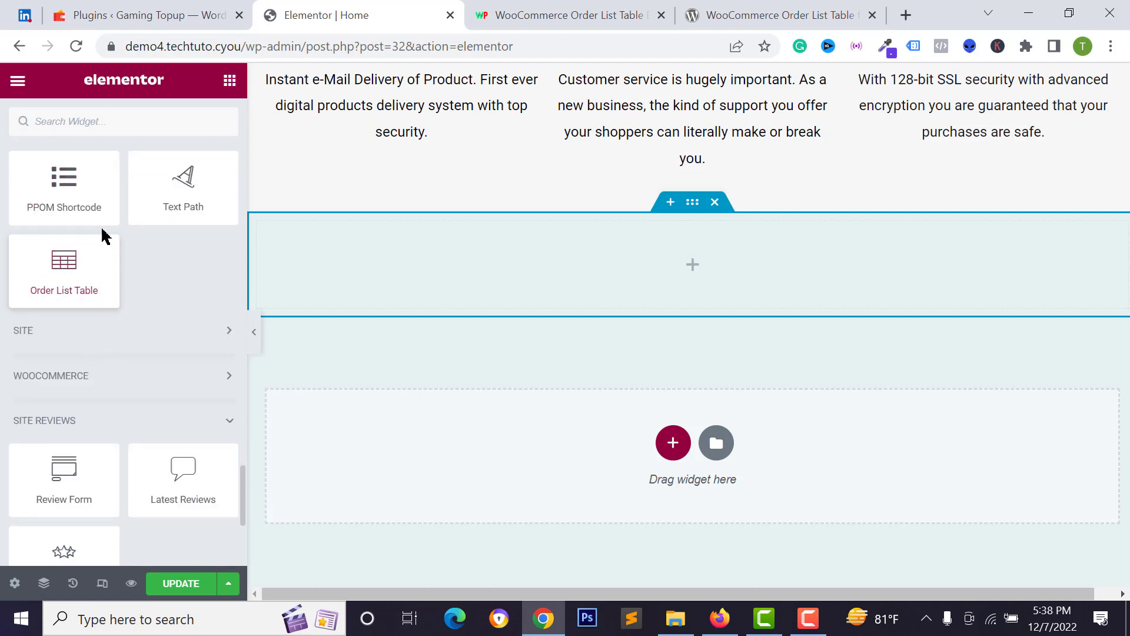
pyautogui.click(141, 15)
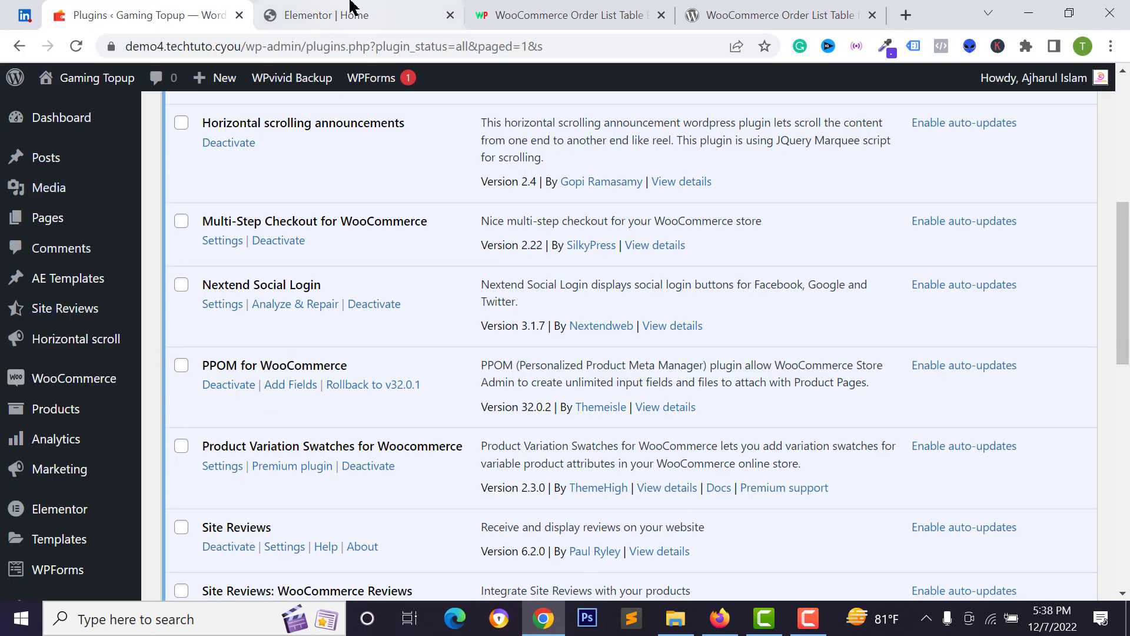
pyautogui.click(327, 15)
pyautogui.moveTo(78, 316); pyautogui.dragTo(477, 294)
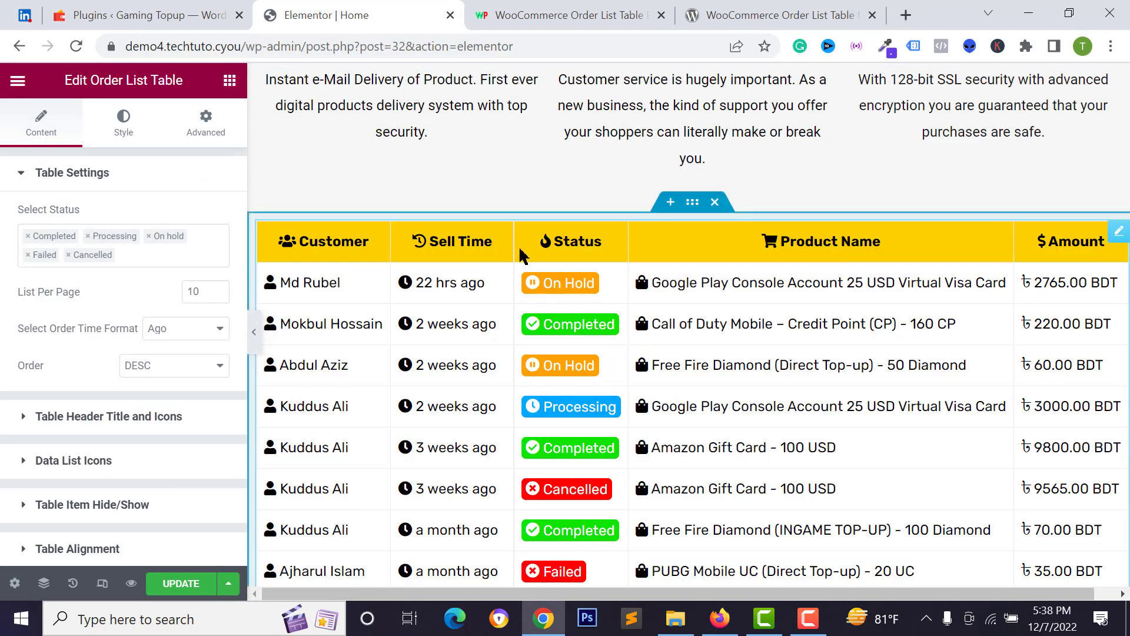
# Step: Examine the order rows and columns of the placed table and the widget's content settings sections
pyautogui.scroll(-2, 586, 343)
pyautogui.scroll(-2, 586, 343)
pyautogui.scroll(2, 631, 366)
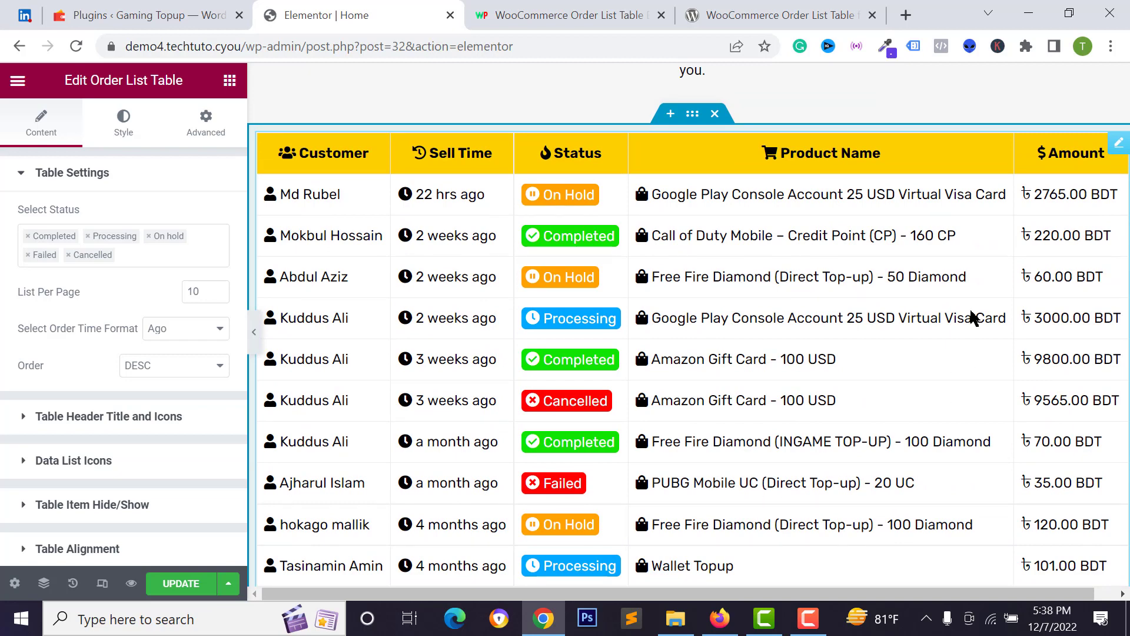
pyautogui.scroll(2, 822, 334)
pyautogui.scroll(-4, 850, 316)
pyautogui.scroll(3, 828, 315)
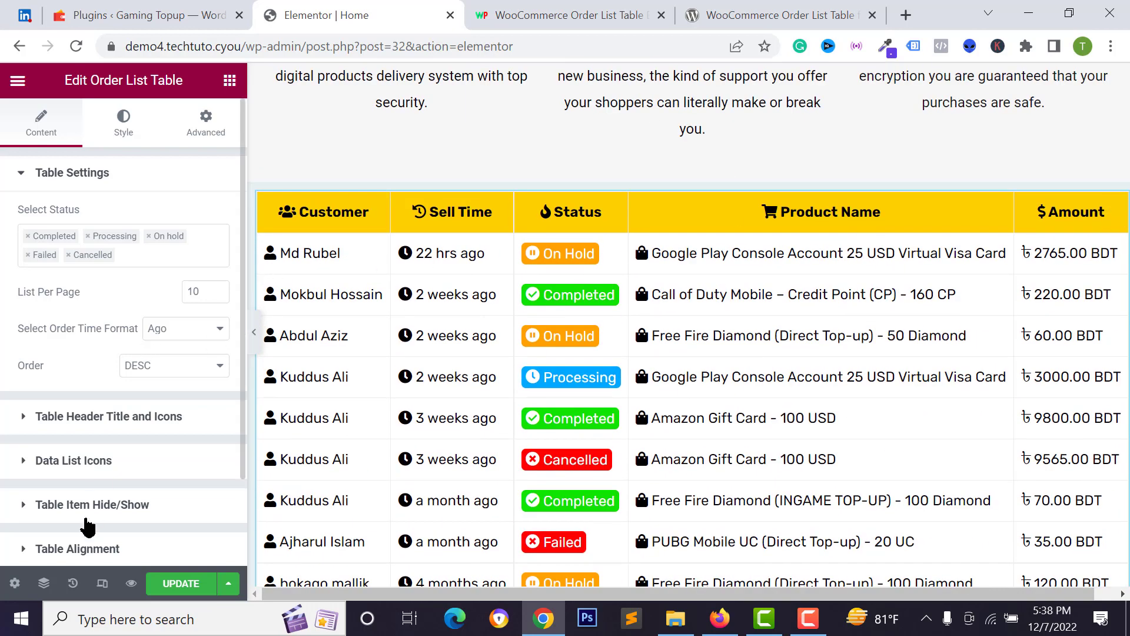
pyautogui.scroll(-2, 92, 518)
pyautogui.scroll(2, 126, 295)
pyautogui.scroll(-2, 70, 354)
# Step: Show the order serial number column by switching off Hide Order SL in the Table Item Hide/Show settings
pyautogui.click(75, 402)
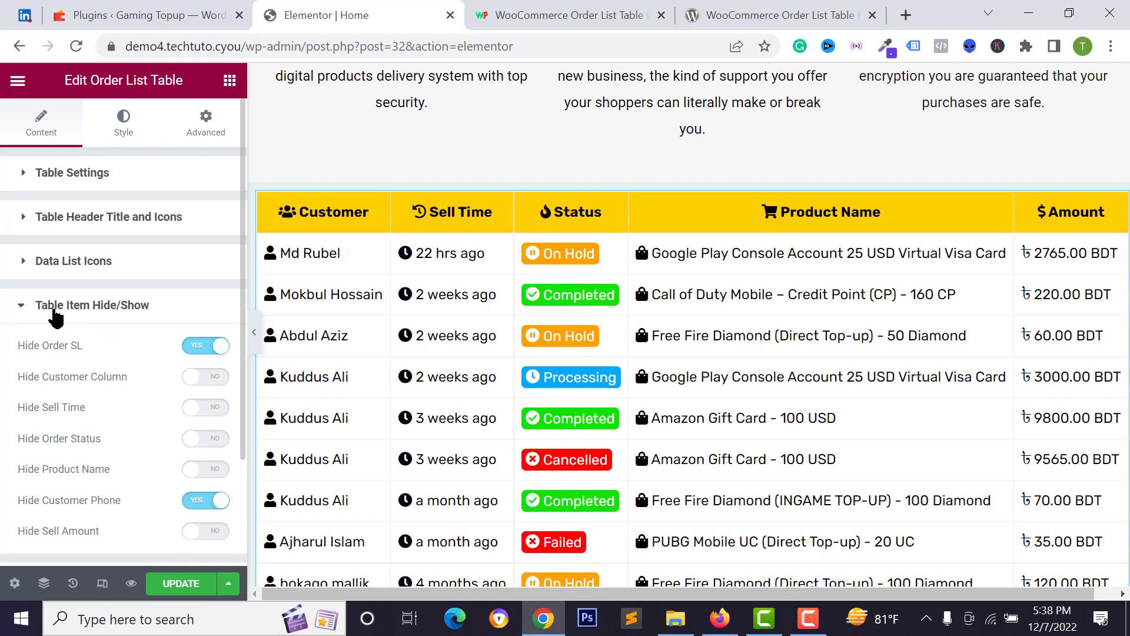
pyautogui.scroll(-1, 212, 395)
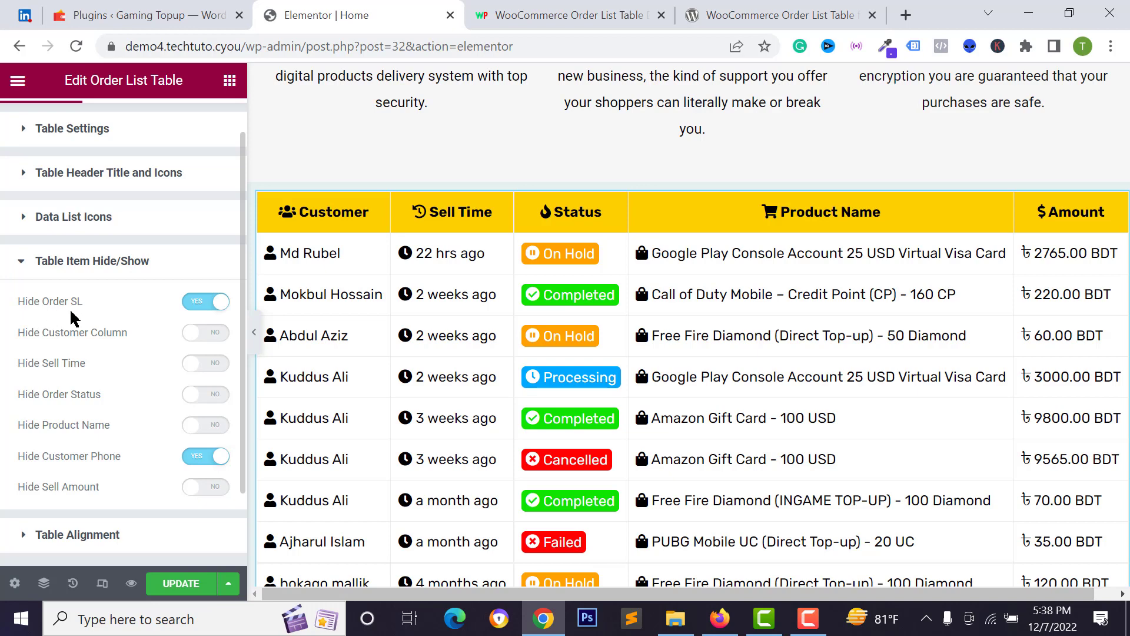
pyautogui.click(205, 302)
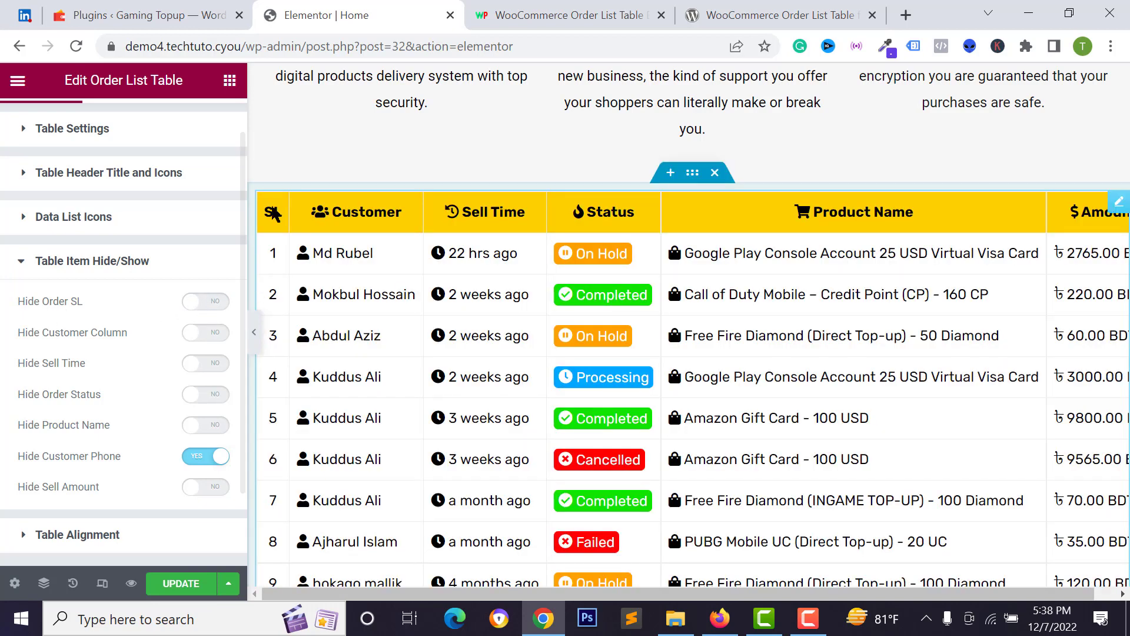
pyautogui.scroll(-3, 274, 330)
pyautogui.scroll(3, 276, 246)
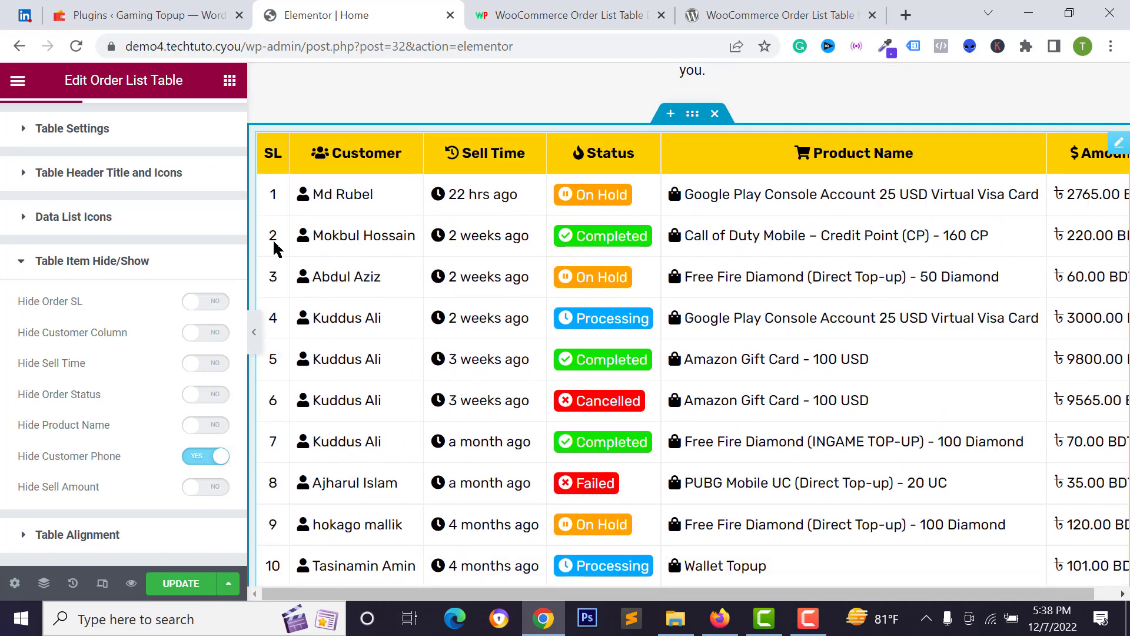
# Step: Hide the Product Name column of the order table and check the table down to its last row
pyautogui.scroll(-1, 188, 377)
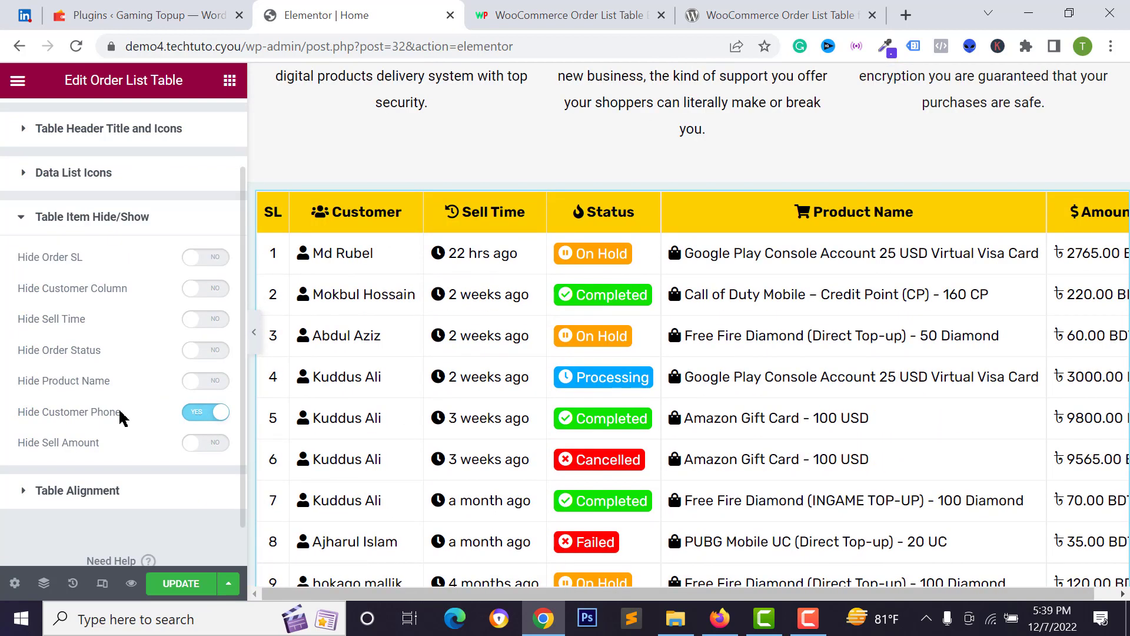
pyautogui.click(206, 387)
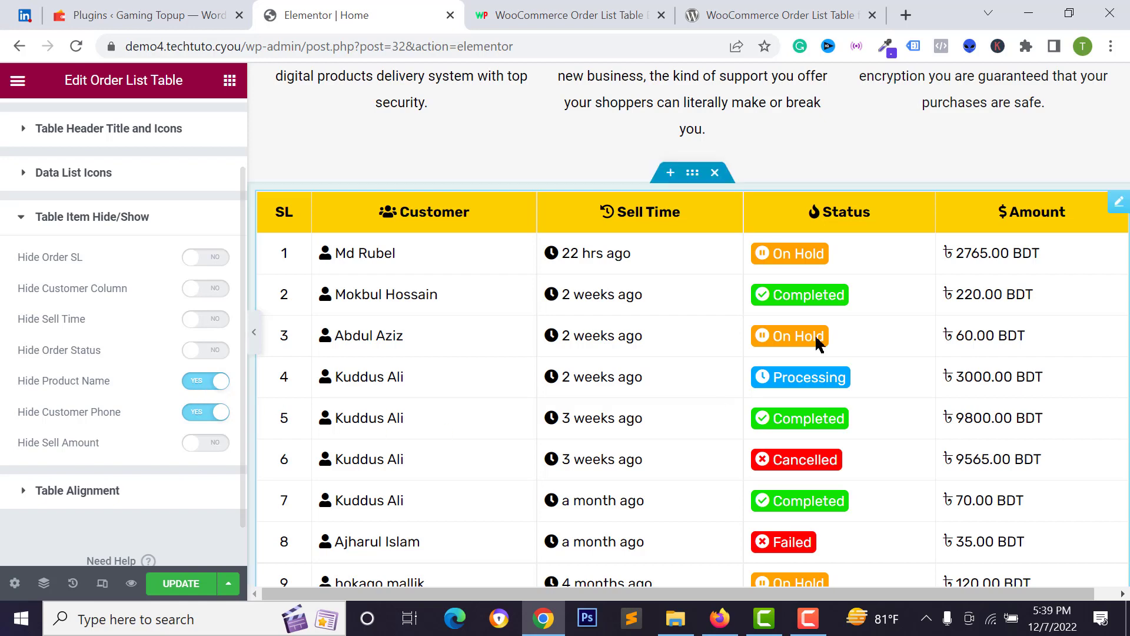
pyautogui.scroll(-3, 566, 397)
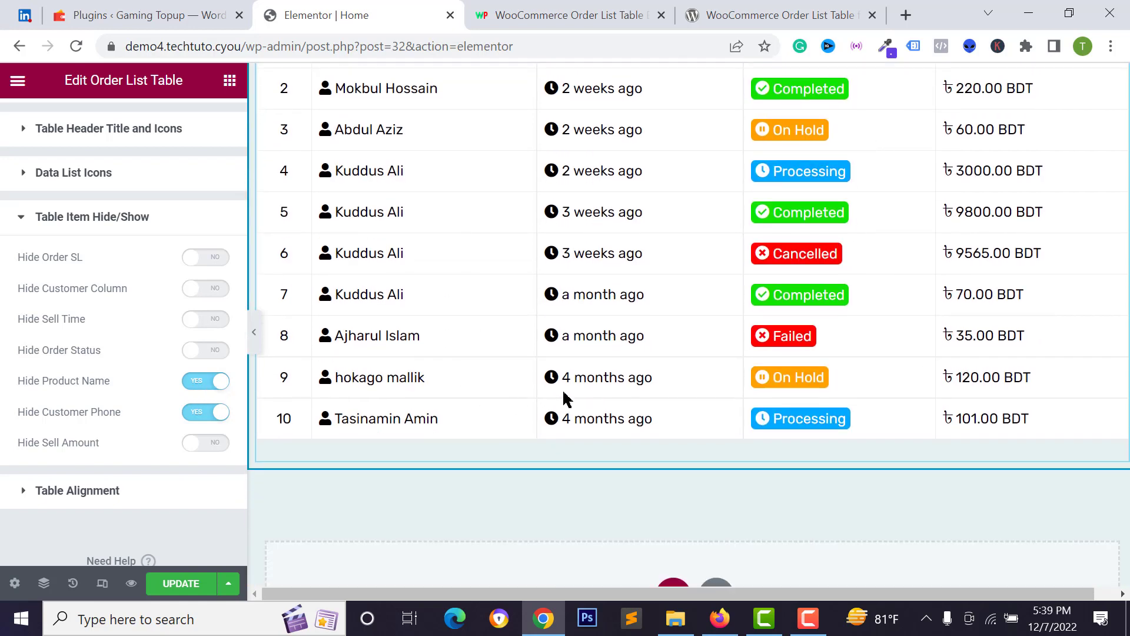
pyautogui.scroll(2, 611, 518)
# Step: Set the Table Header Title alignment to left and review the order table's header row
pyautogui.click(81, 492)
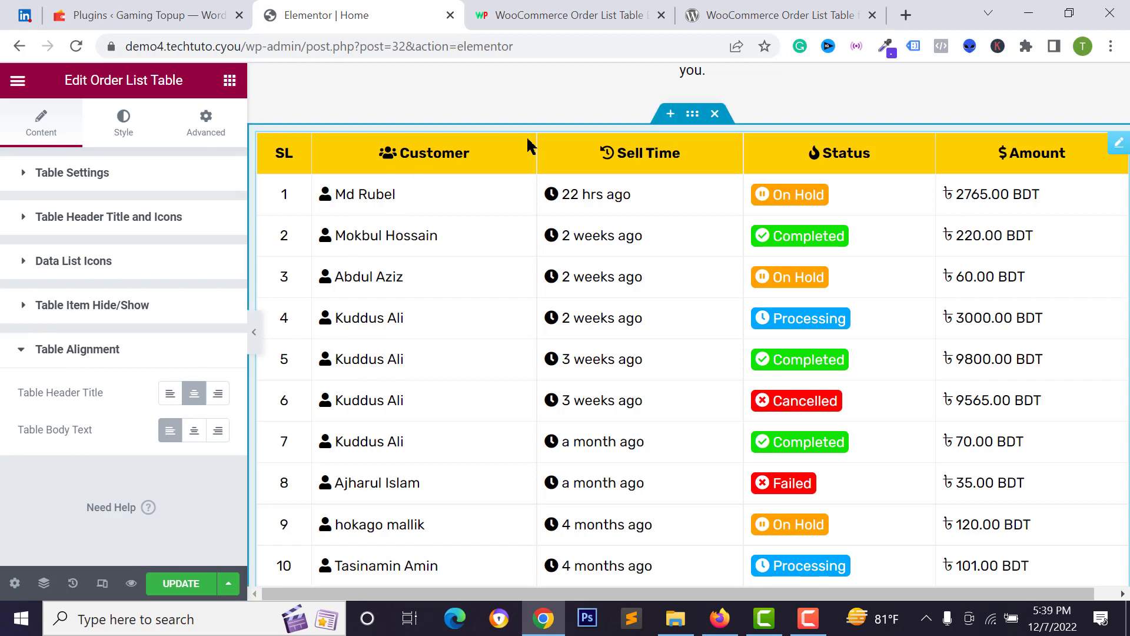
pyautogui.click(170, 394)
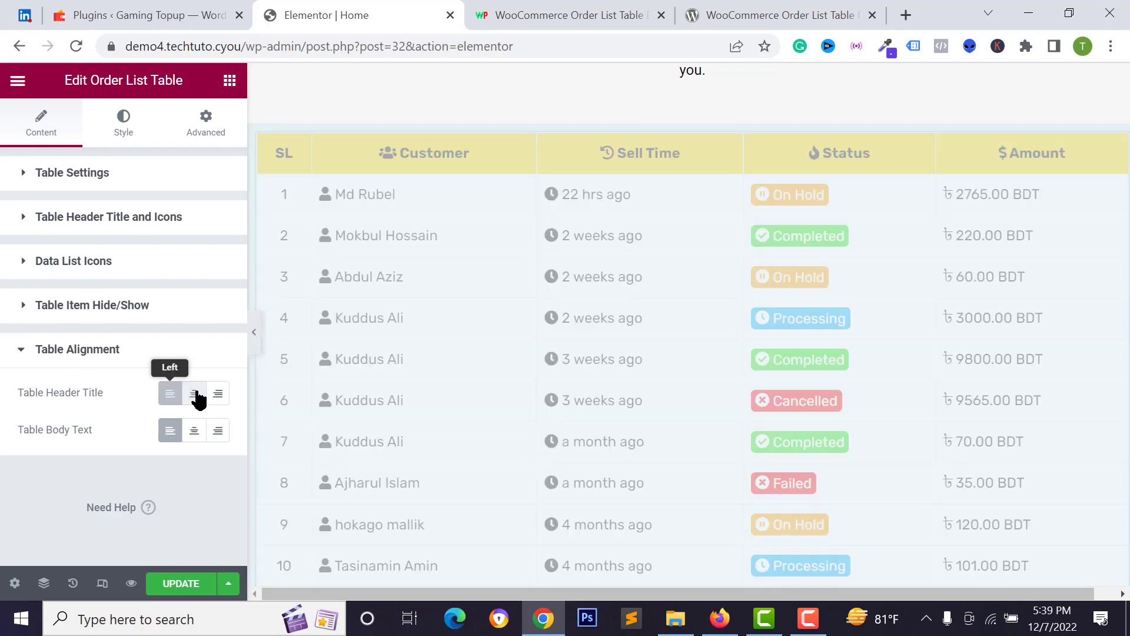
pyautogui.scroll(-3, 556, 354)
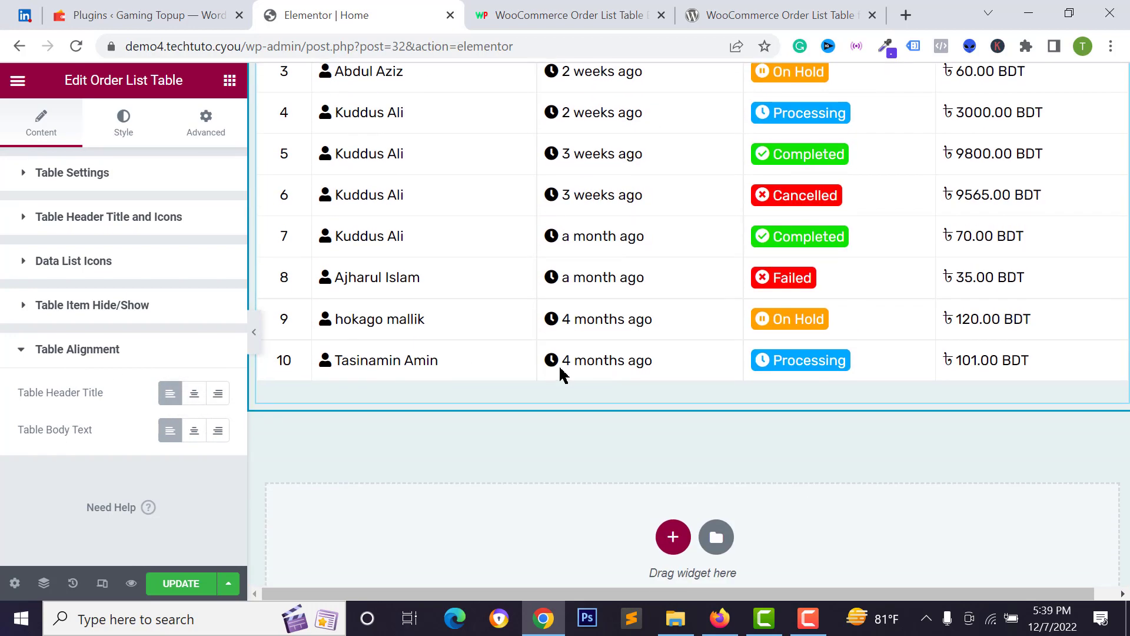
pyautogui.scroll(5, 560, 371)
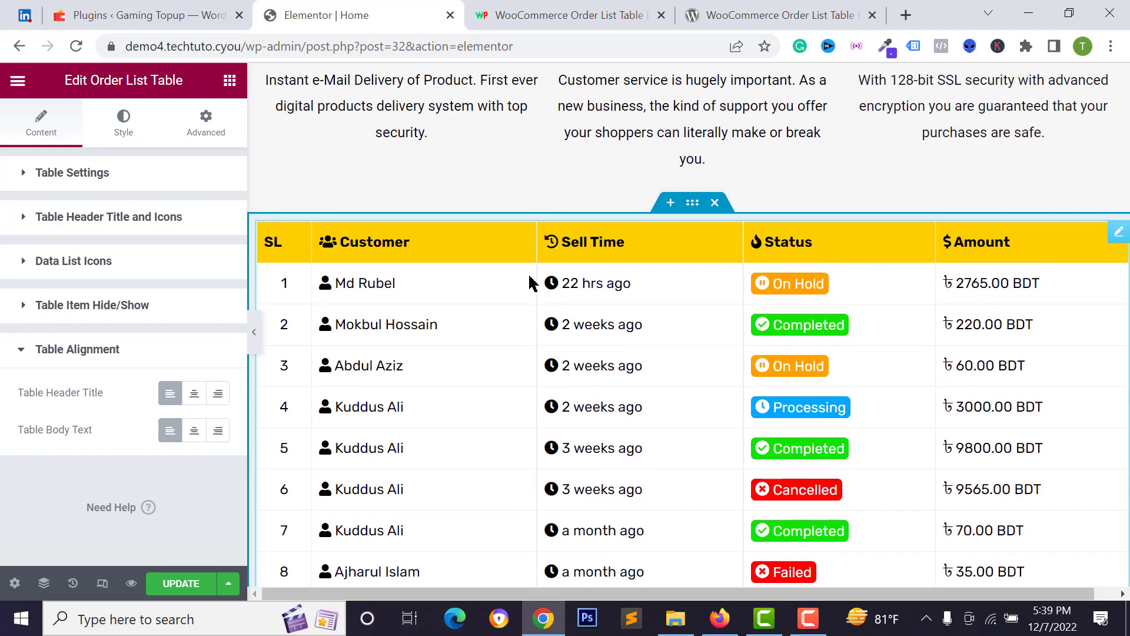
pyautogui.scroll(6, 530, 282)
pyautogui.scroll(-6, 506, 318)
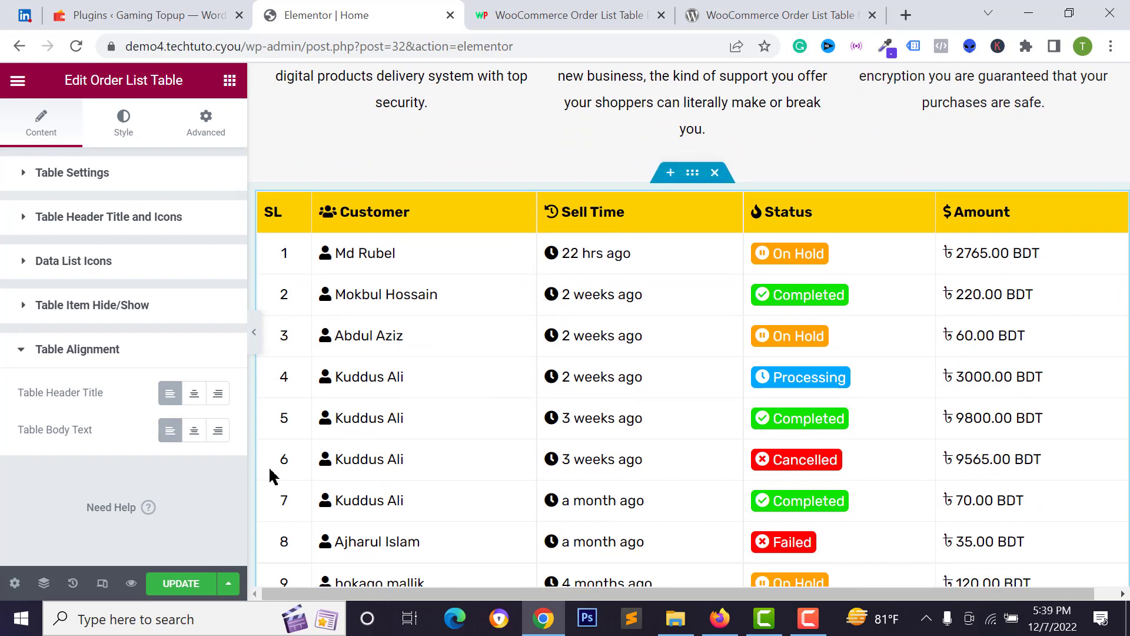
pyautogui.scroll(-2, 406, 470)
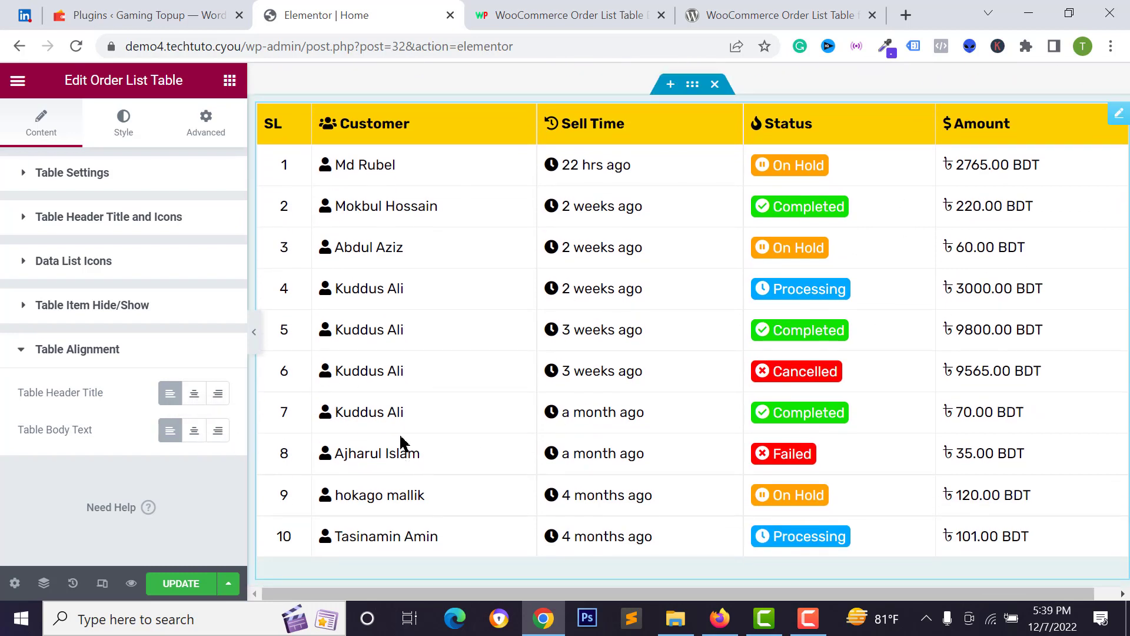
# Step: Try center alignment for the Table Body Text, then set it back to left
pyautogui.click(193, 431)
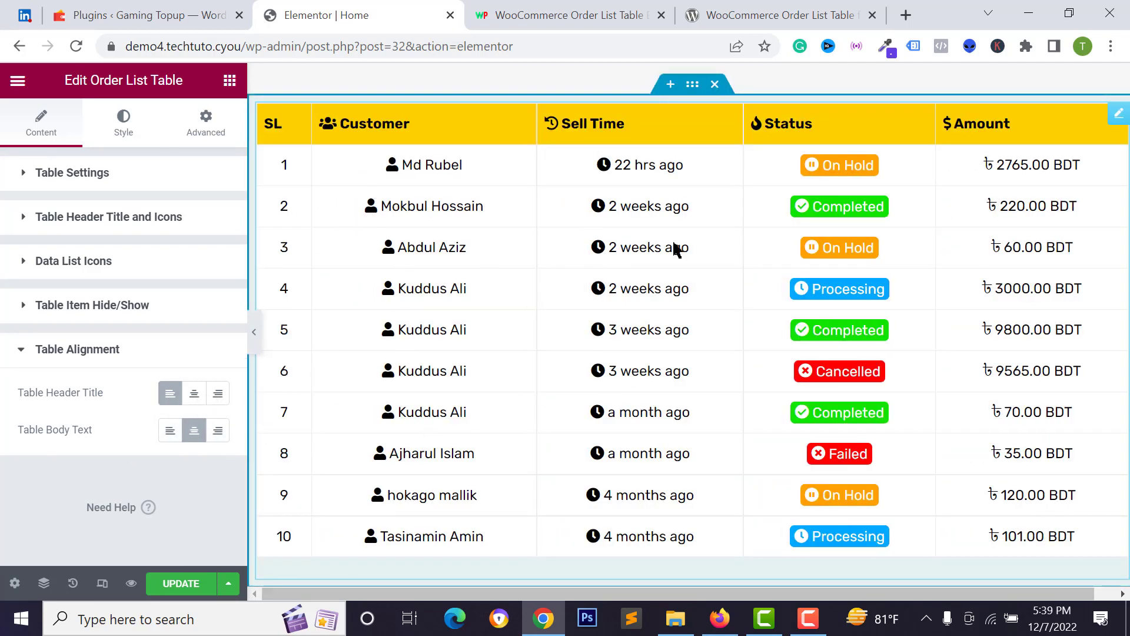
pyautogui.click(170, 430)
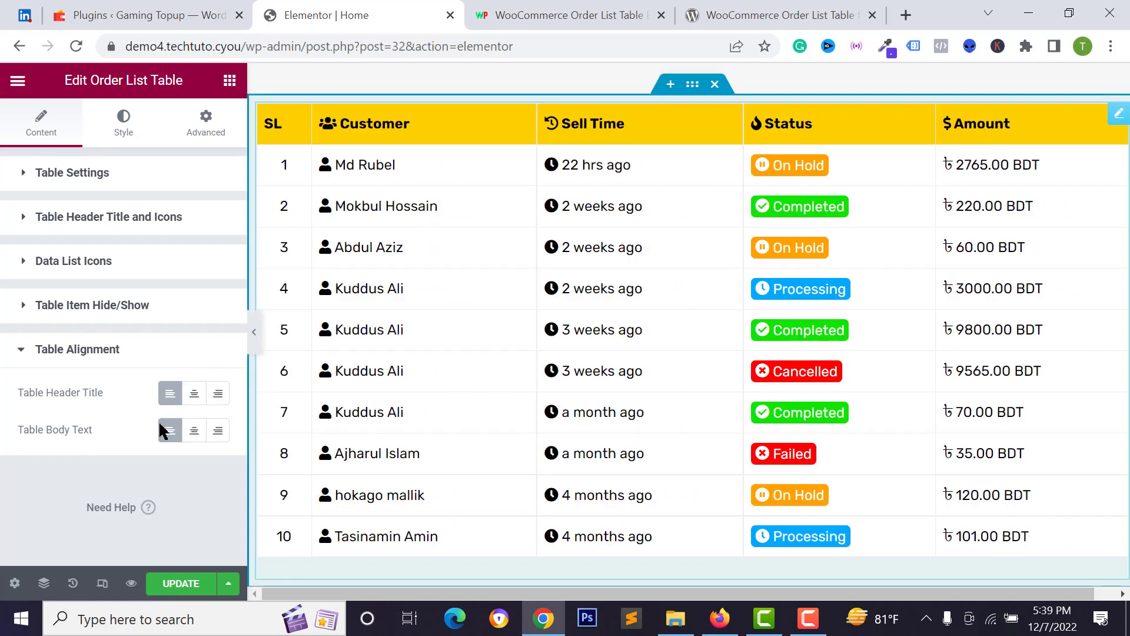
# Step: Remove Failed, Cancelled and Processing from the order statuses selected in the Table Settings
pyautogui.click(52, 173)
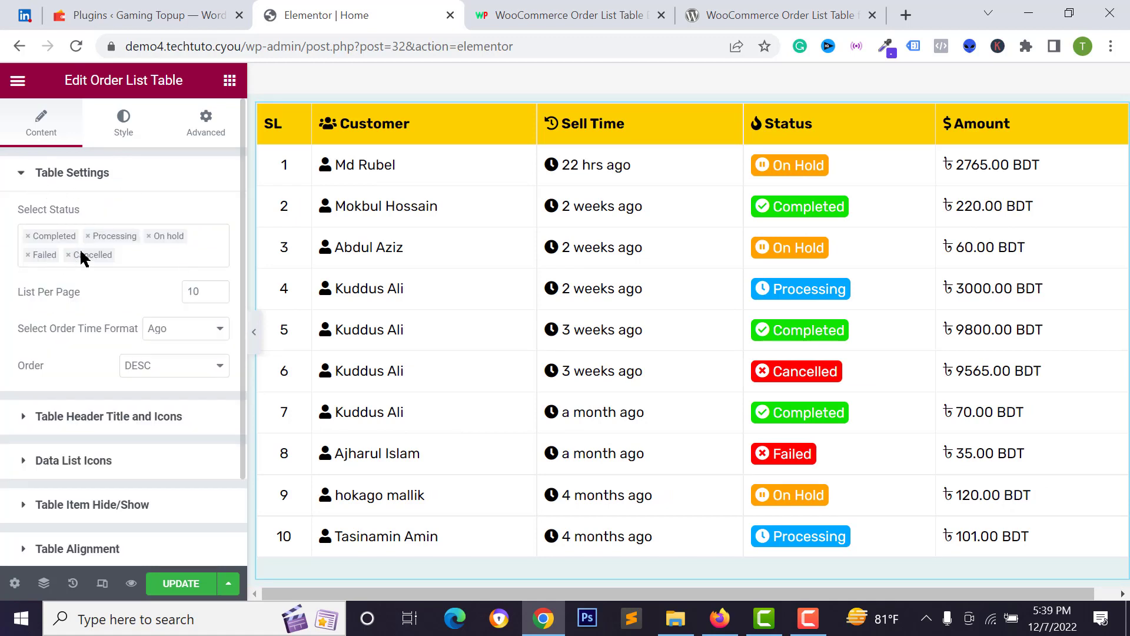
pyautogui.click(28, 254)
pyautogui.click(29, 256)
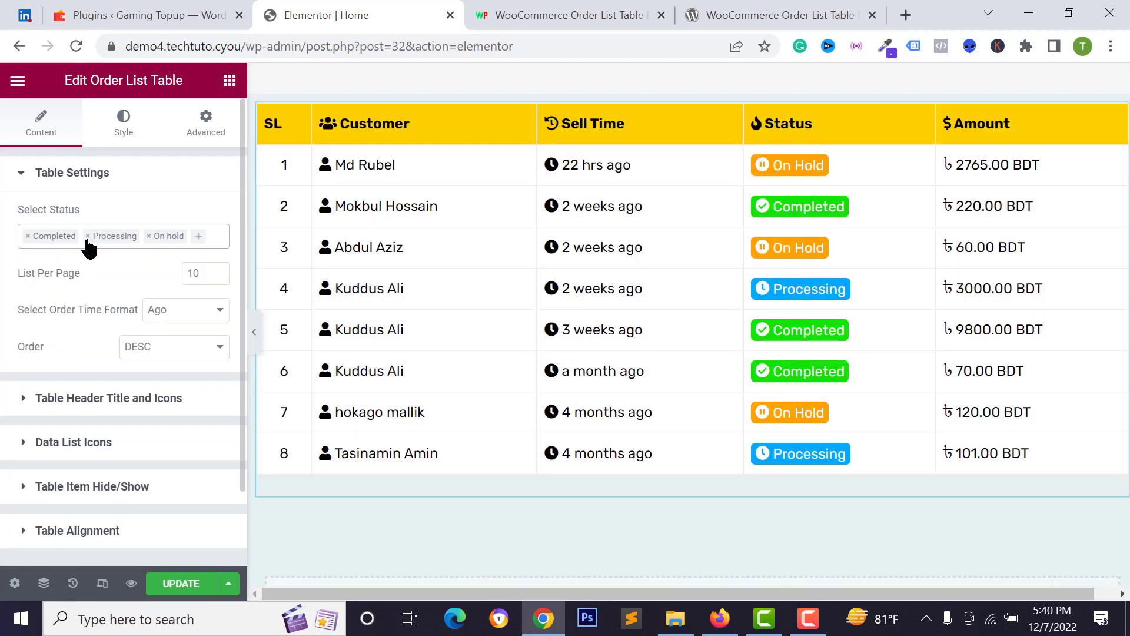
pyautogui.click(88, 236)
# Step: Open the WooCommerce Orders list in the site admin and review the dates and statuses of the listed orders
pyautogui.click(160, 8)
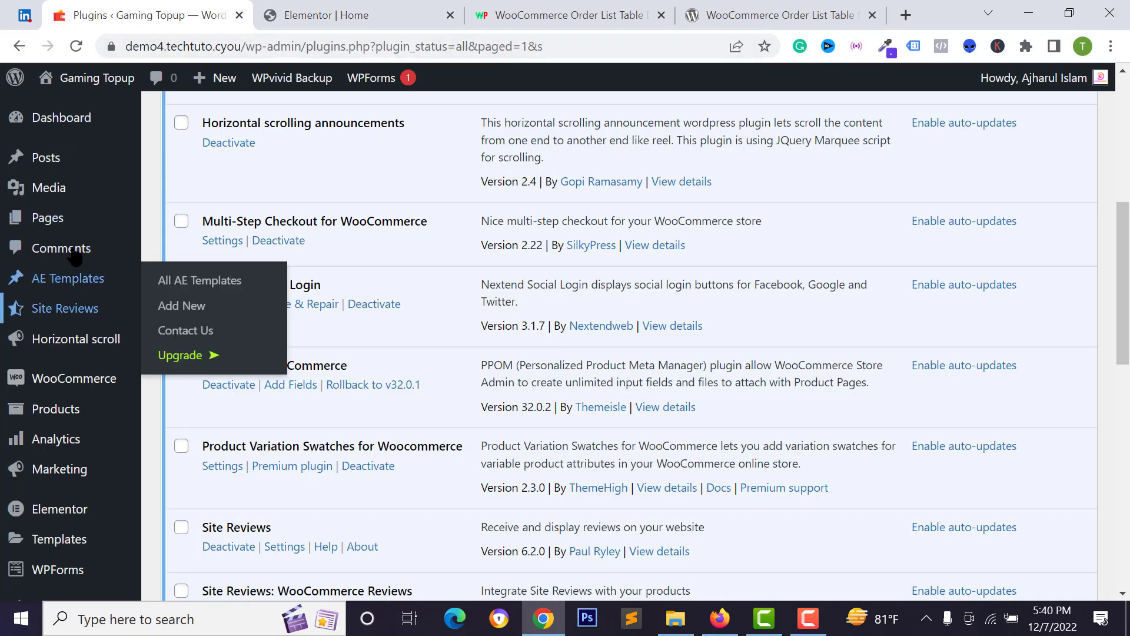
pyautogui.scroll(1, 106, 380)
pyautogui.scroll(-3, 63, 476)
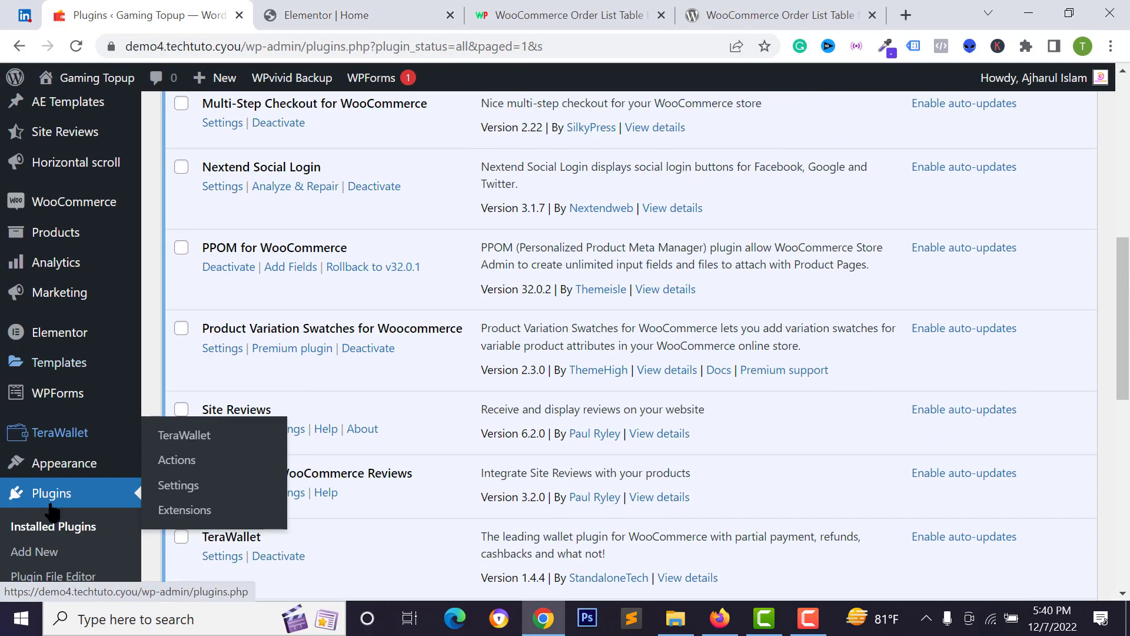
pyautogui.scroll(3, 76, 377)
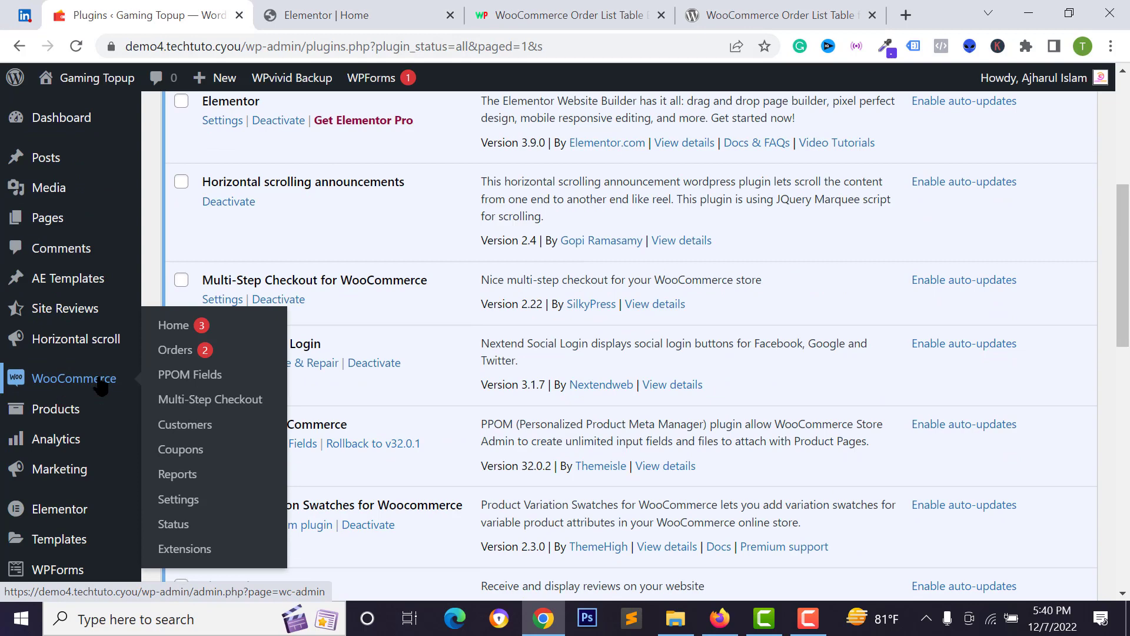
pyautogui.click(176, 351)
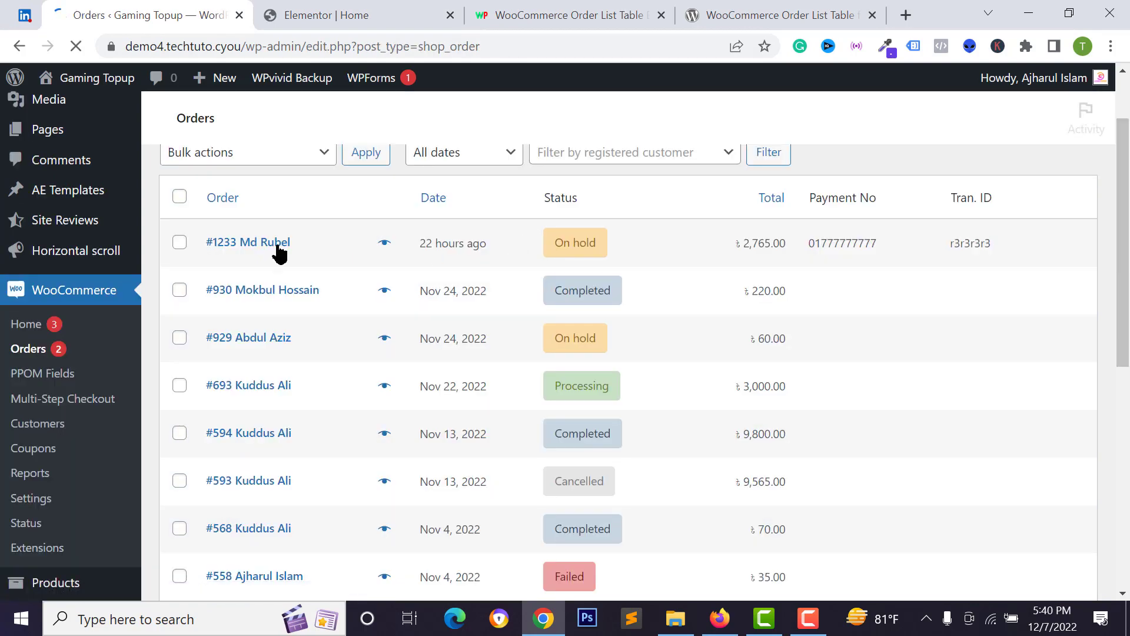
pyautogui.scroll(-1, 283, 288)
pyautogui.scroll(-3, 566, 354)
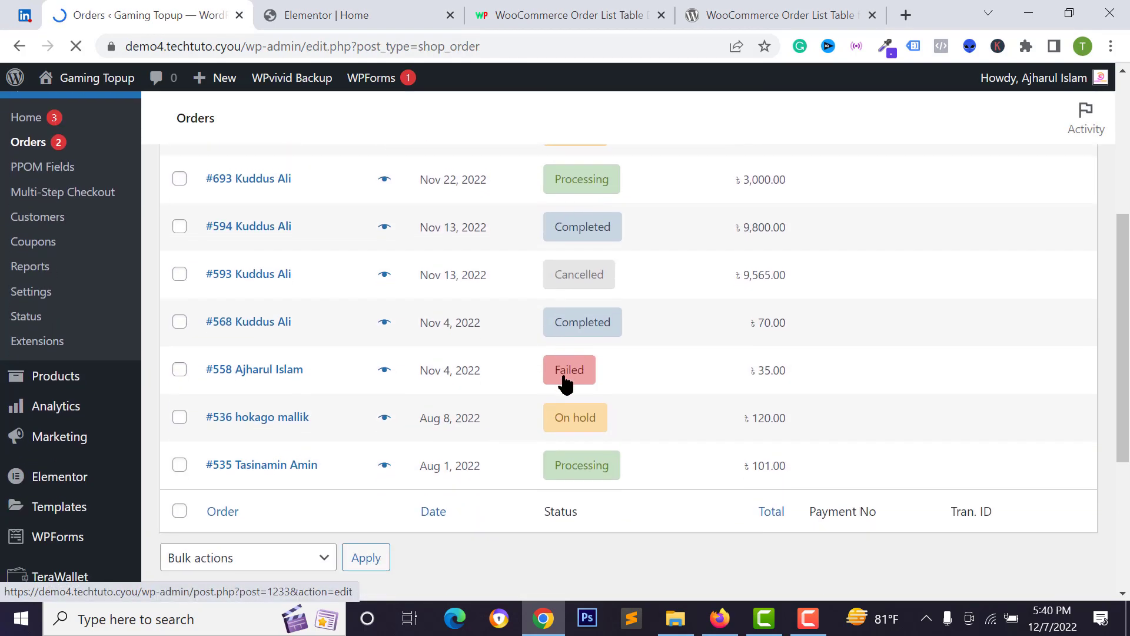
pyautogui.scroll(3, 571, 387)
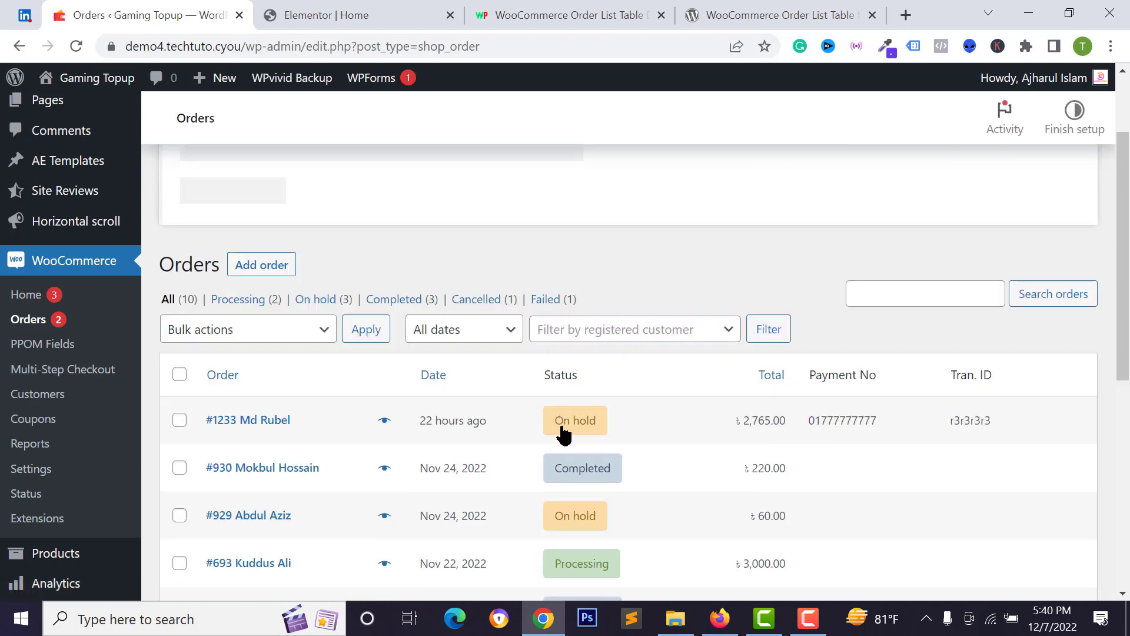
pyautogui.scroll(-3, 560, 427)
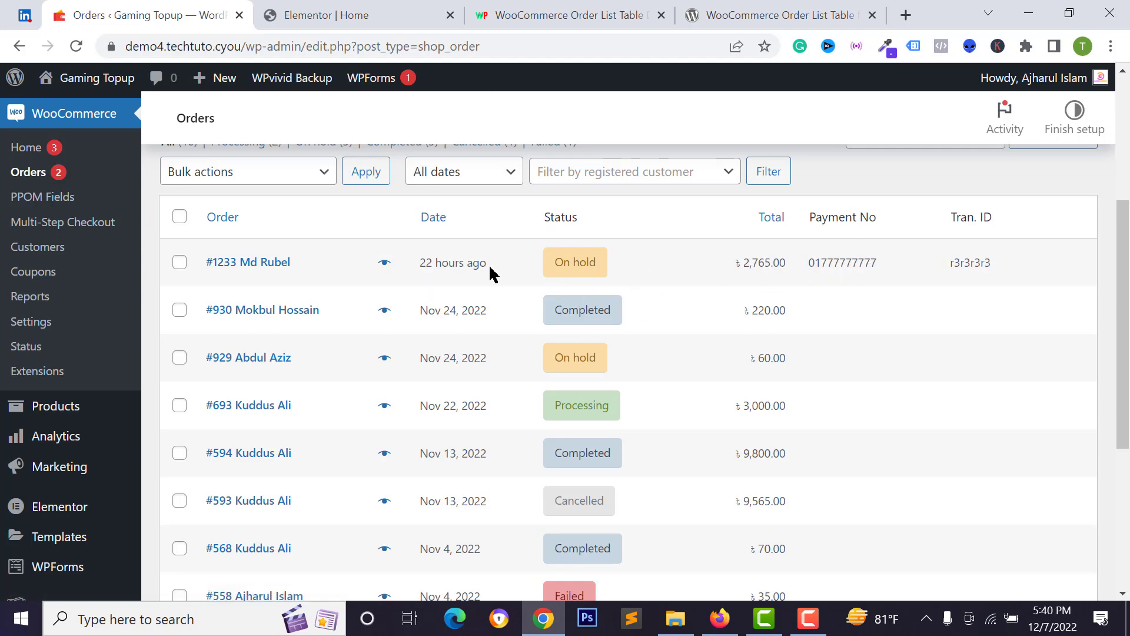
# Step: Compare the order table on the Home page with the customers and statuses in the WooCommerce Orders list
pyautogui.click(367, 23)
pyautogui.click(522, 13)
pyautogui.click(397, 11)
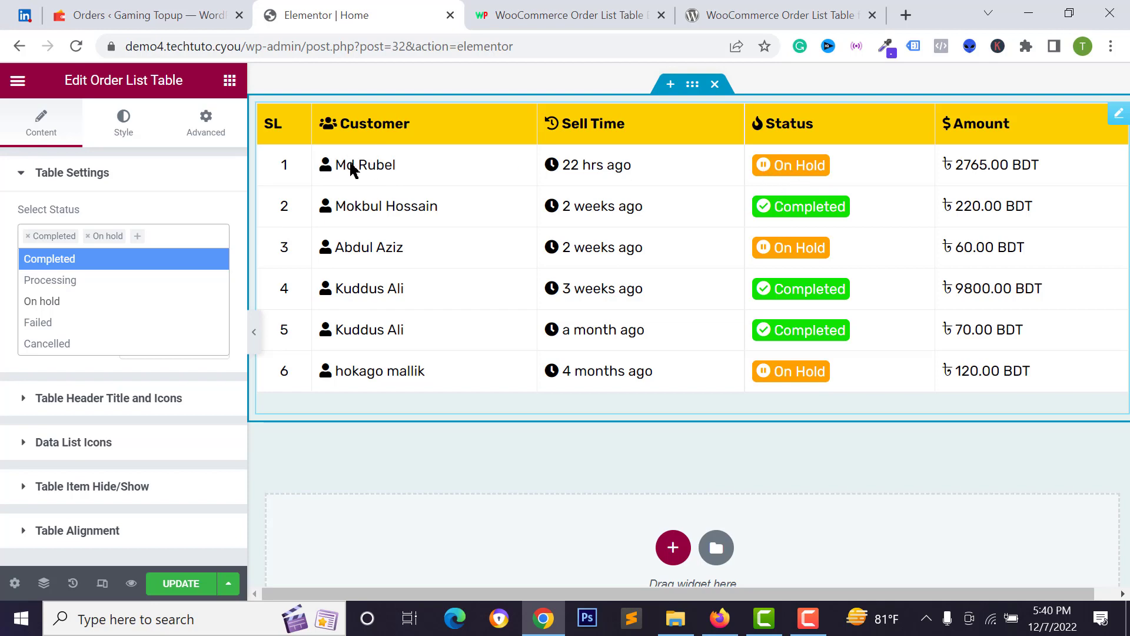
pyautogui.click(189, 11)
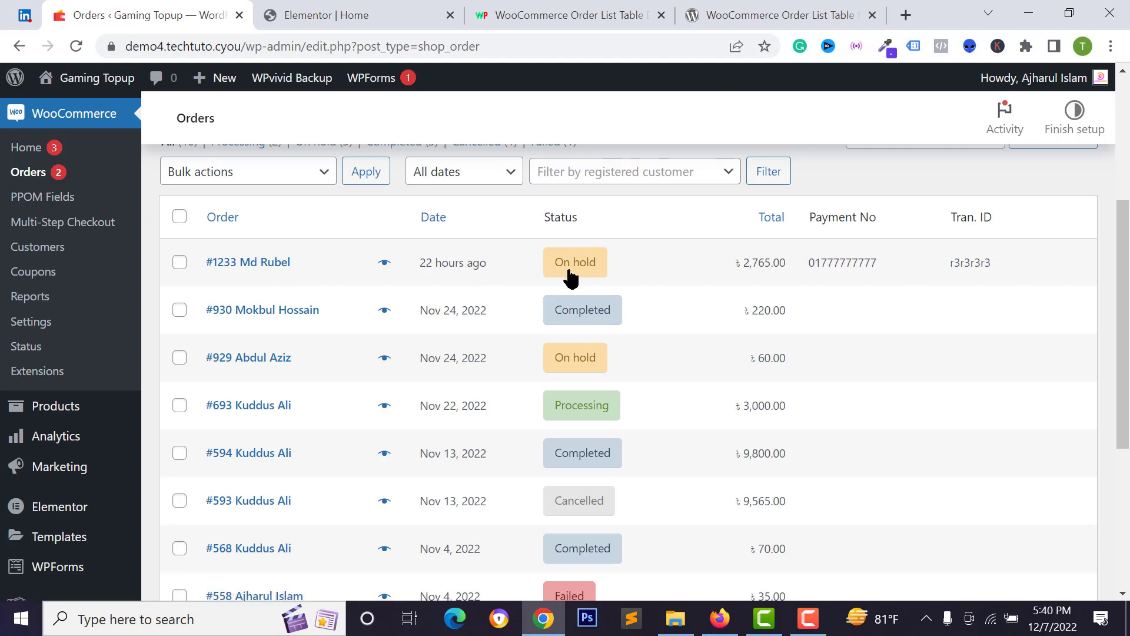
pyautogui.click(384, 13)
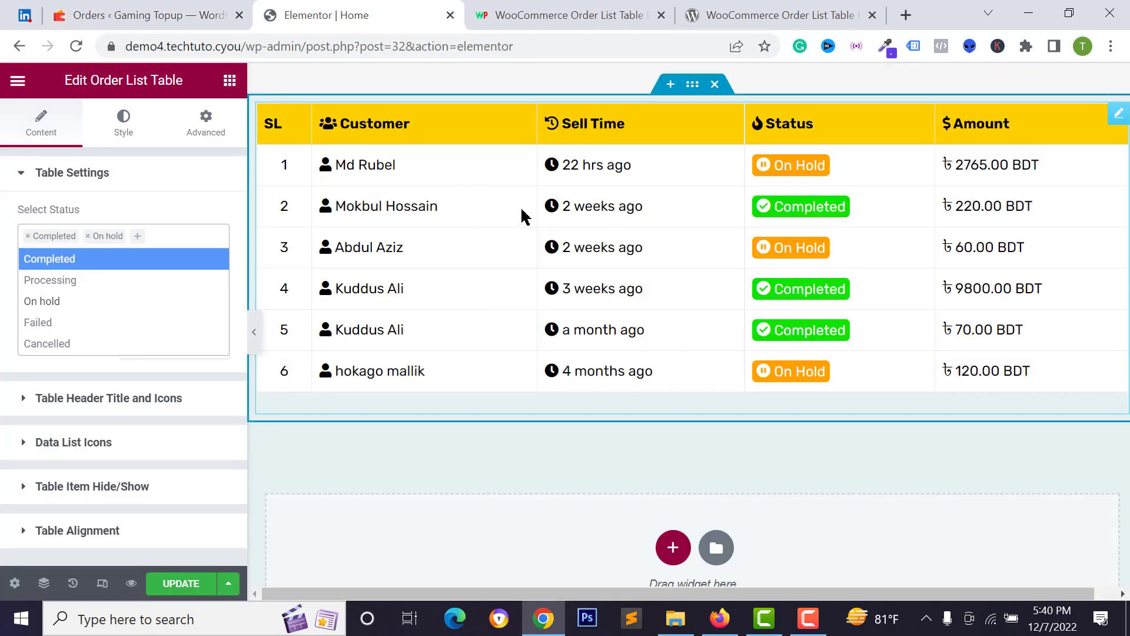
# Step: Rename the Customer column title to "Name" in the Table Header Title and Icons settings
pyautogui.click(180, 188)
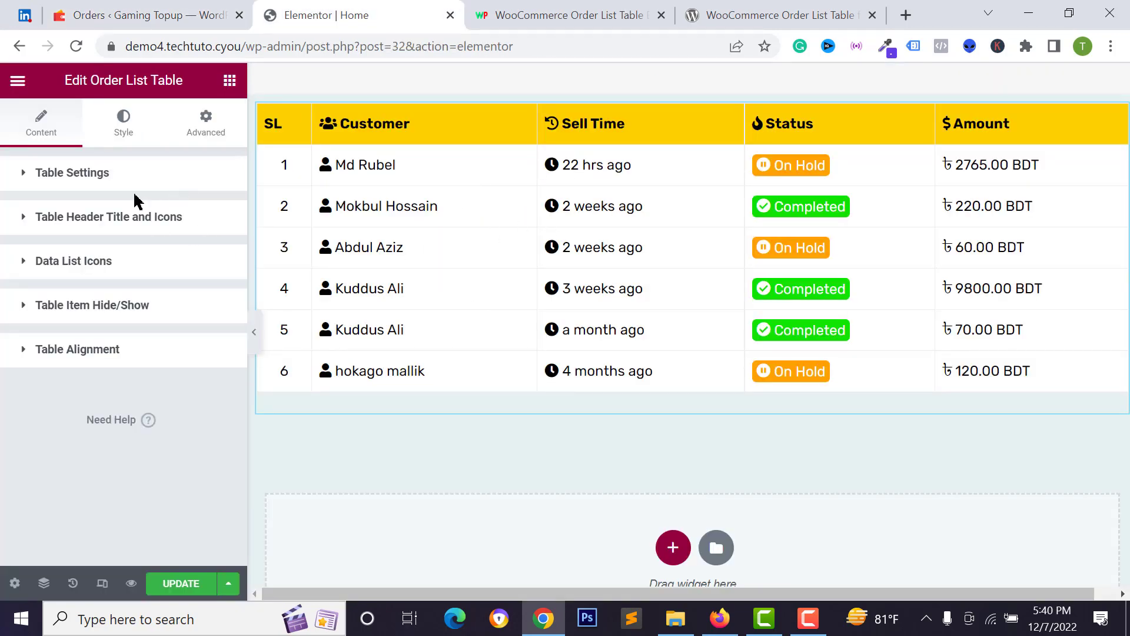
pyautogui.click(90, 227)
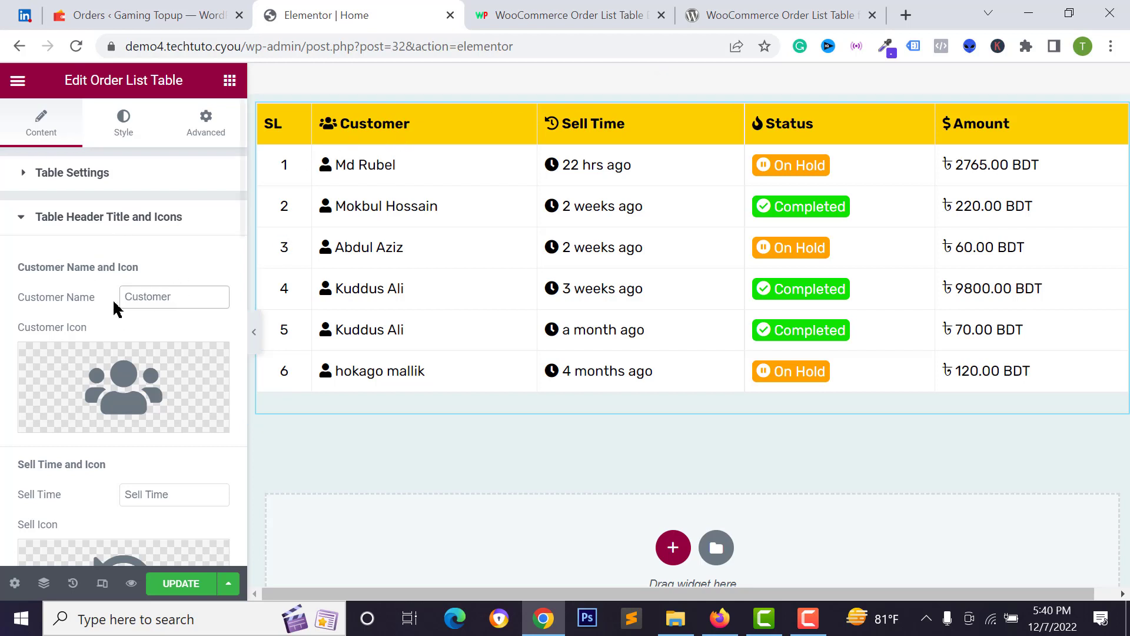
pyautogui.moveTo(184, 298); pyautogui.dragTo(106, 312)
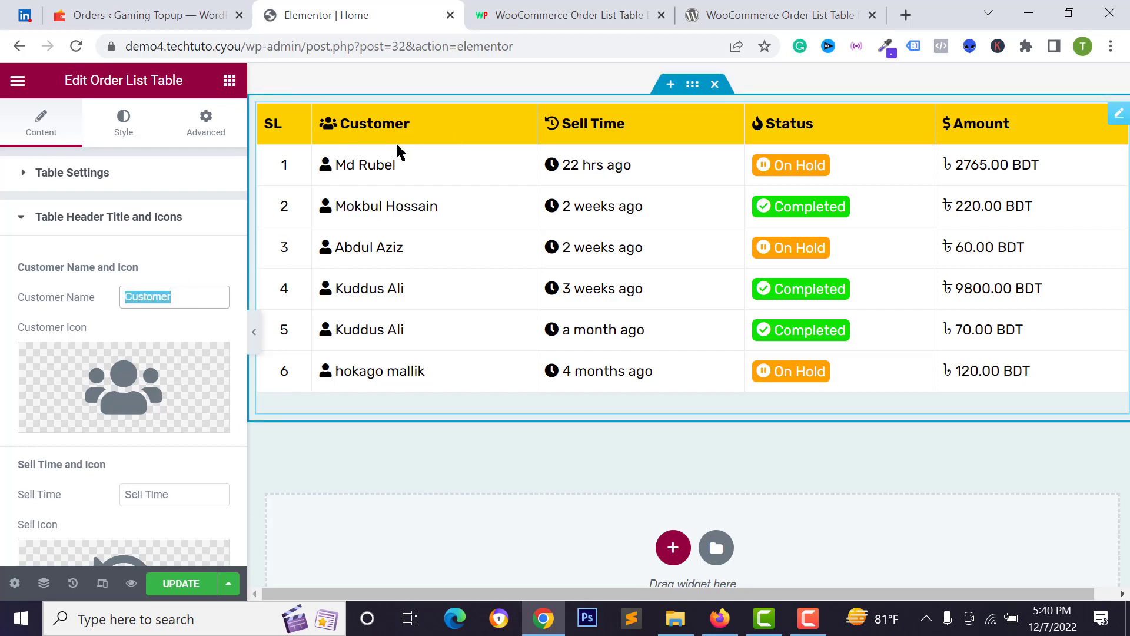
pyautogui.write('Nmee')
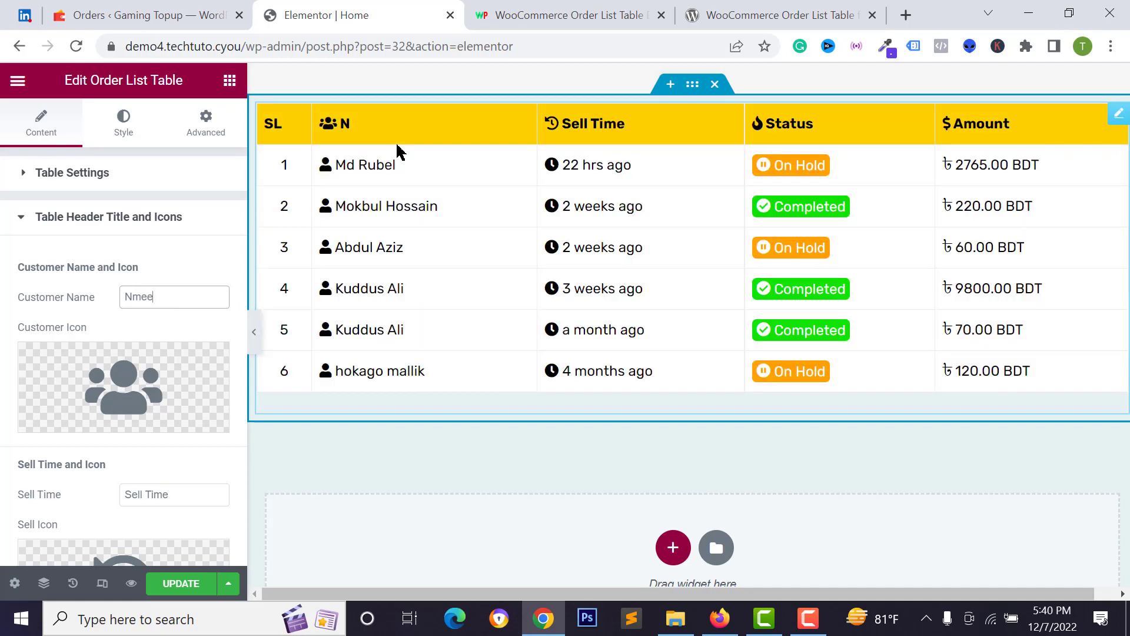
pyautogui.press('BackSpace')
pyautogui.write('ame')
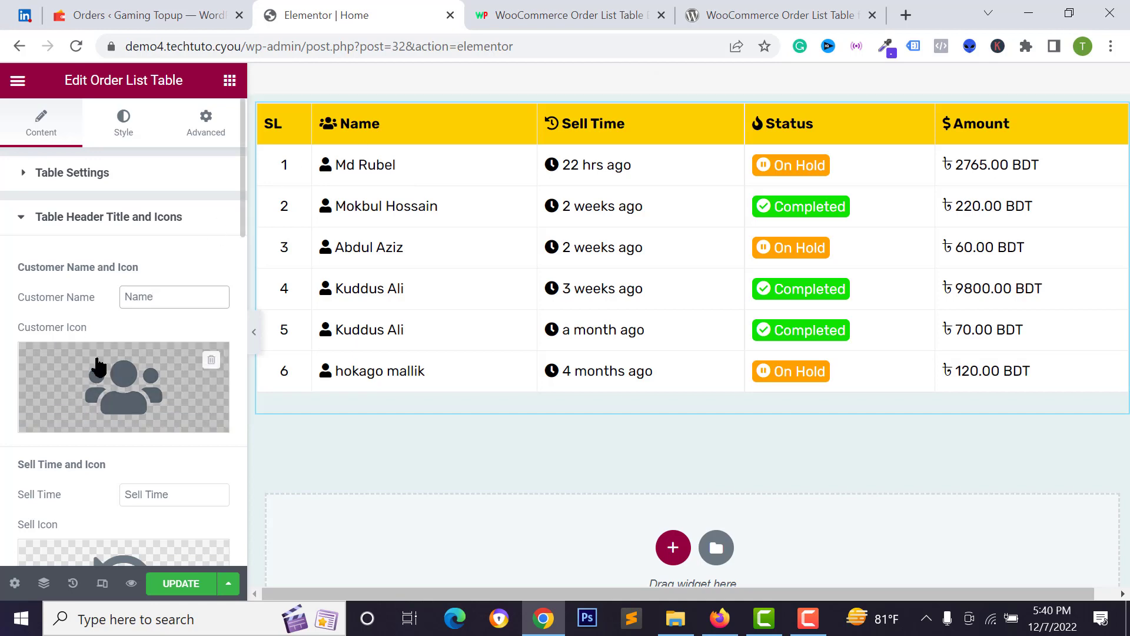
# Step: Replace the customer column's header icon with the User tie icon from the Icon Library
pyautogui.click(100, 370)
pyautogui.click(704, 250)
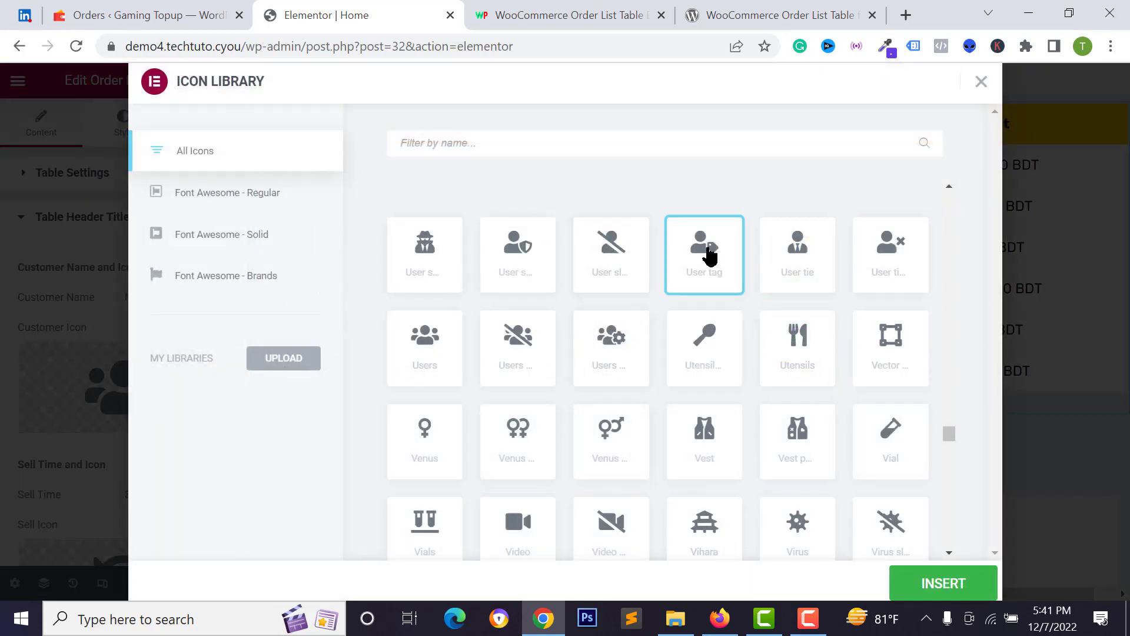
pyautogui.click(789, 254)
pyautogui.click(943, 583)
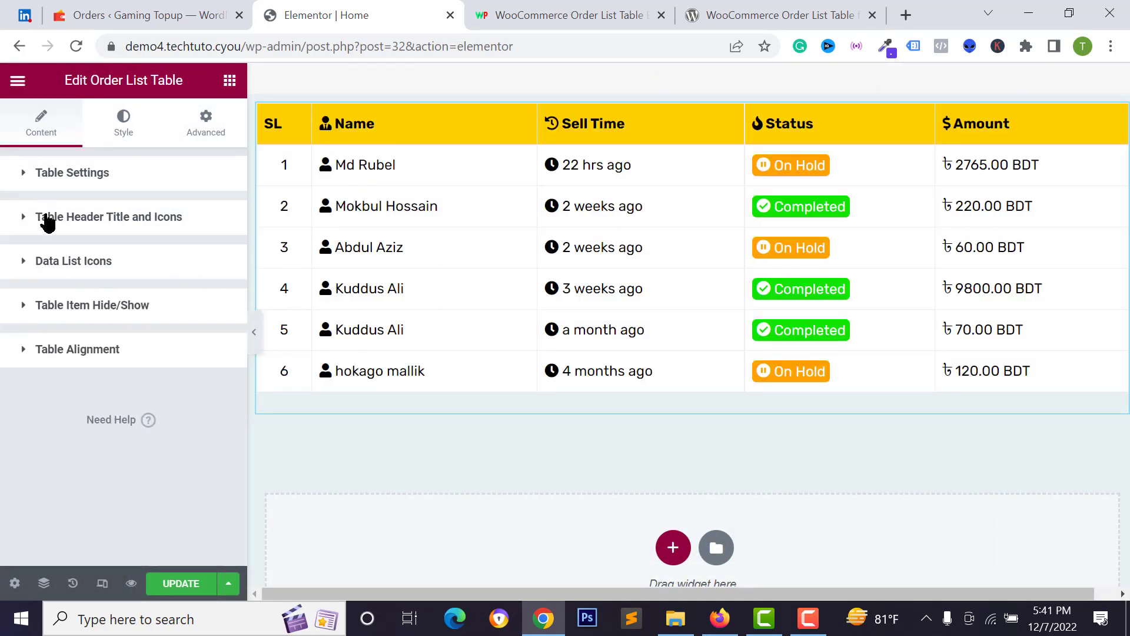
# Step: Set the Sell Icon in the Data List Icons settings to the outlined Bell icon
pyautogui.click(74, 262)
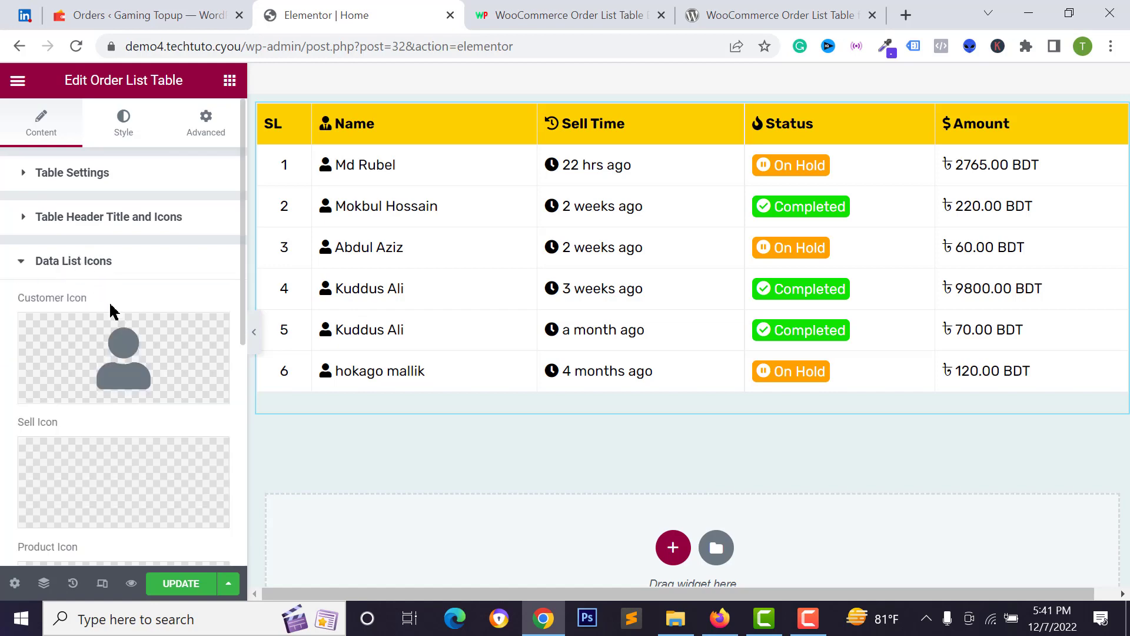
pyautogui.scroll(-2, 112, 311)
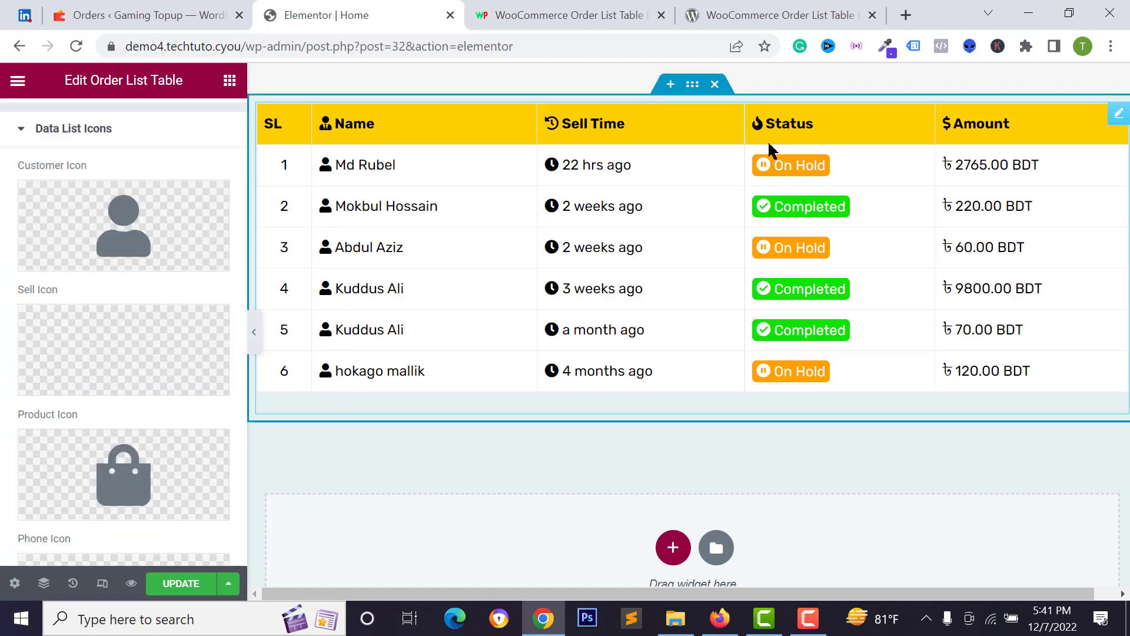
pyautogui.moveTo(138, 371)
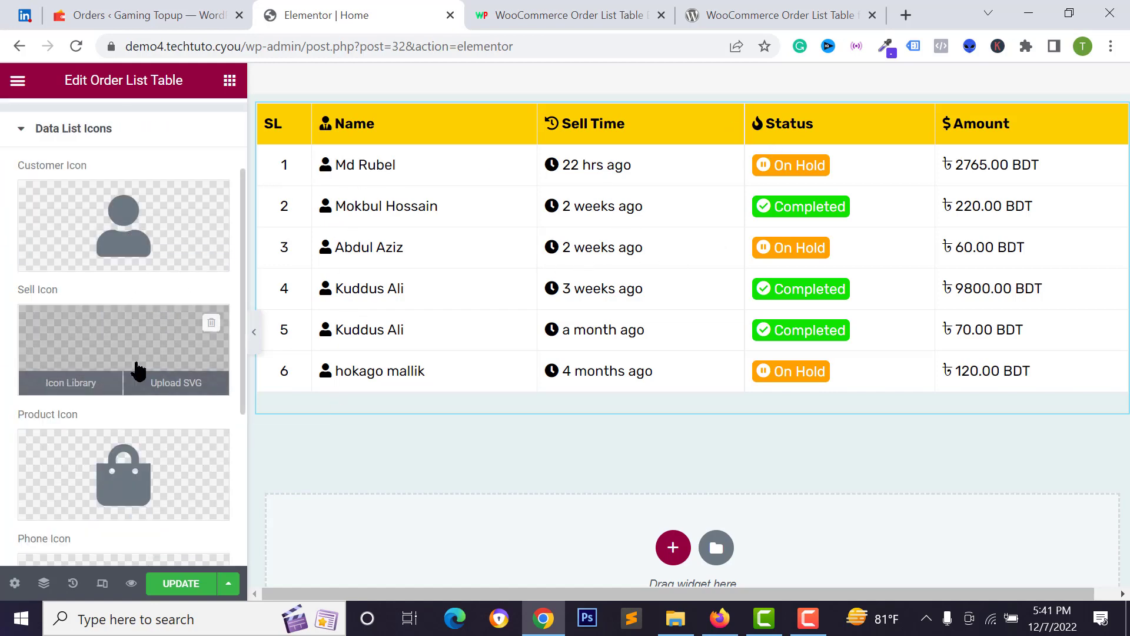
pyautogui.click(112, 341)
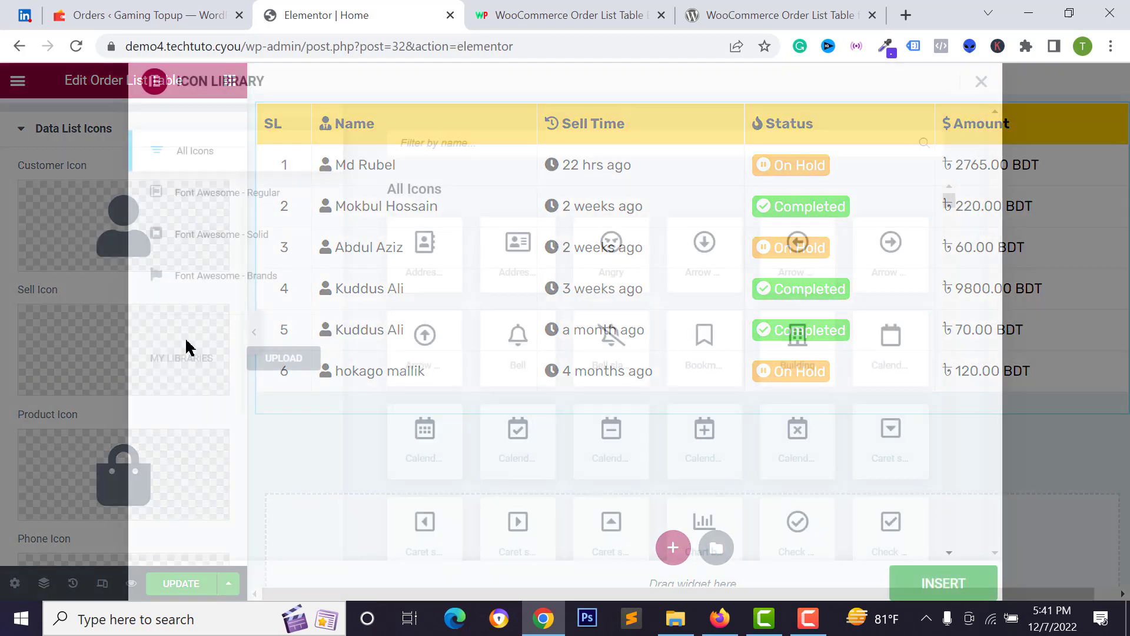
pyautogui.click(515, 345)
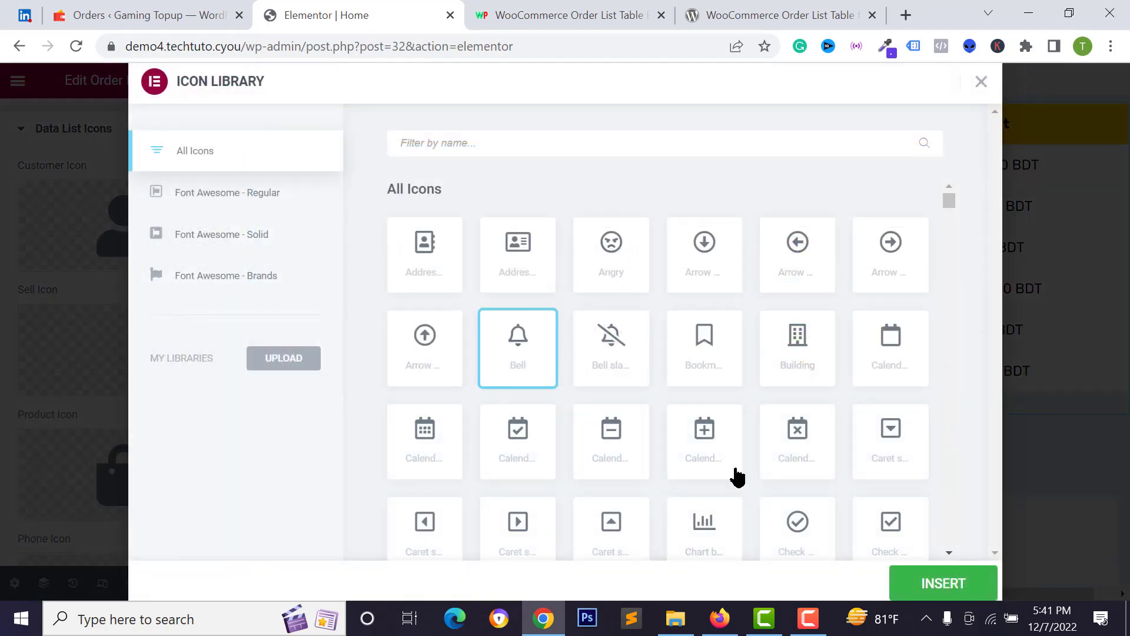
pyautogui.click(931, 575)
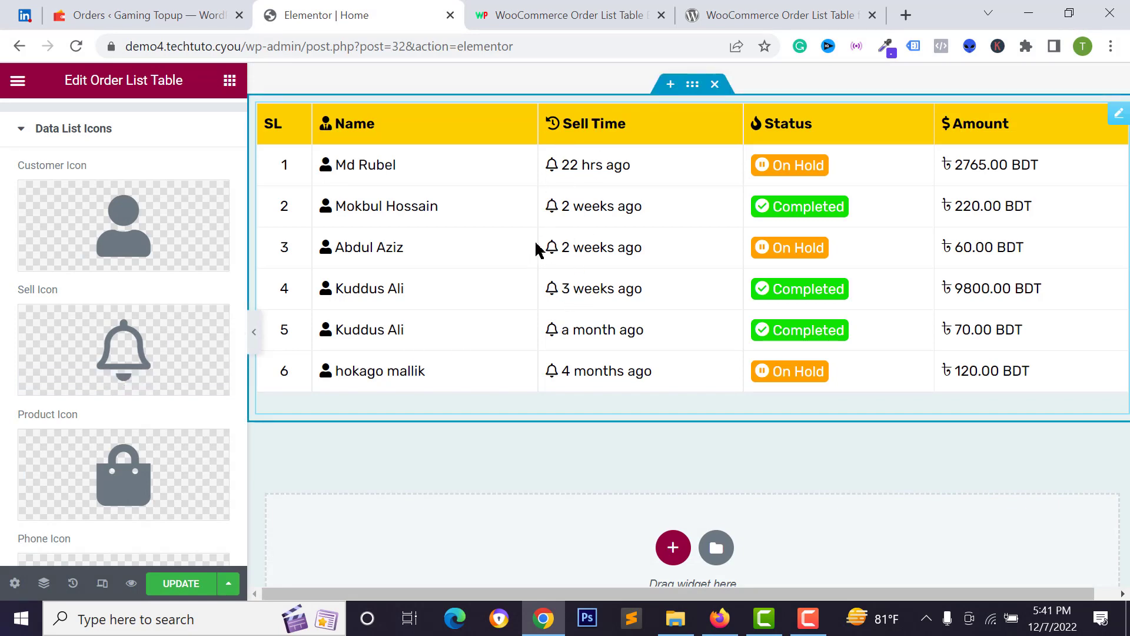
# Step: Review the column options under Table Item Hide/Show, leaving them as they are
pyautogui.scroll(-5, 76, 404)
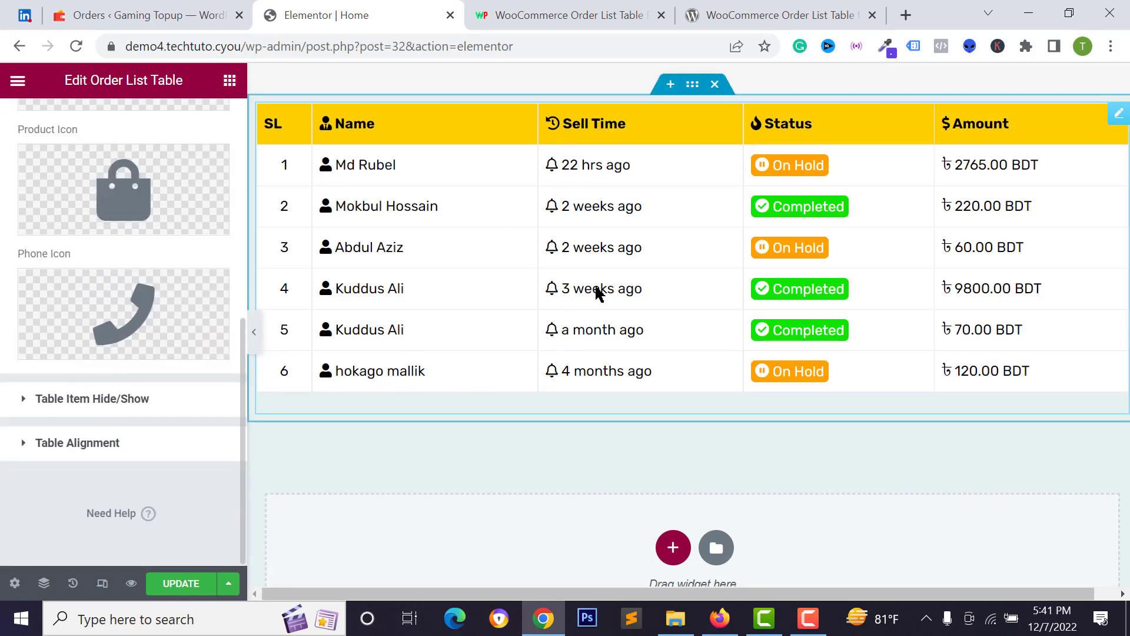
pyautogui.click(76, 411)
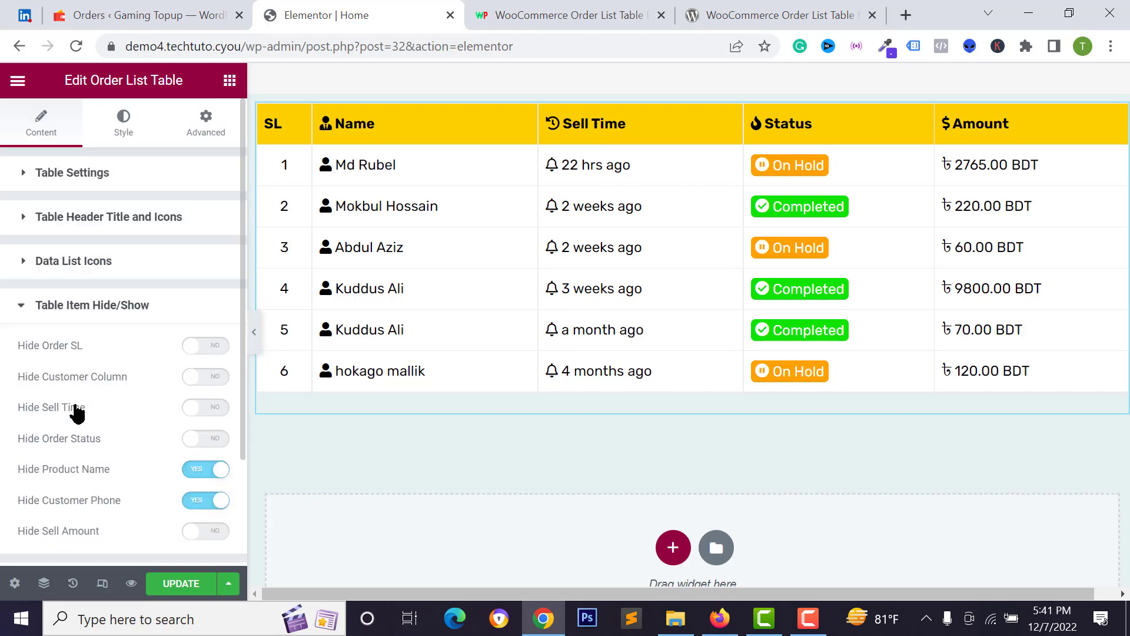
pyautogui.click(90, 306)
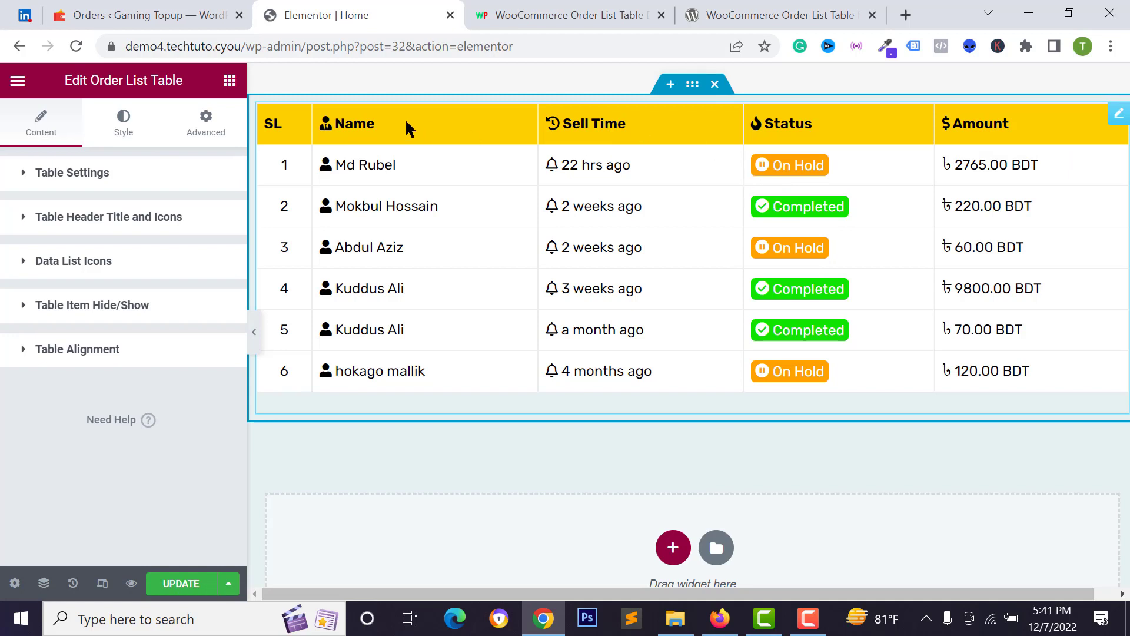
# Step: Set the Table Header Title Color to white (#FFFFFF) in the widget's style settings
pyautogui.click(122, 126)
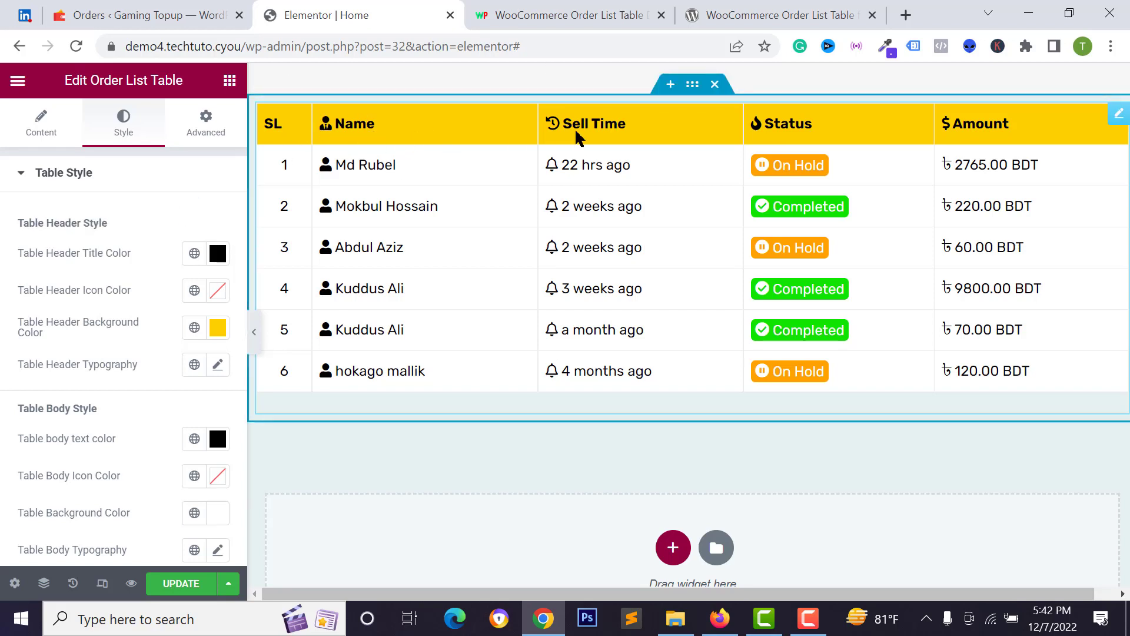
pyautogui.click(218, 253)
pyautogui.moveTo(159, 344); pyautogui.dragTo(118, 301)
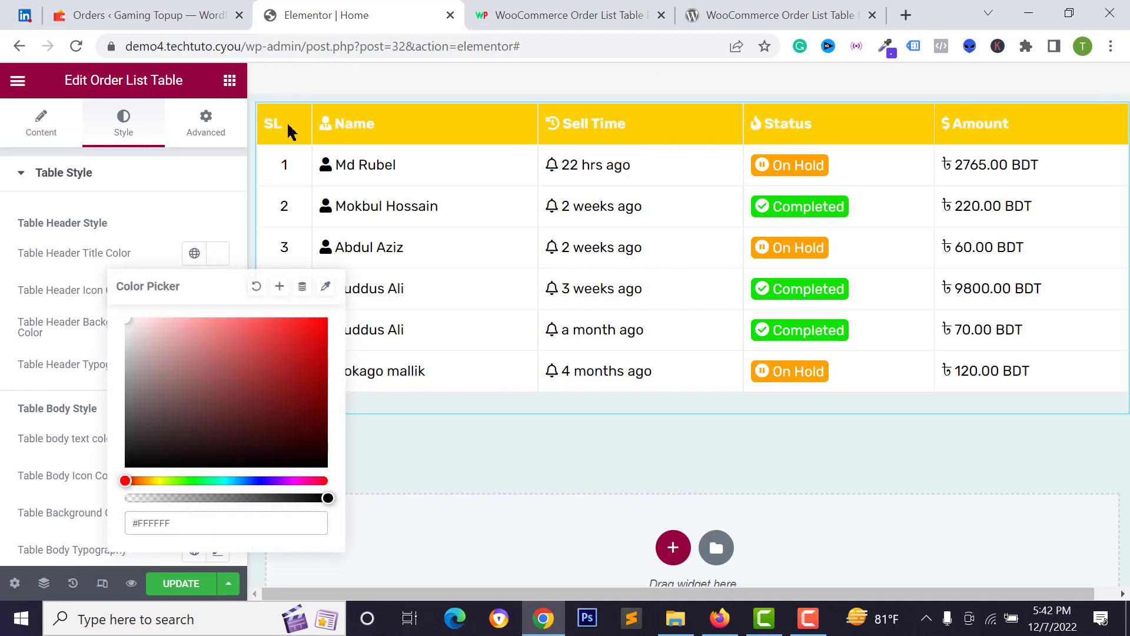
pyautogui.click(189, 225)
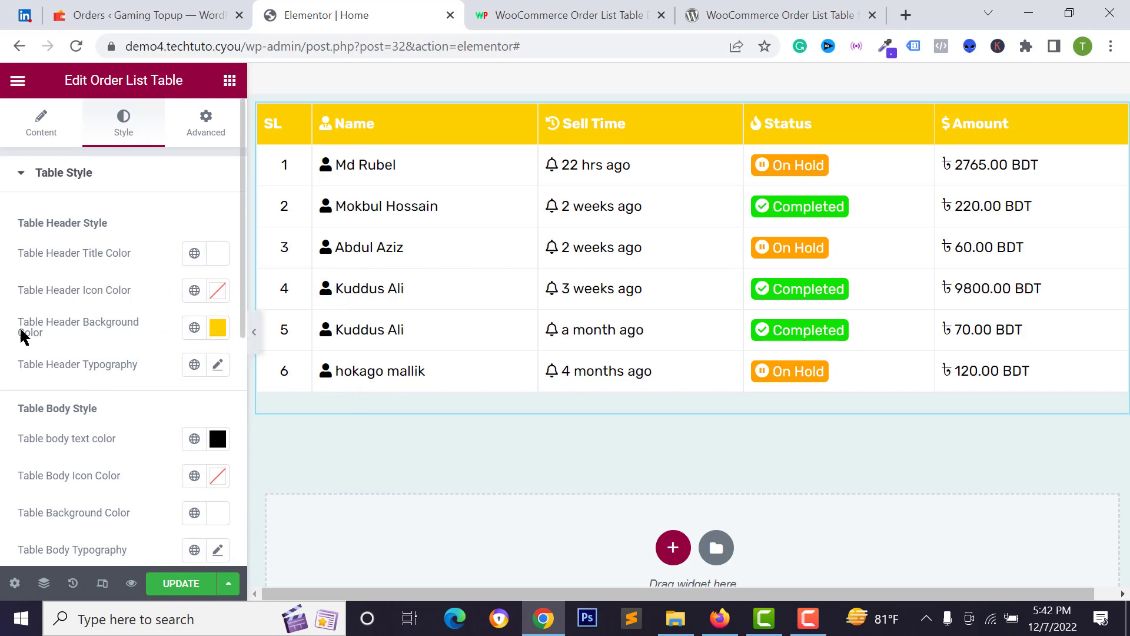
# Step: Set the Table Header Background Color to the dark purple #38059F
pyautogui.click(219, 329)
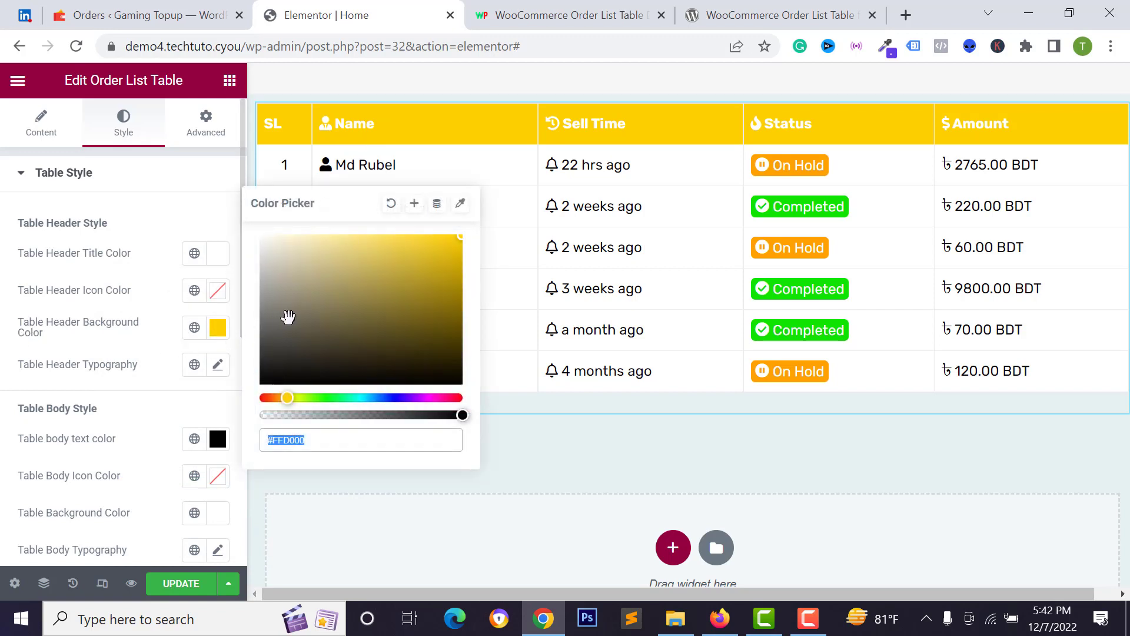
pyautogui.moveTo(285, 318); pyautogui.dragTo(285, 353)
pyautogui.click(406, 398)
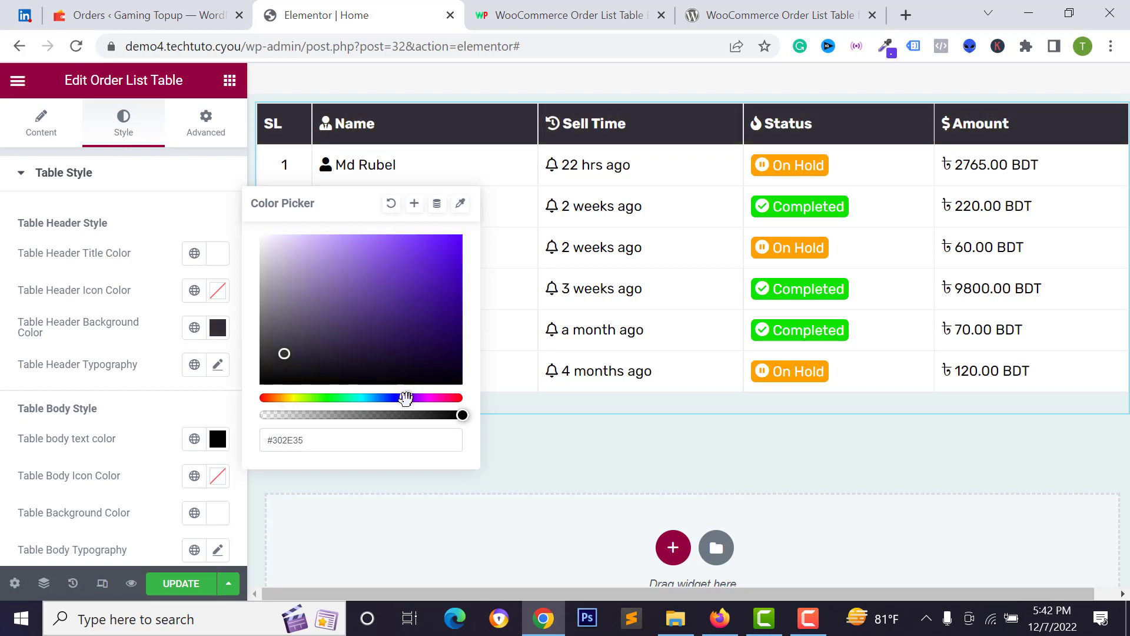
pyautogui.click(458, 293)
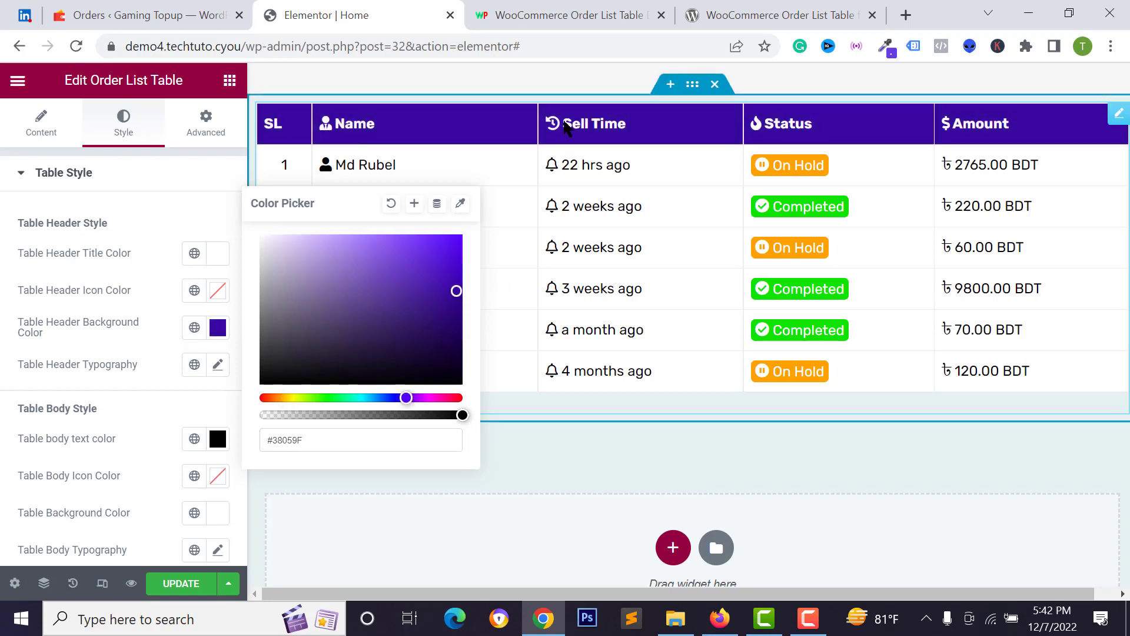
pyautogui.click(104, 384)
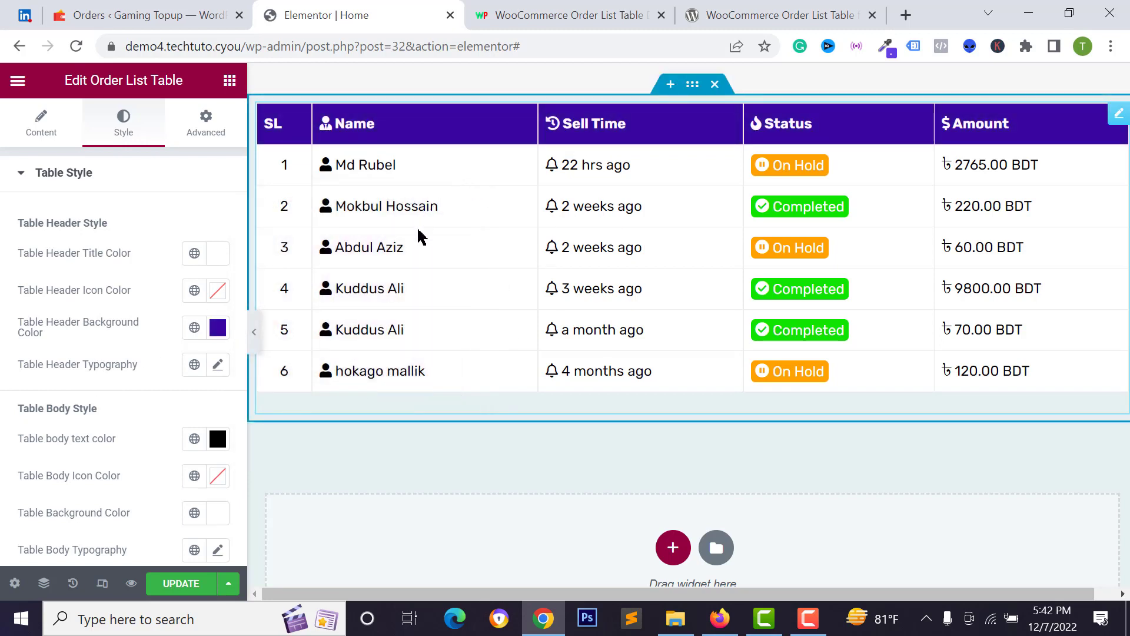
# Step: Set the Table Header Typography font family to Aguafina Script
pyautogui.scroll(-1, 417, 234)
pyautogui.scroll(-1, 195, 395)
pyautogui.scroll(-2, 195, 399)
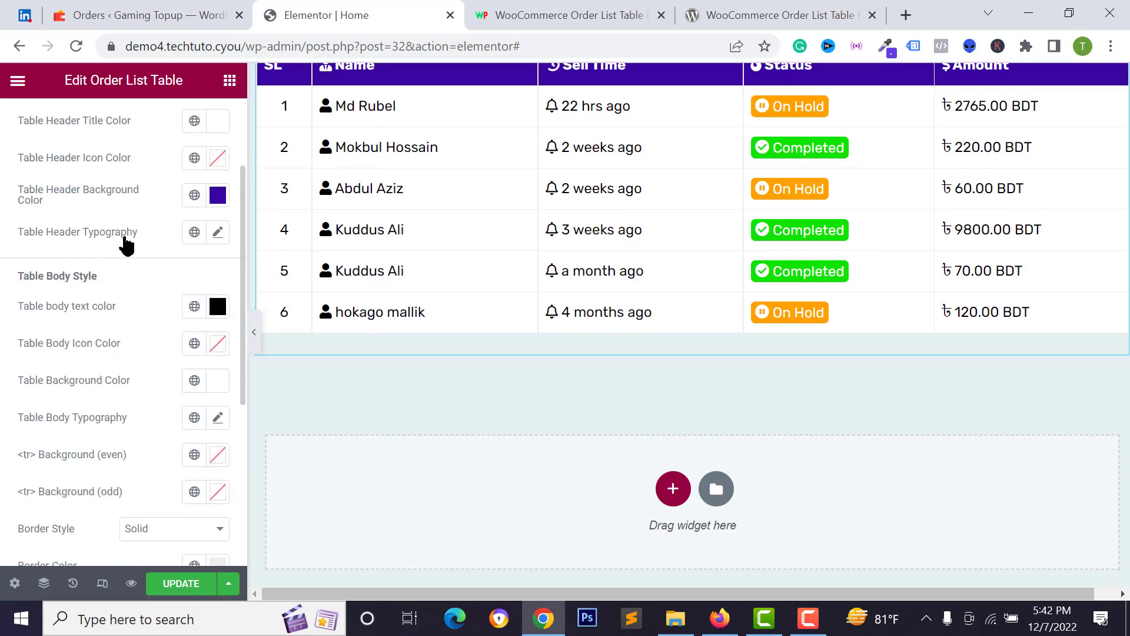
pyautogui.click(218, 232)
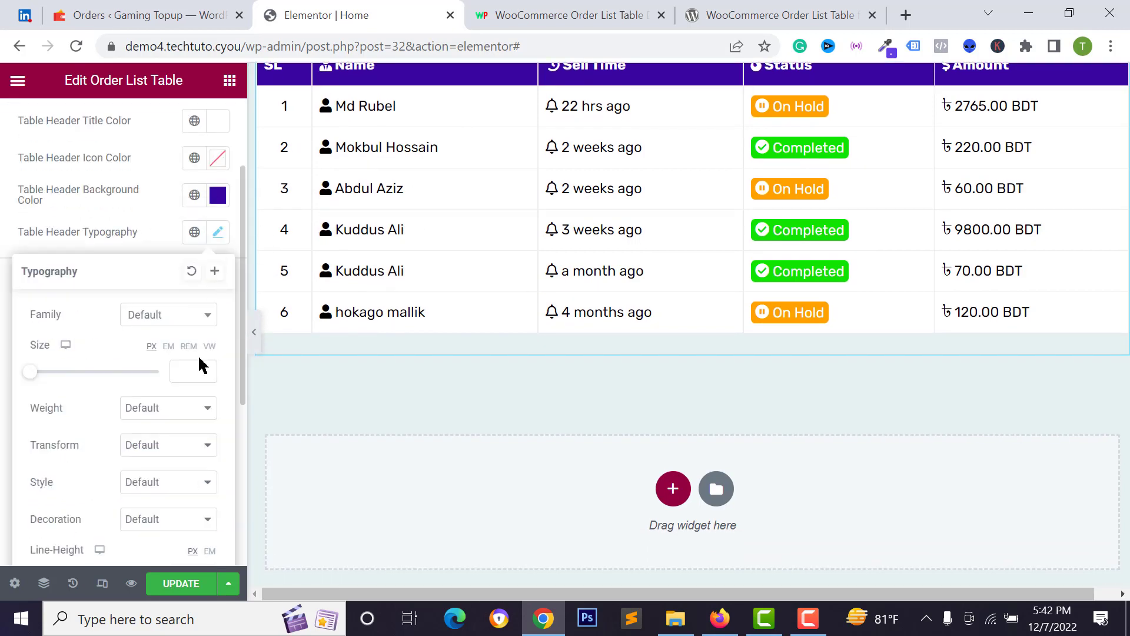
pyautogui.click(161, 323)
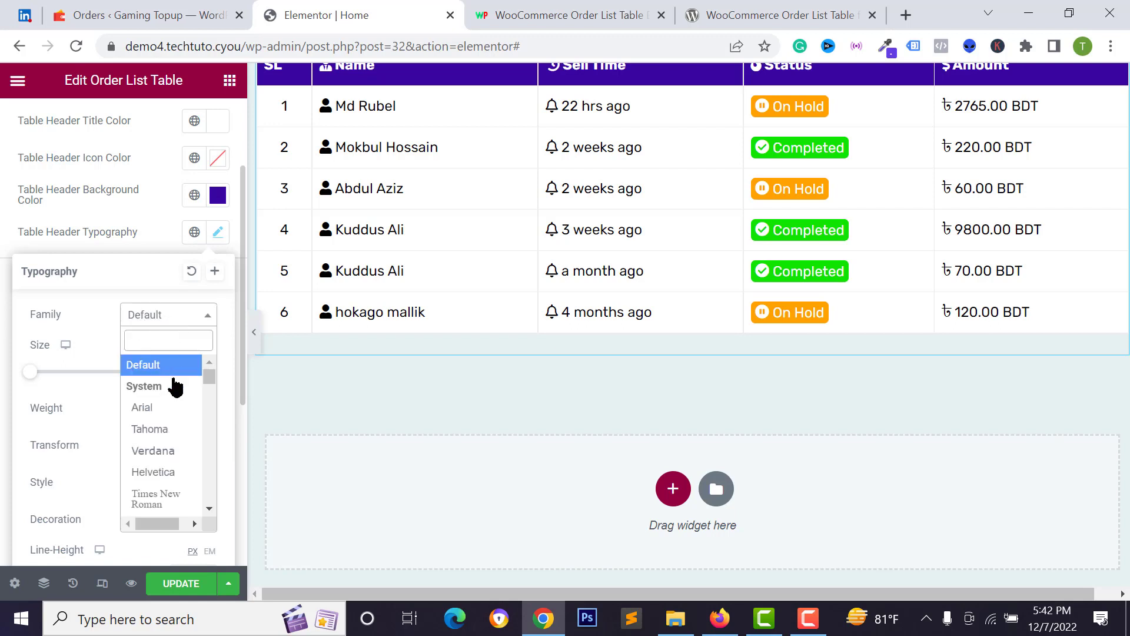
pyautogui.scroll(-5, 170, 438)
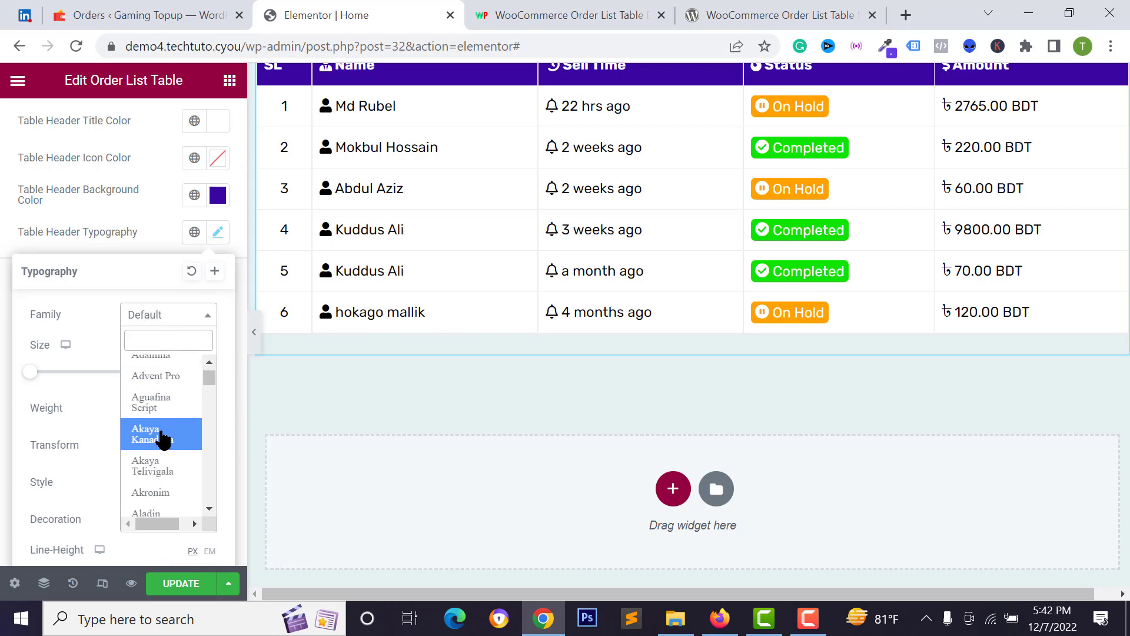
pyautogui.click(162, 415)
pyautogui.scroll(3, 383, 348)
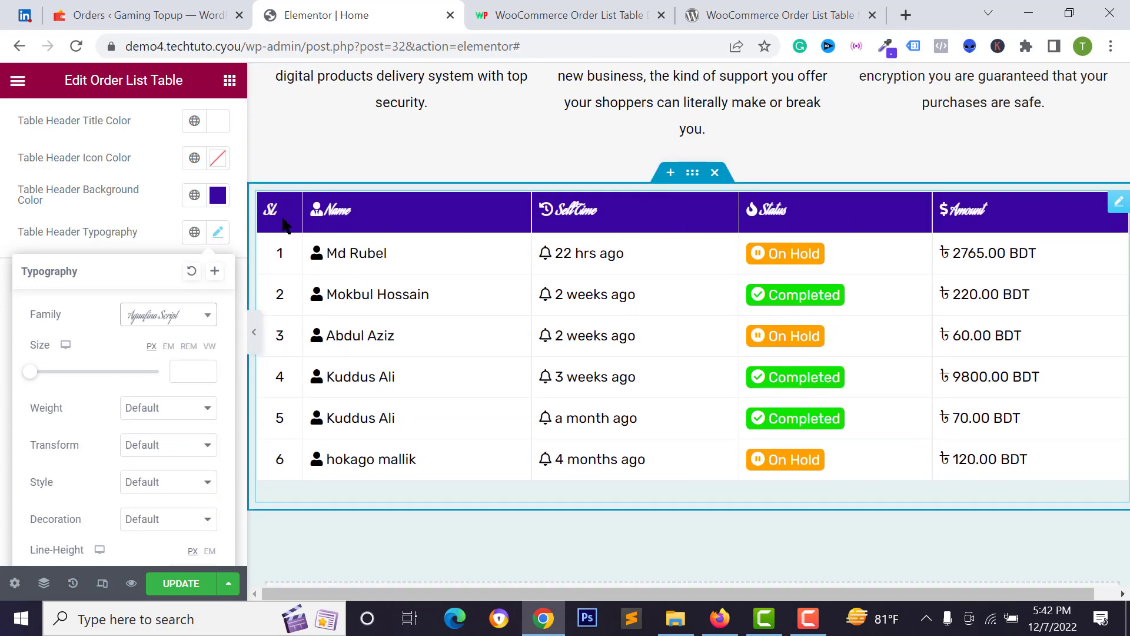
pyautogui.click(130, 230)
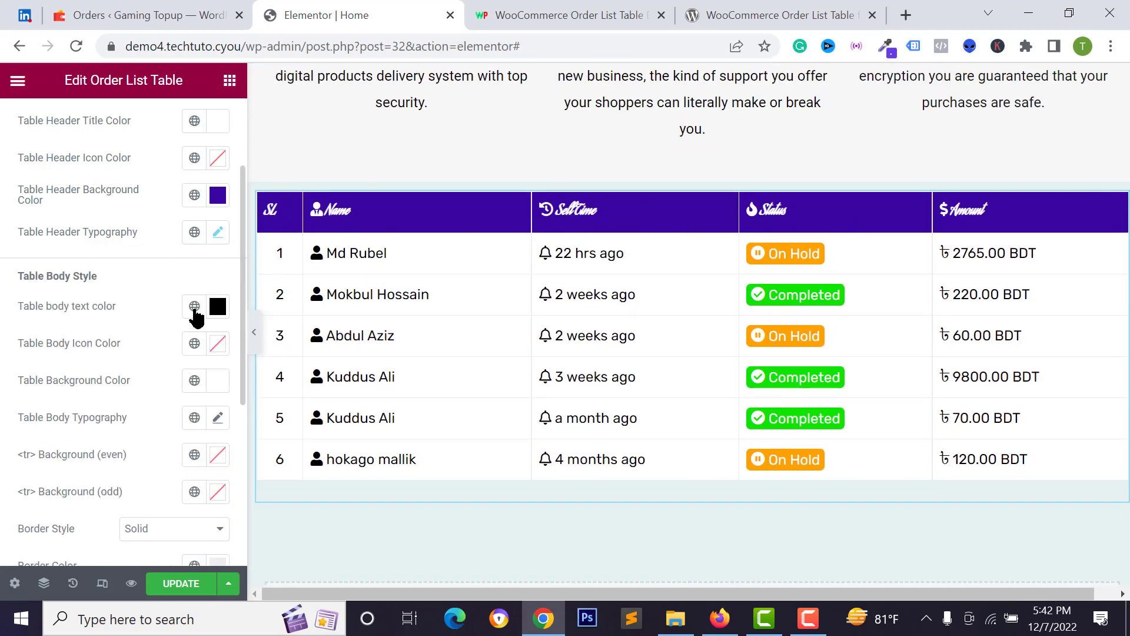
# Step: Set the Table body text color under Table Body Style to the teal green #05B3A0
pyautogui.tripleClick(35, 274)
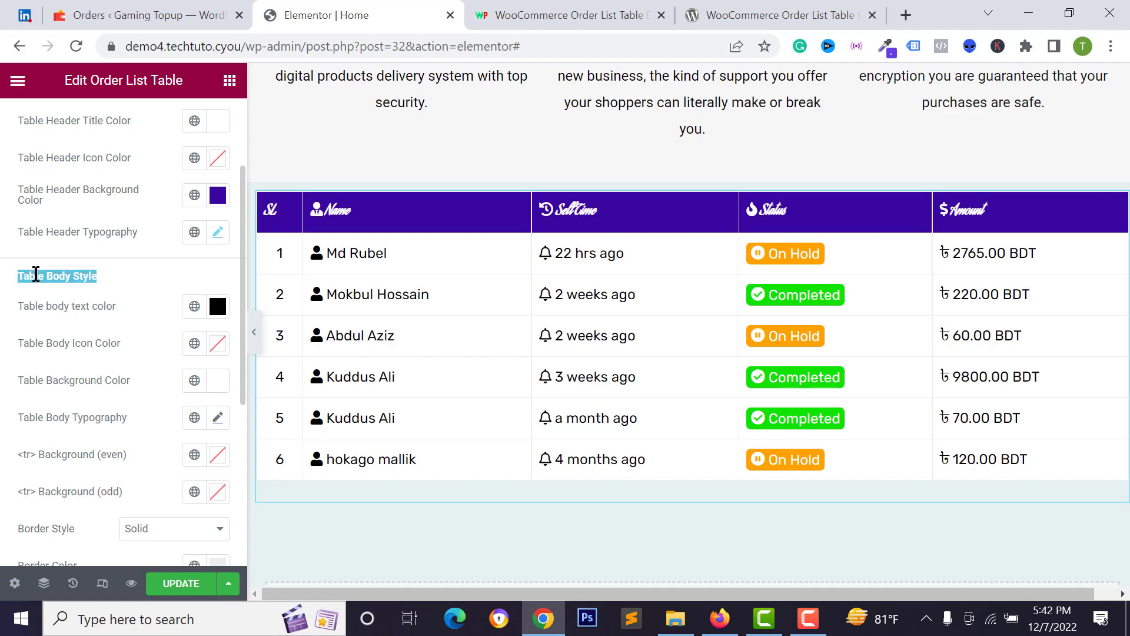
pyautogui.click(220, 308)
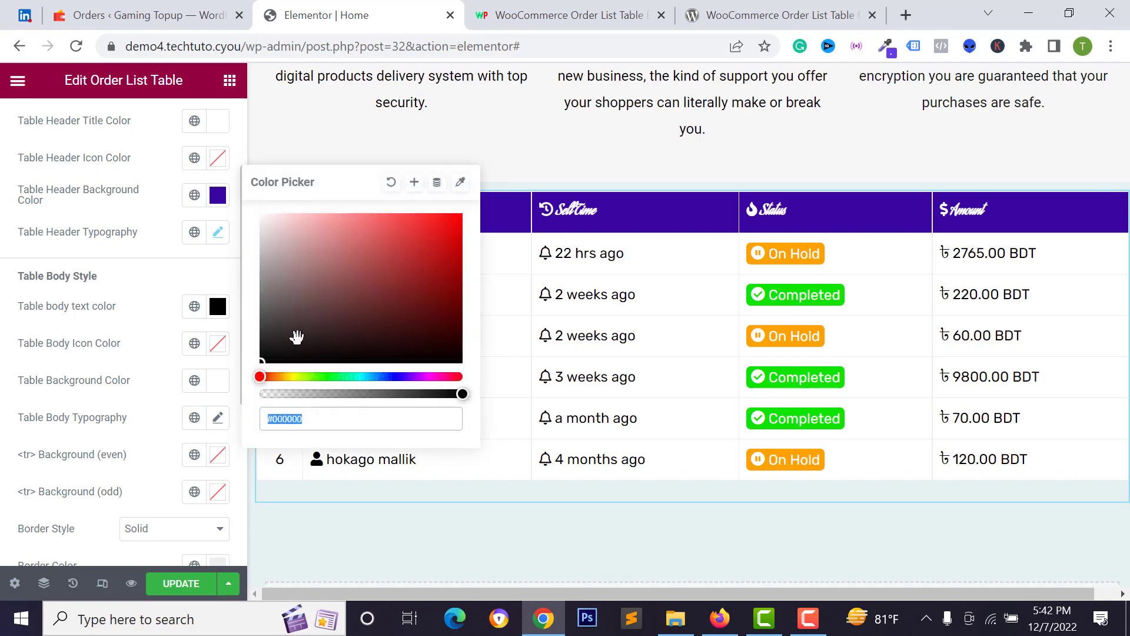
pyautogui.click(348, 336)
pyautogui.click(381, 295)
pyautogui.click(353, 377)
pyautogui.moveTo(388, 270); pyautogui.dragTo(457, 258)
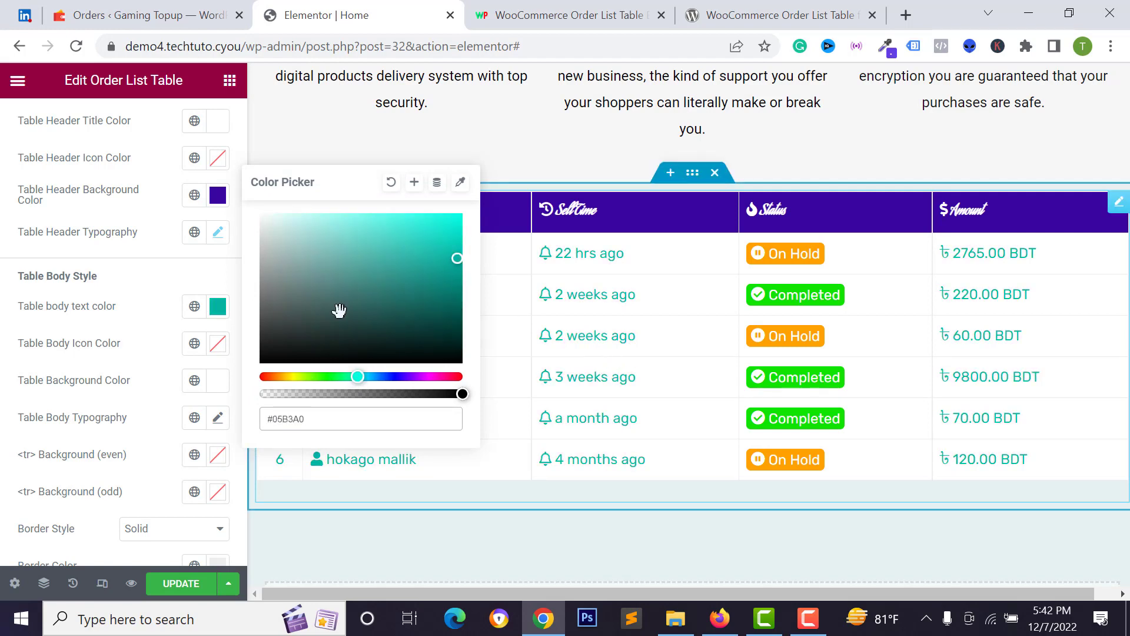
pyautogui.click(114, 366)
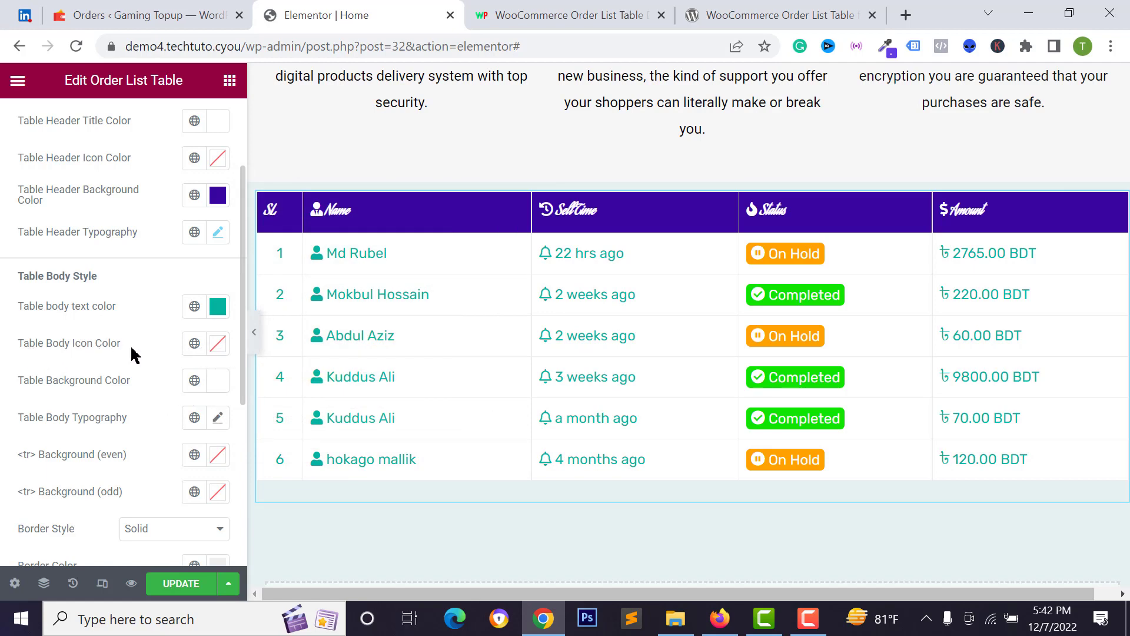
# Step: Set the Table Body Icon Color to the bright red #F90000
pyautogui.click(218, 343)
pyautogui.click(310, 192)
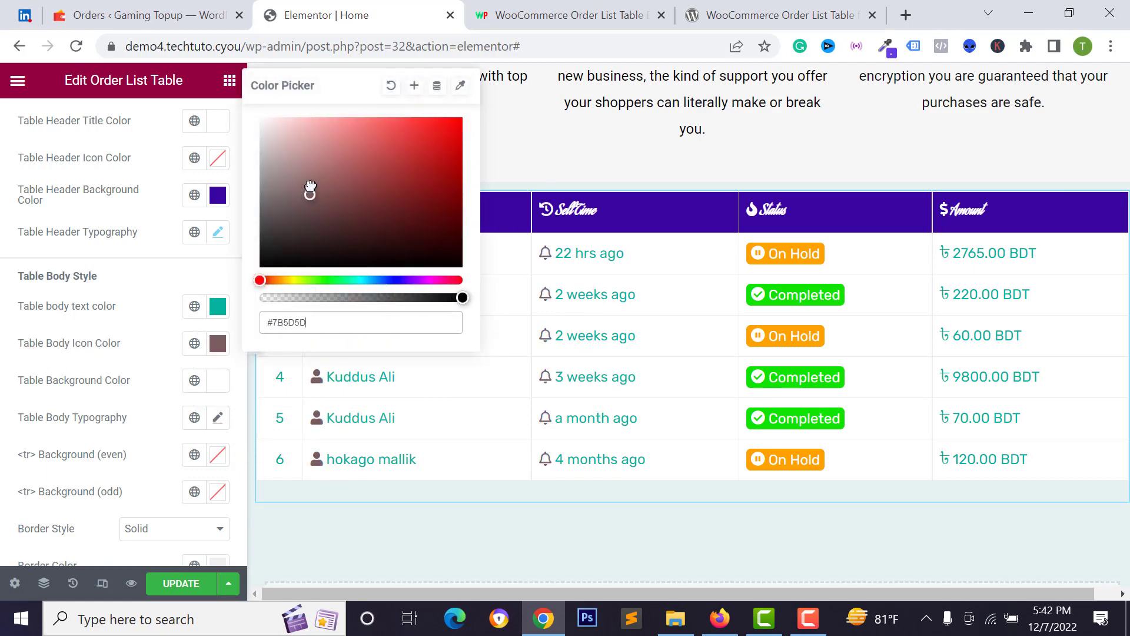
pyautogui.moveTo(309, 188); pyautogui.dragTo(266, 196)
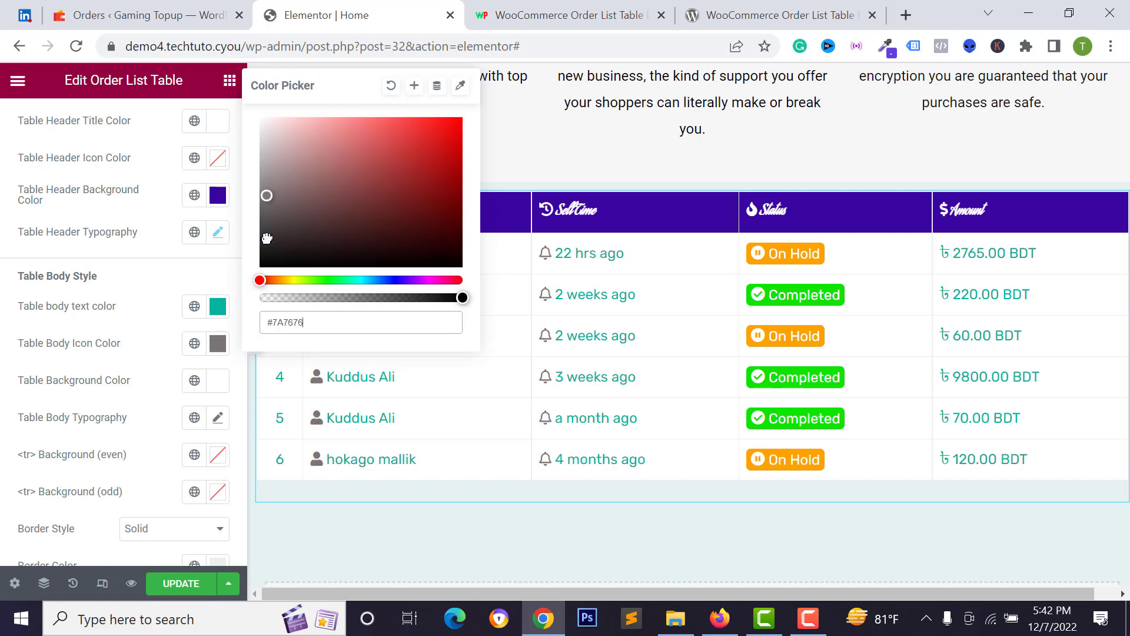
pyautogui.click(268, 250)
pyautogui.moveTo(423, 207); pyautogui.dragTo(477, 127)
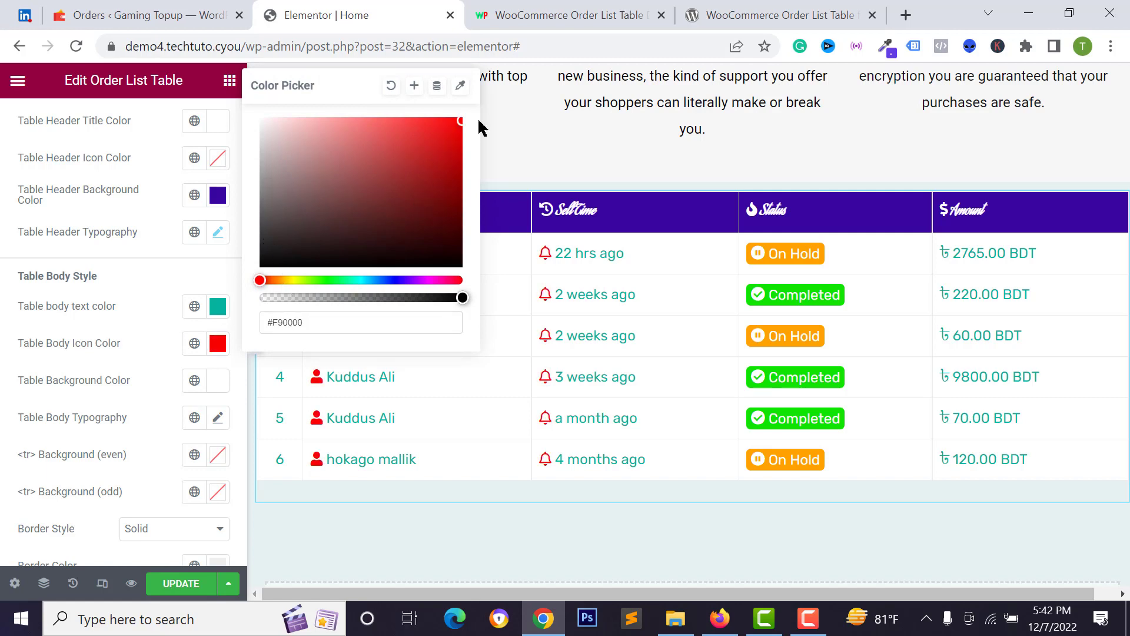
pyautogui.click(121, 331)
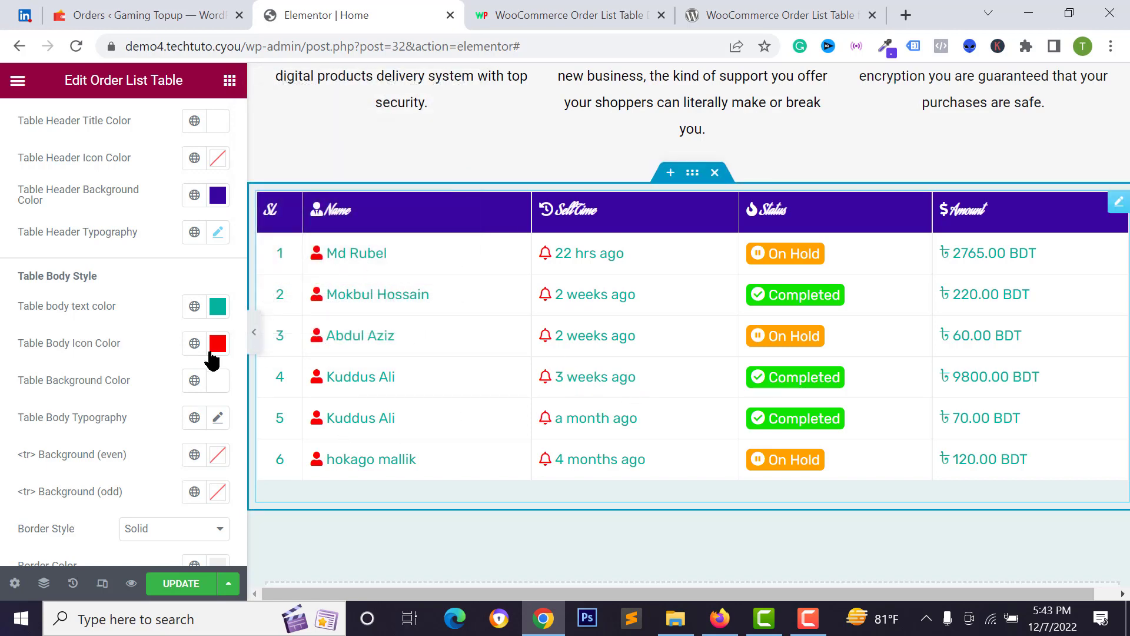
# Step: Set the Table Body Typography font family to Akaya Telivigala
pyautogui.scroll(-2, 179, 396)
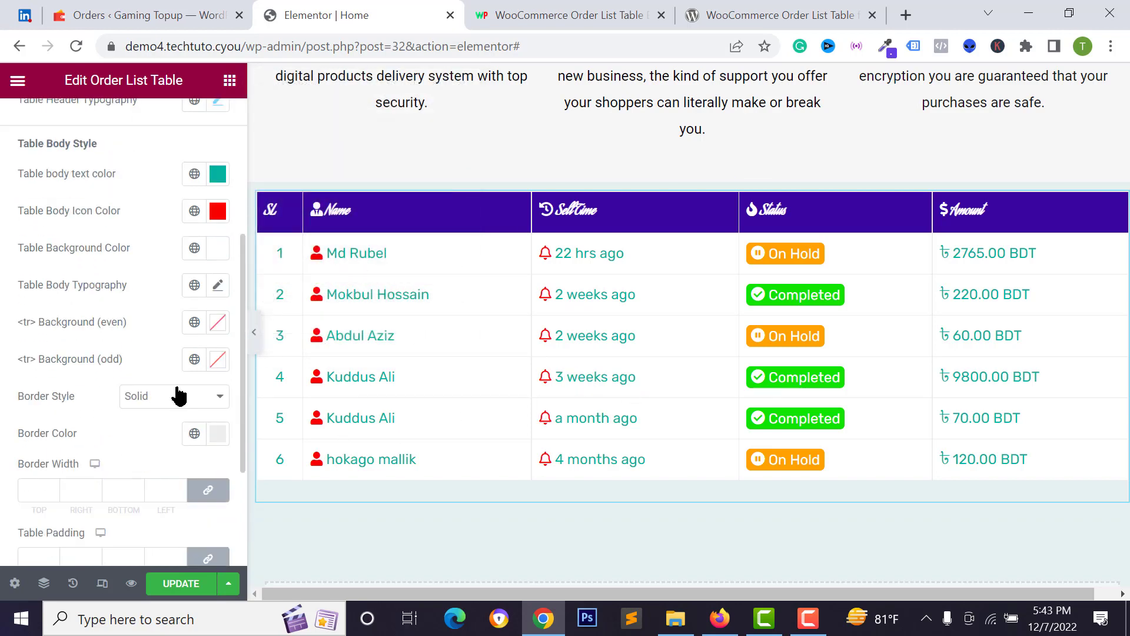
pyautogui.click(219, 285)
pyautogui.click(146, 377)
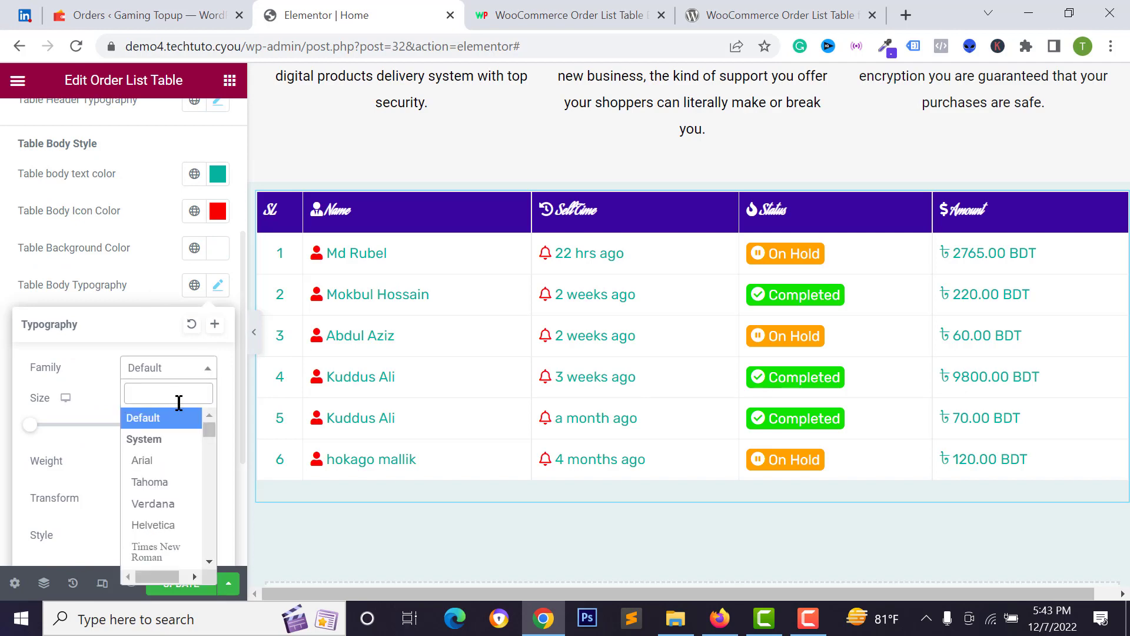
pyautogui.scroll(-3, 159, 518)
pyautogui.scroll(-3, 167, 506)
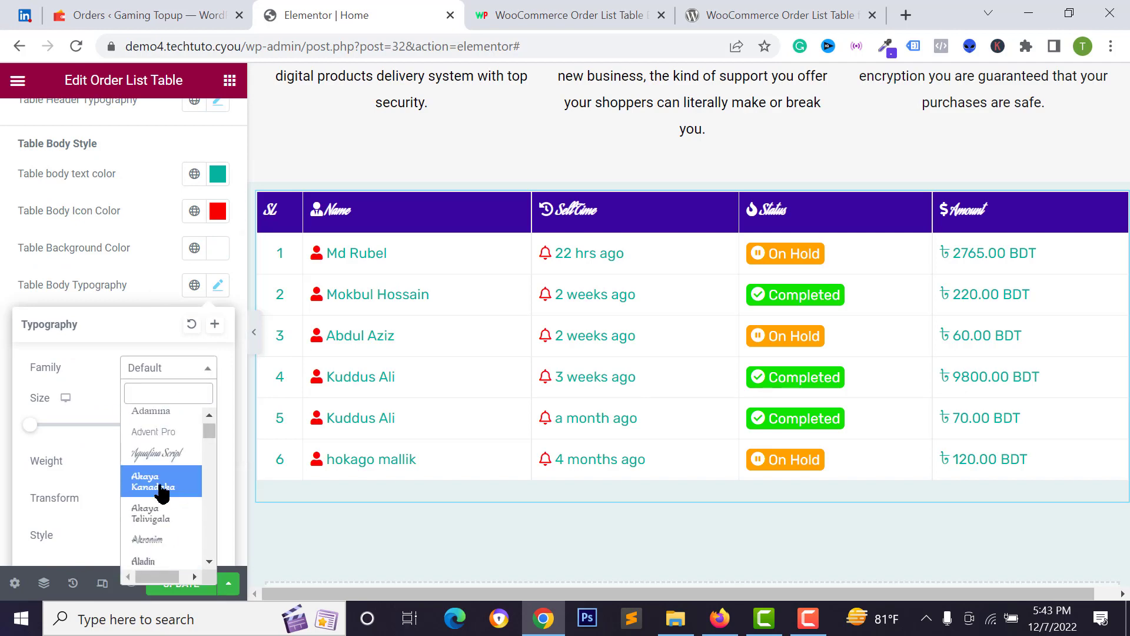
pyautogui.click(159, 514)
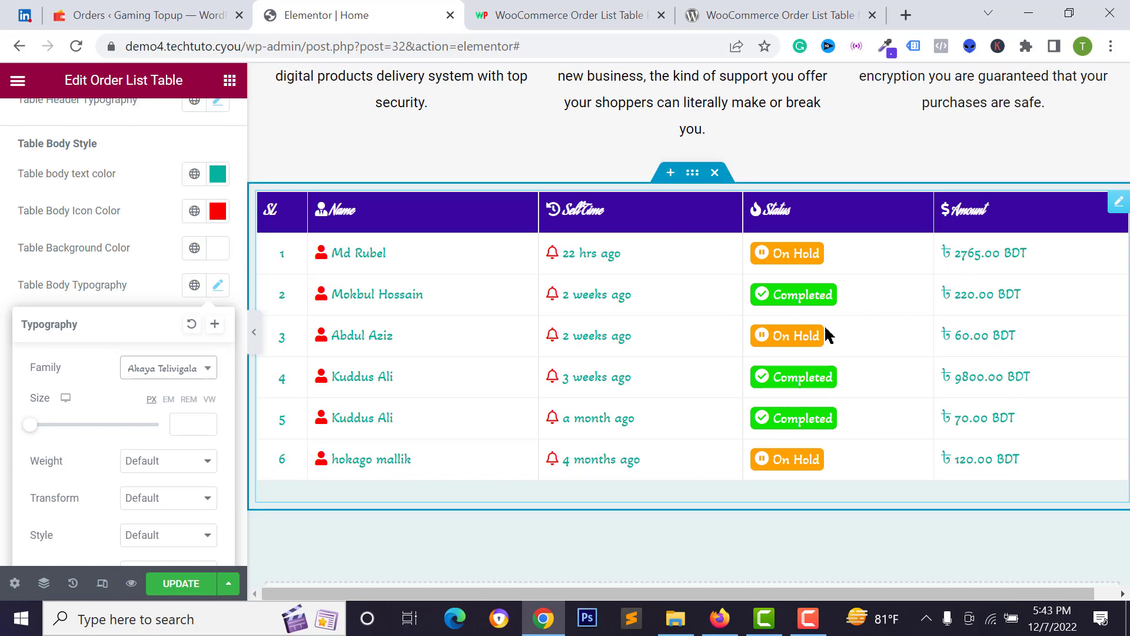
pyautogui.click(81, 262)
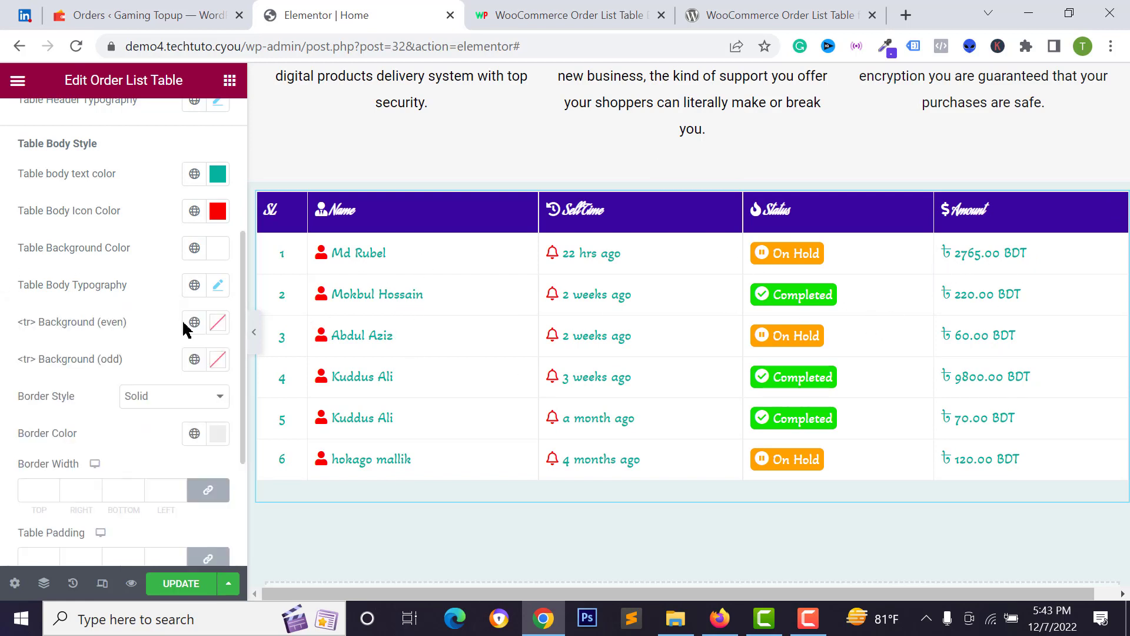
# Step: Try the dark brown #4E2D2D as the <tr> Background (odd) color and reset it
pyautogui.click(218, 359)
pyautogui.click(348, 238)
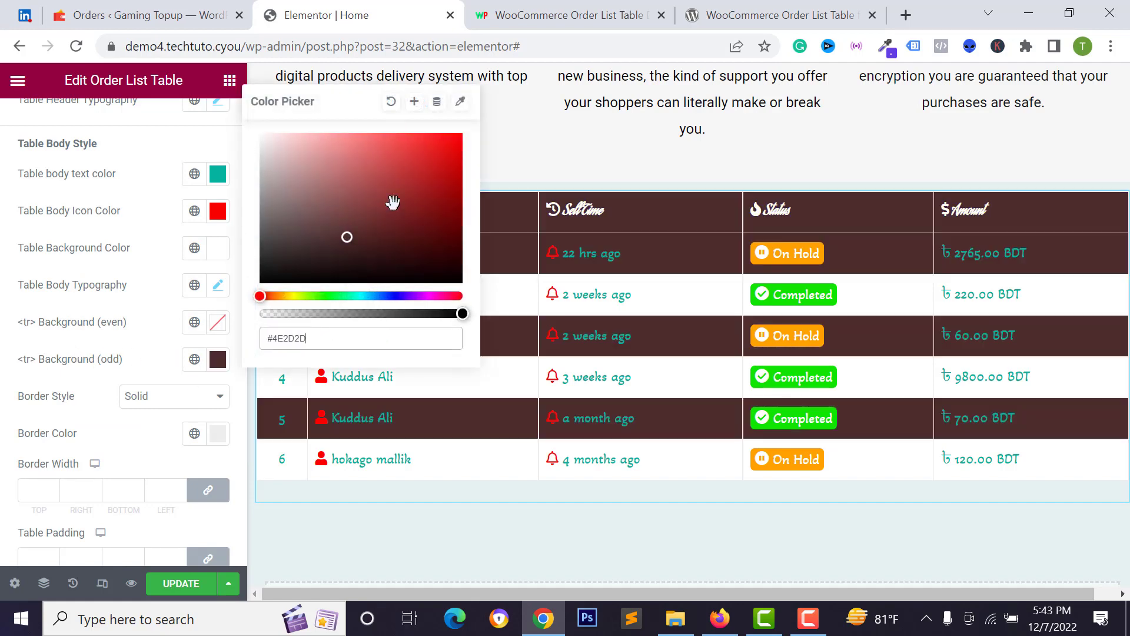
pyautogui.click(391, 101)
# Step: Set the <tr> Background (even) color to the light grey #E4E0E0
pyautogui.click(216, 323)
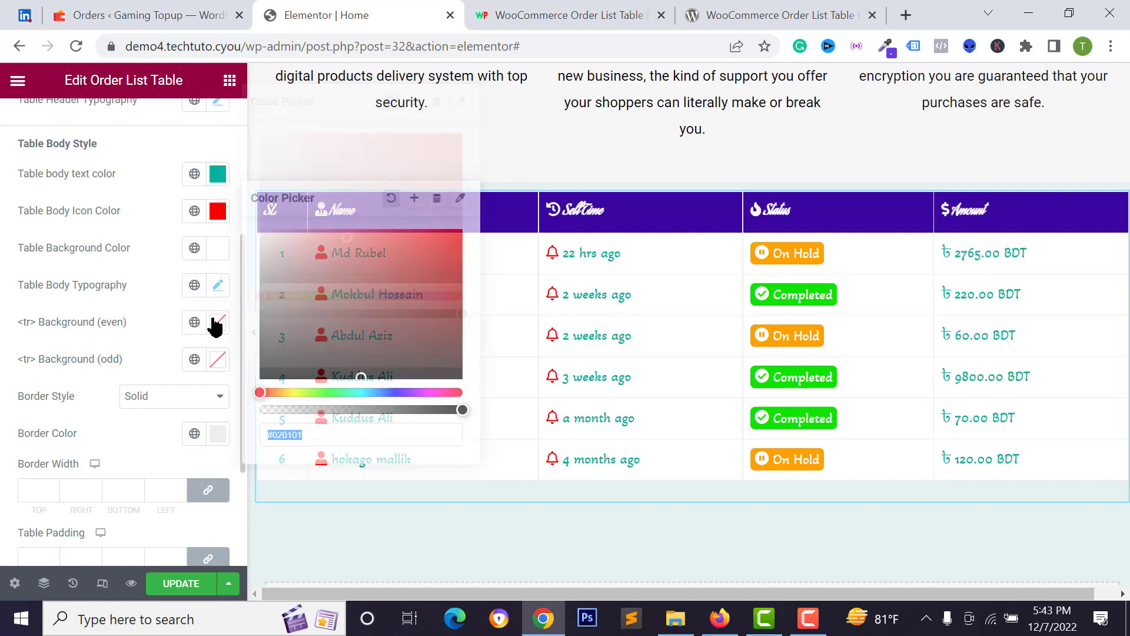
pyautogui.moveTo(287, 245); pyautogui.dragTo(264, 245)
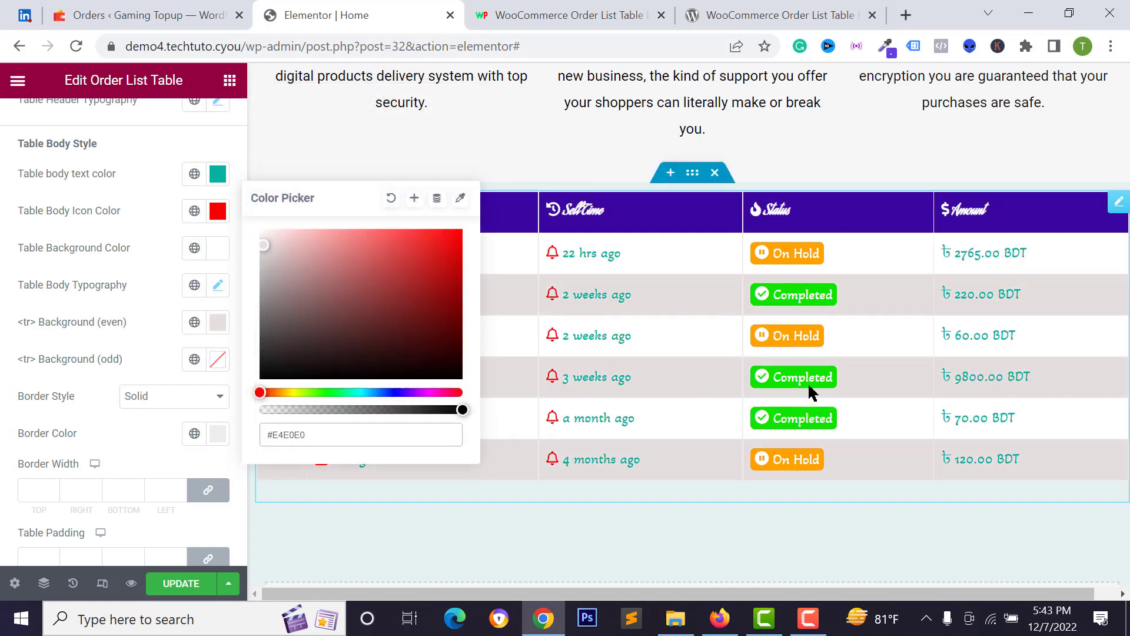
pyautogui.click(106, 361)
# Step: Set the table's Border Color to the muted brown #6E5151
pyautogui.scroll(-1, 118, 424)
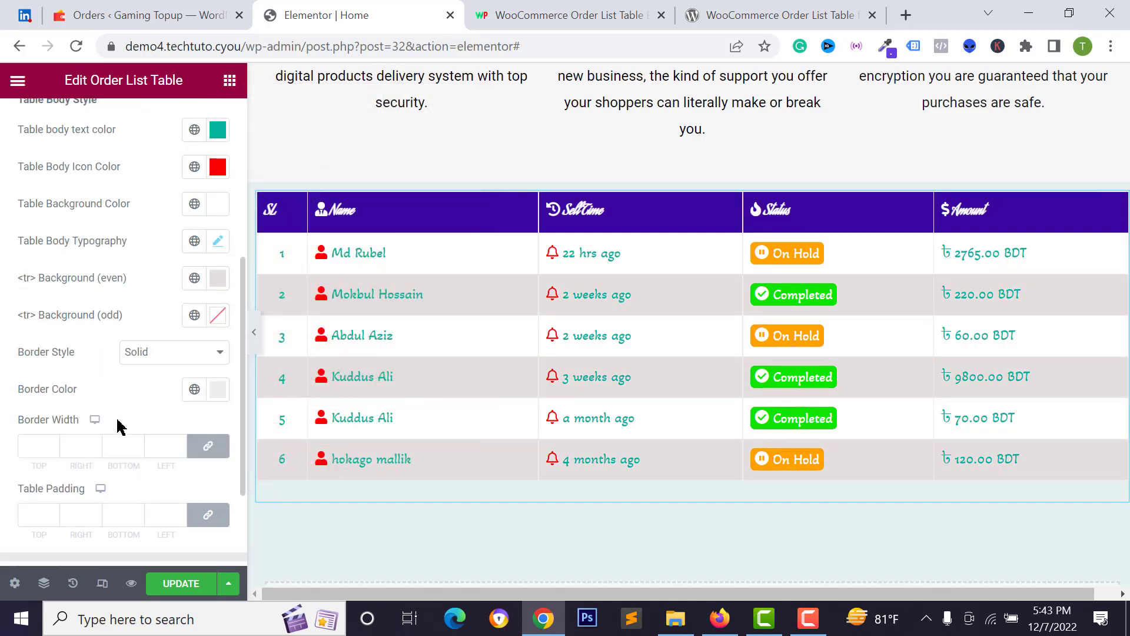
pyautogui.scroll(-2, 118, 425)
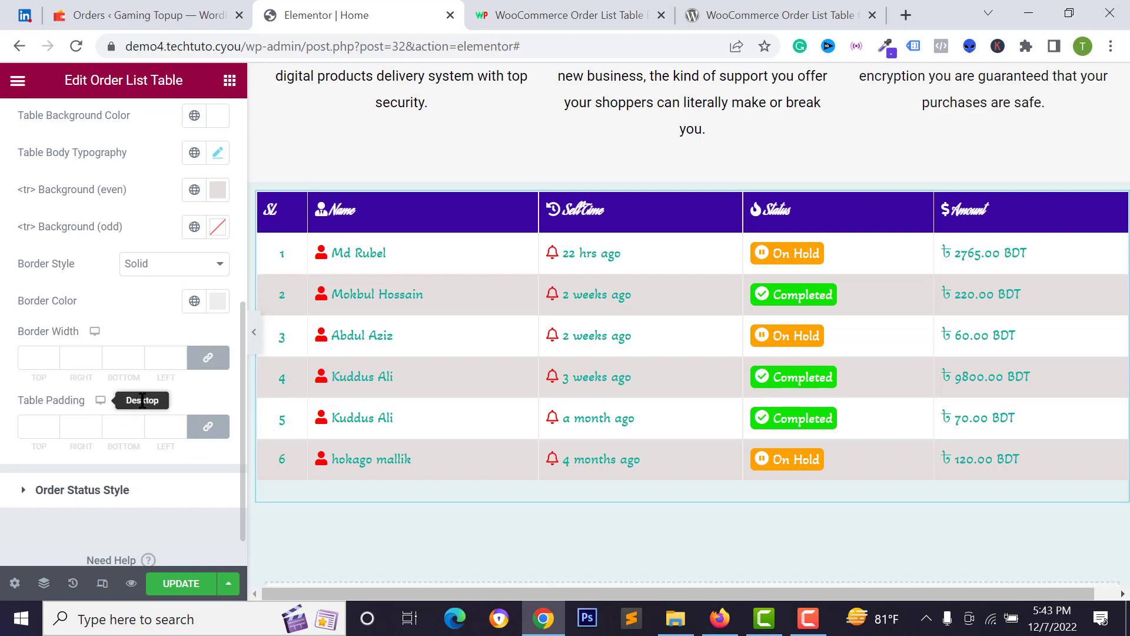
pyautogui.click(217, 301)
pyautogui.click(179, 451)
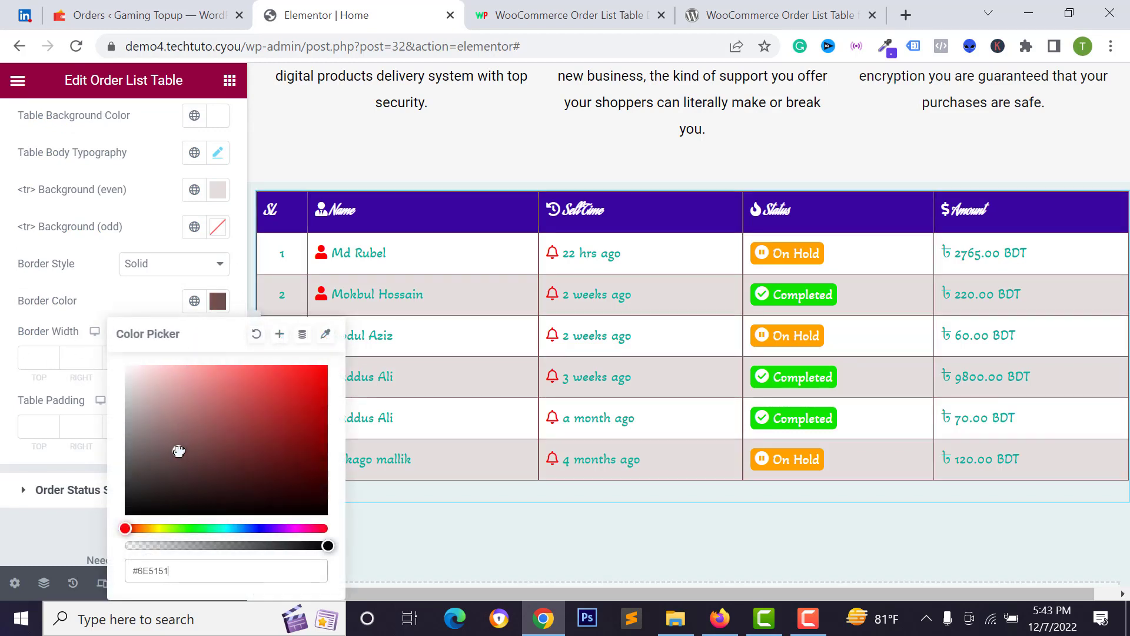
pyautogui.click(46, 299)
# Step: Try a Border Width of 50 on all four sides and check the table in the preview
pyautogui.click(112, 357)
pyautogui.write('50')
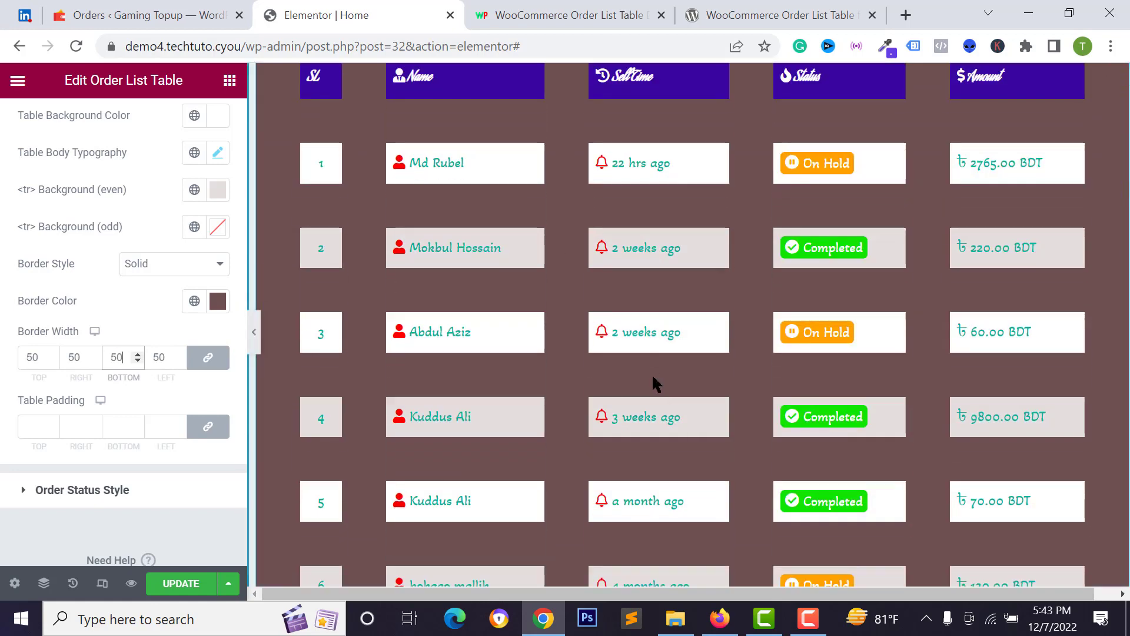
pyautogui.scroll(-3, 656, 383)
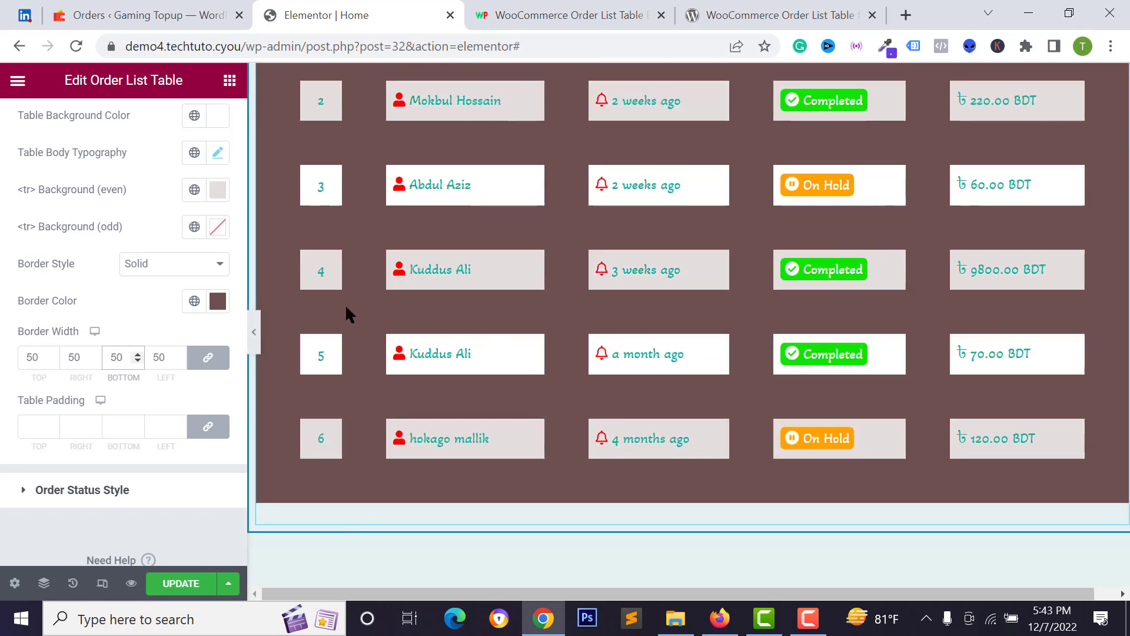
# Step: Try a Border Width of 5 on all four sides and clear the values
pyautogui.moveTo(114, 365); pyautogui.dragTo(126, 364)
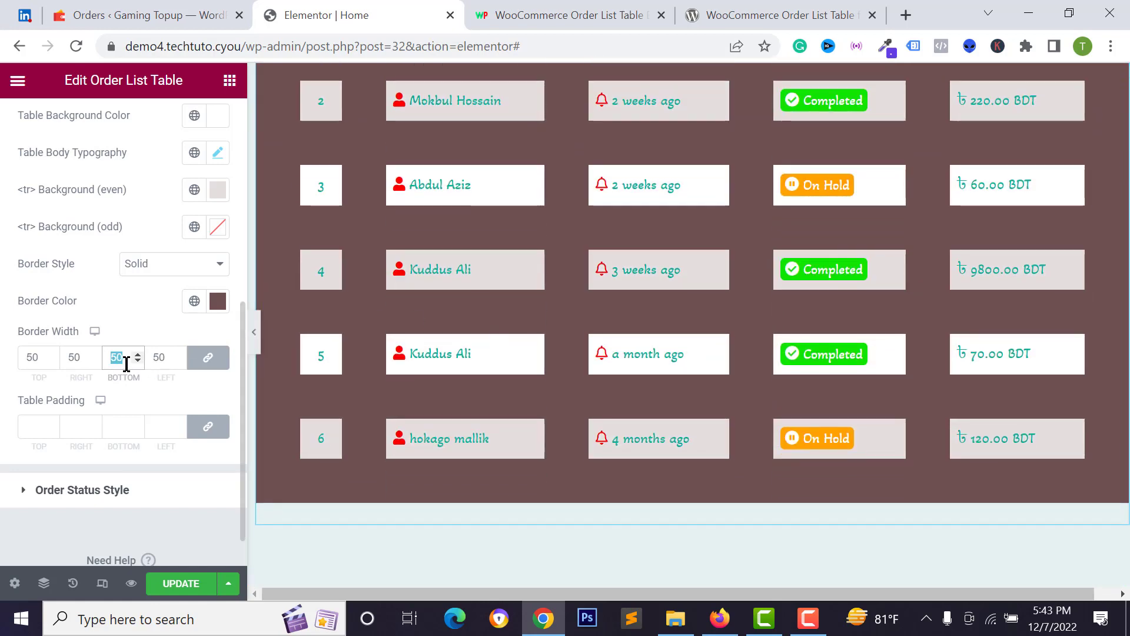
pyautogui.write('5')
pyautogui.scroll(6, 538, 371)
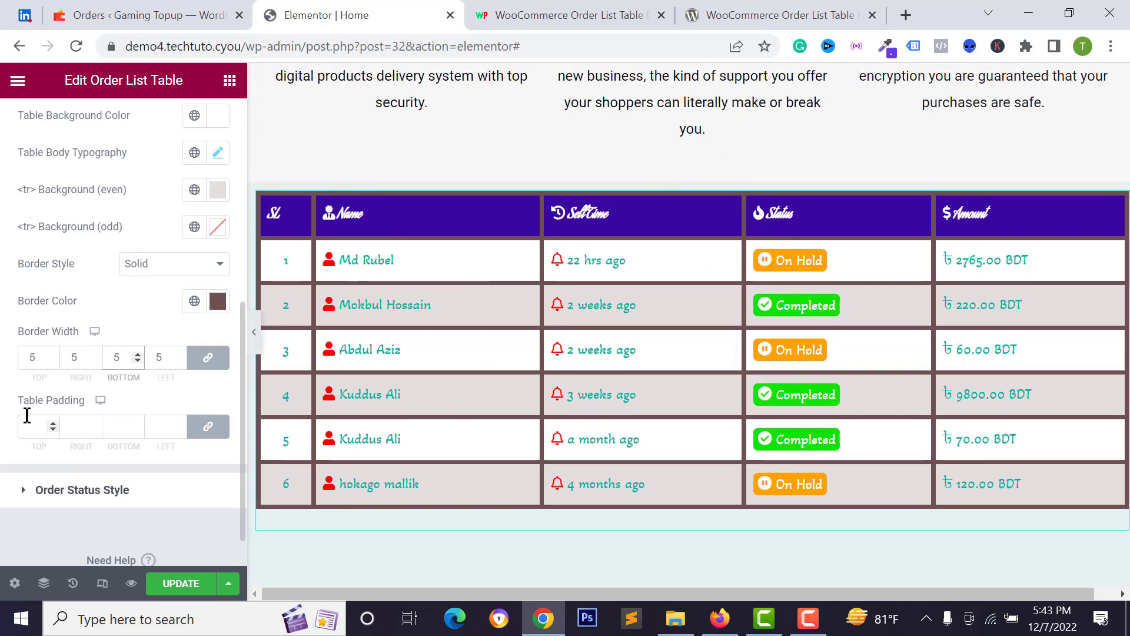
pyautogui.click(201, 367)
pyautogui.click(201, 368)
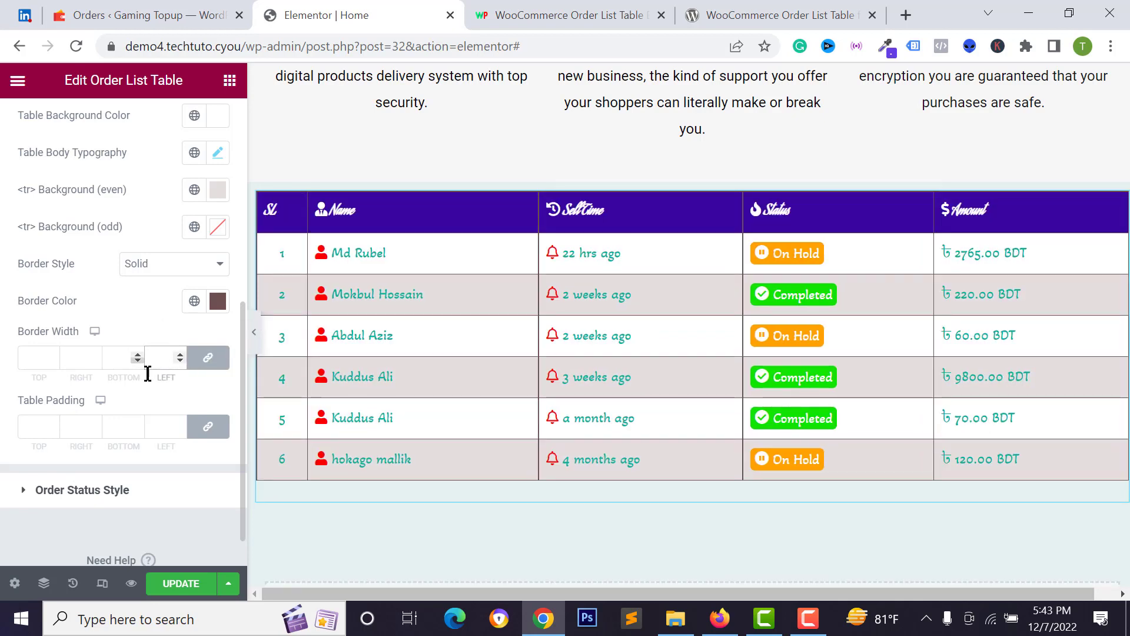
# Step: Unlink the Border Width sides and set only the bottom width to 1, with the other sides at 0
pyautogui.click(206, 365)
pyautogui.click(109, 358)
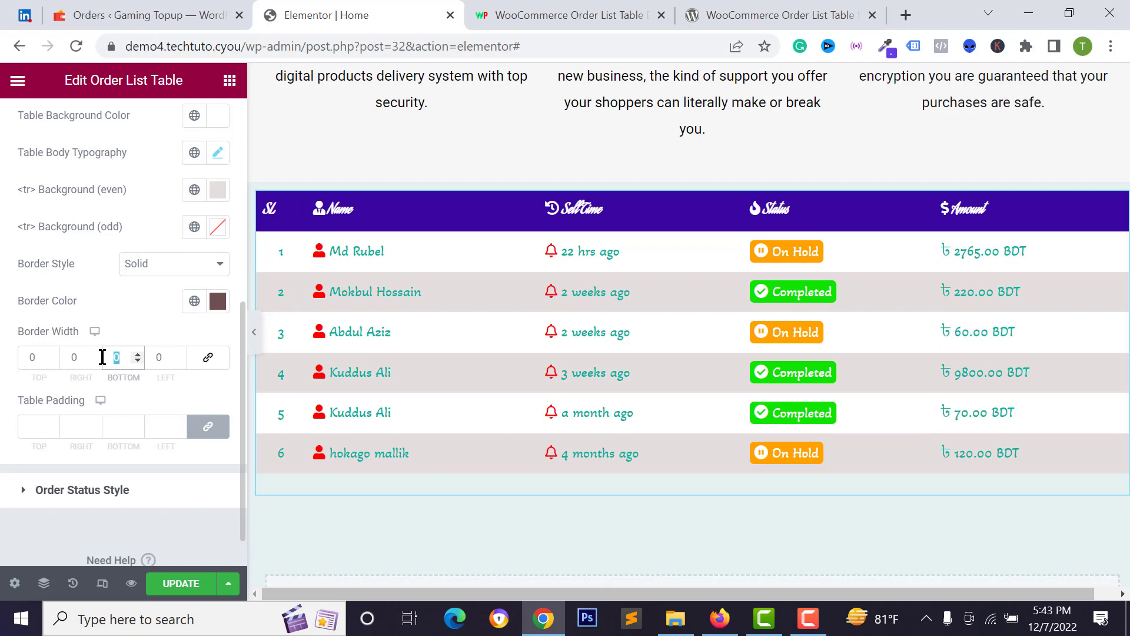
pyautogui.write('1')
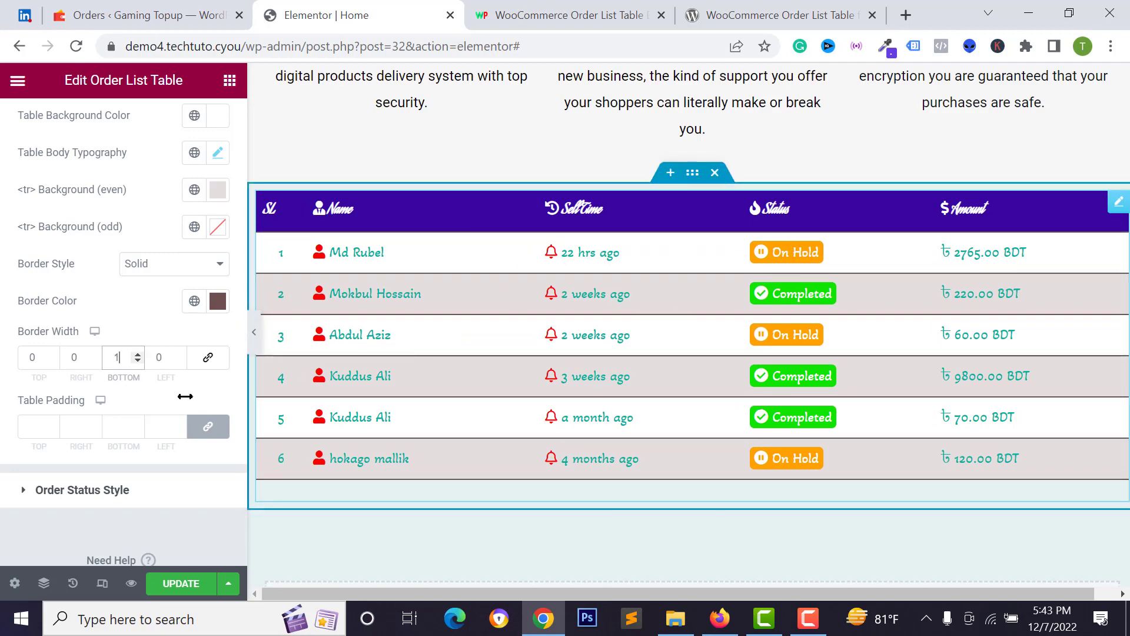
# Step: Set the Table Padding to 20 on all four sides and check the table in the preview
pyautogui.click(37, 428)
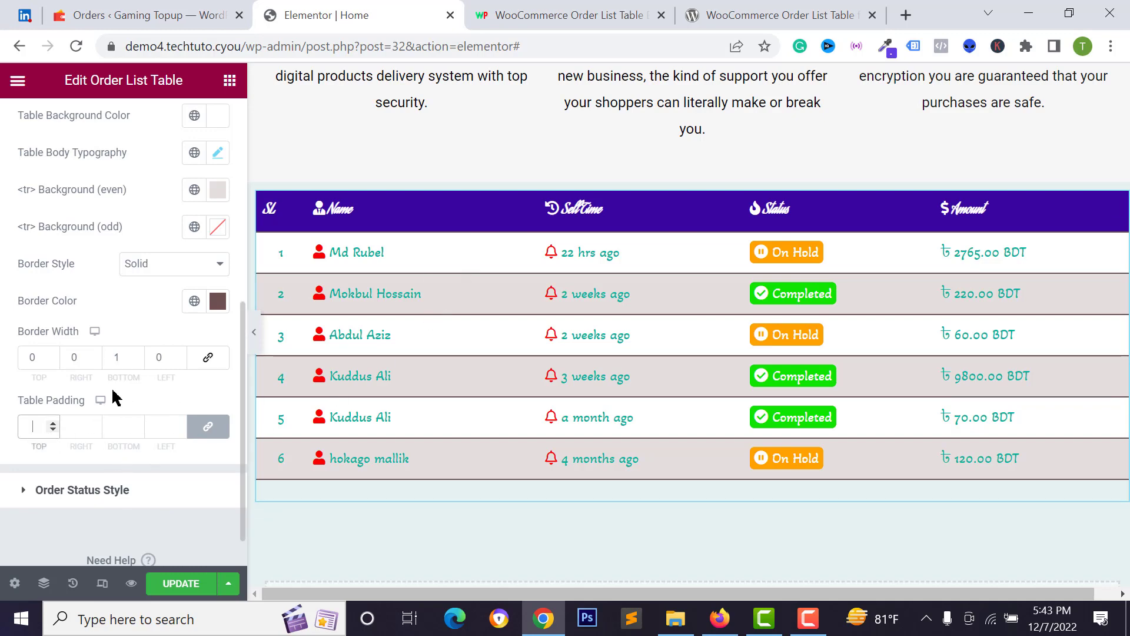
pyautogui.write('20')
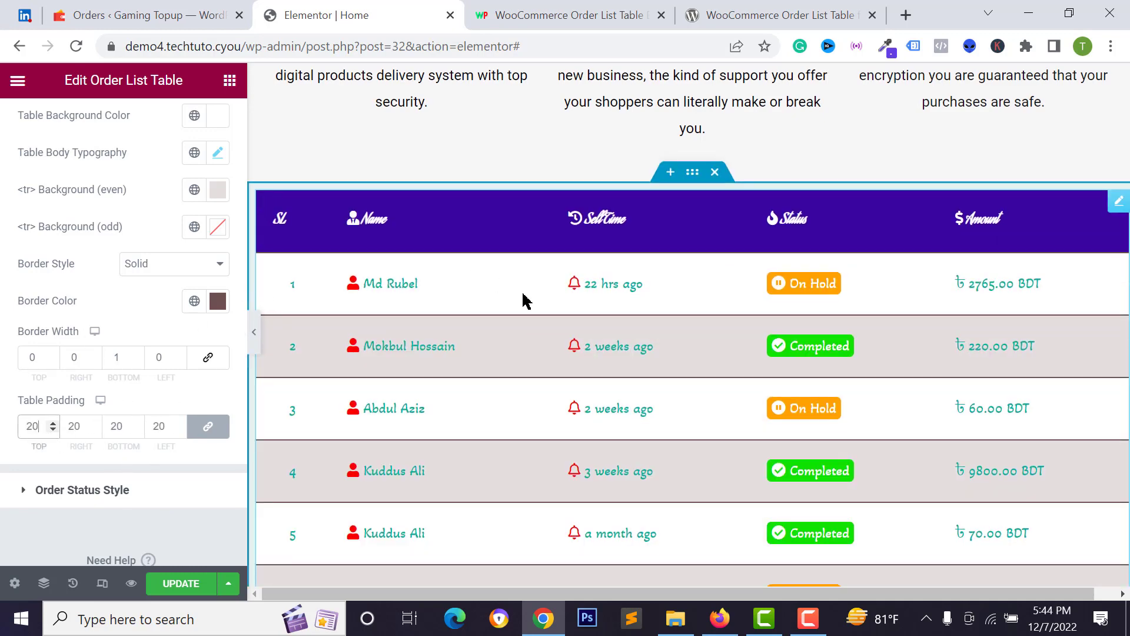
pyautogui.scroll(-5, 522, 298)
pyautogui.scroll(3, 522, 381)
pyautogui.scroll(1, 924, 362)
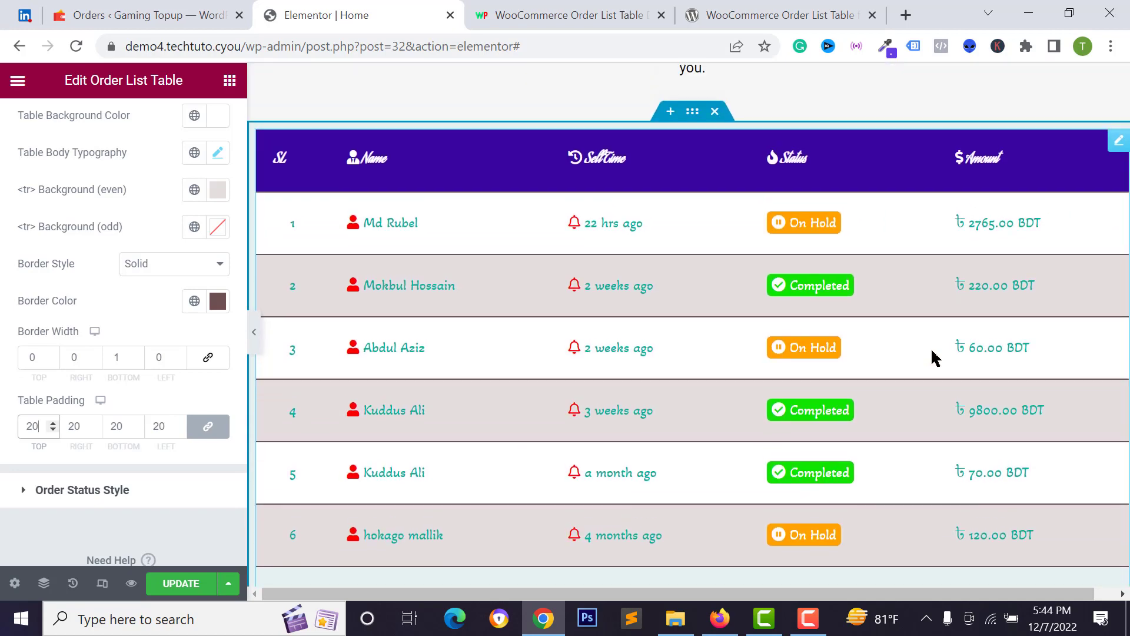
# Step: Examine the padded order table across its full width and height in the page preview
pyautogui.scroll(1, 869, 290)
pyautogui.scroll(-2, 328, 447)
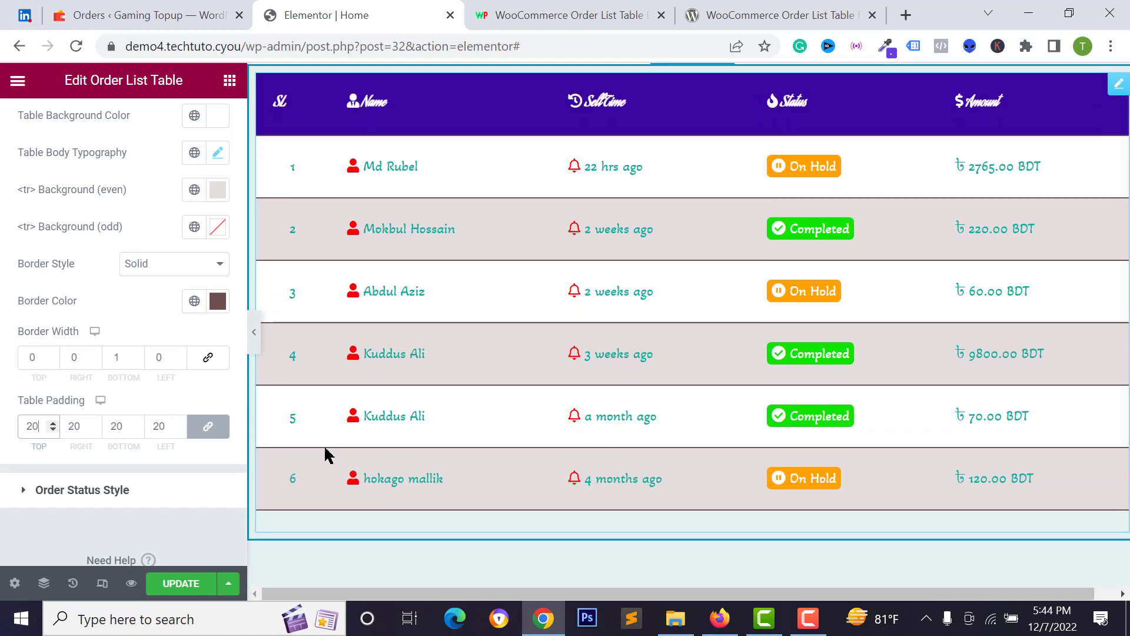
pyautogui.hscroll(1, 362, 594)
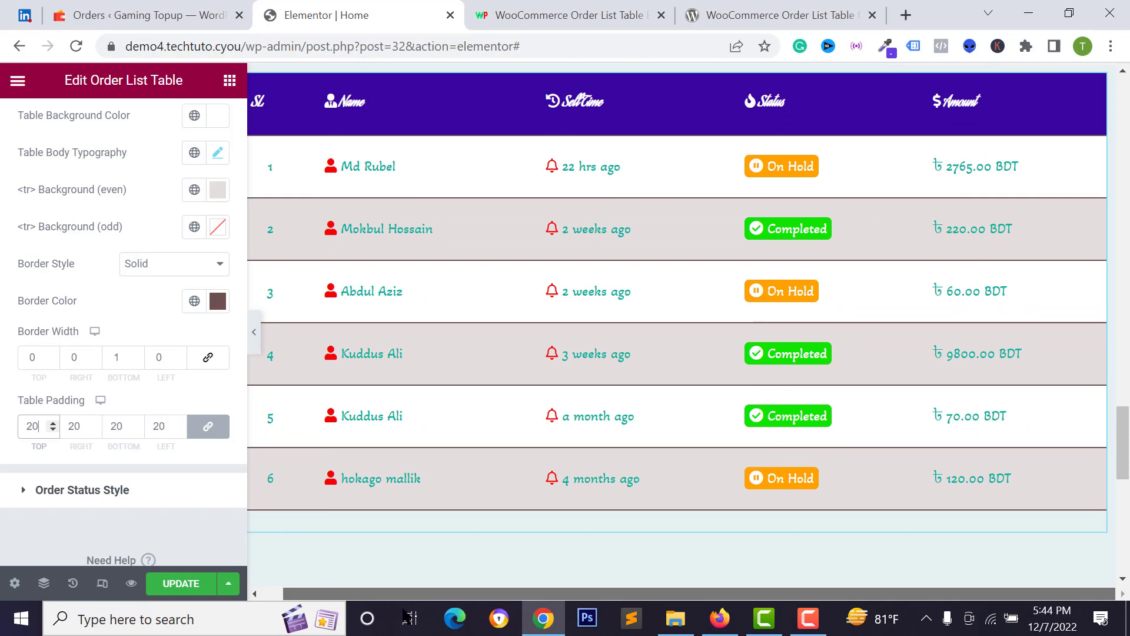
pyautogui.hscroll(-1, 505, 369)
pyautogui.scroll(6, 505, 336)
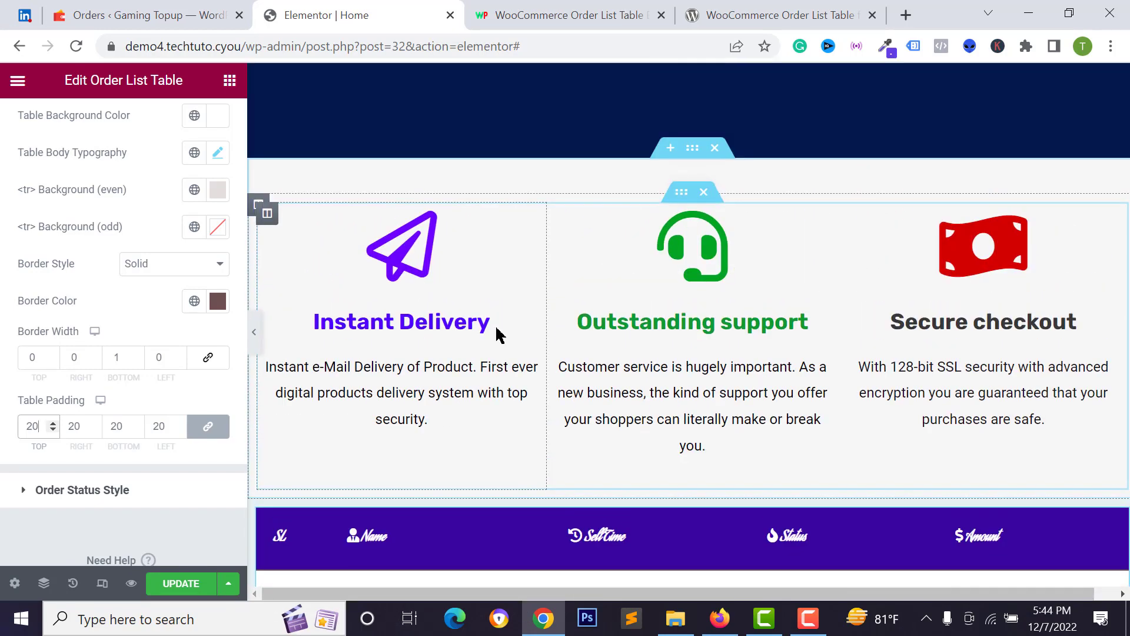
pyautogui.scroll(-5, 496, 335)
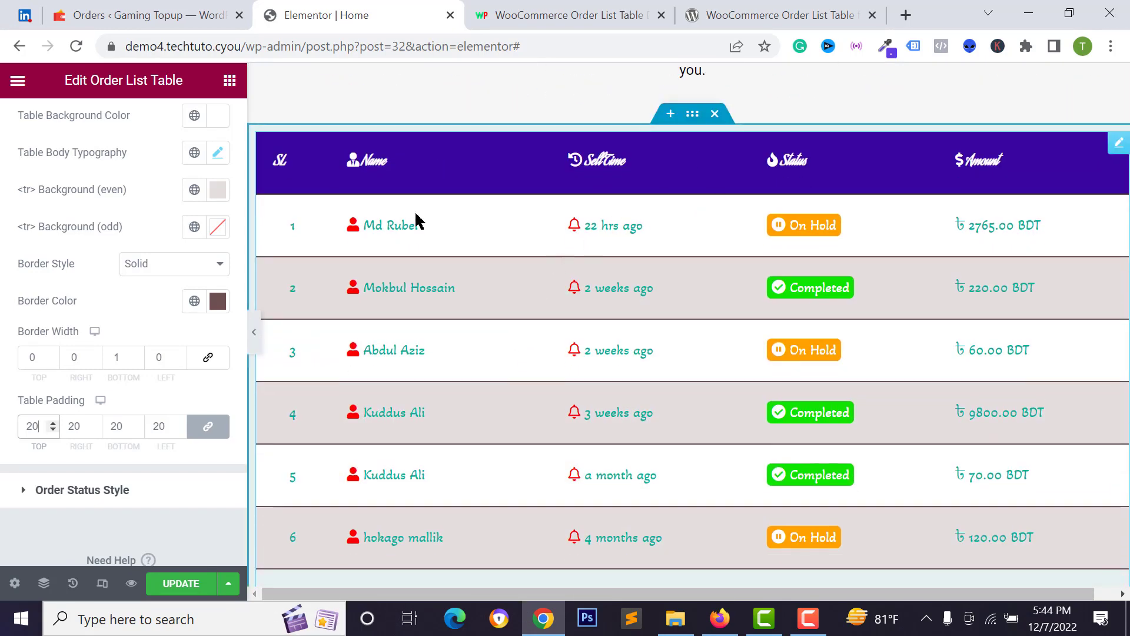
# Step: Open the Order Status Style settings and set the Status Completed Title Color to black, #000000
pyautogui.scroll(-1, 88, 459)
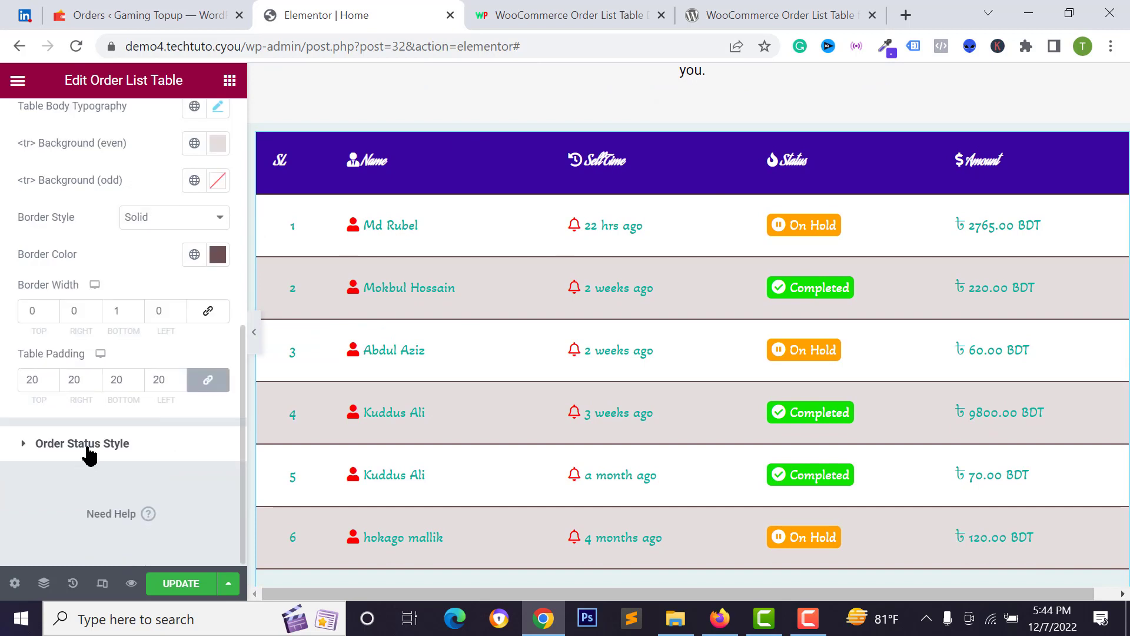
pyautogui.click(89, 449)
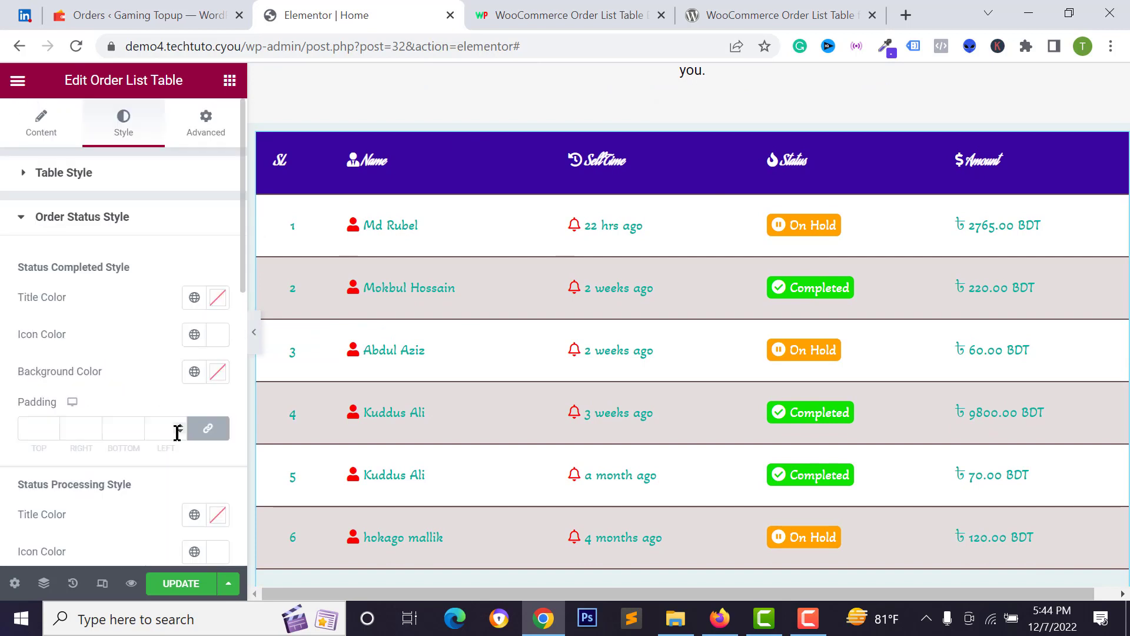
pyautogui.click(53, 217)
pyautogui.click(94, 222)
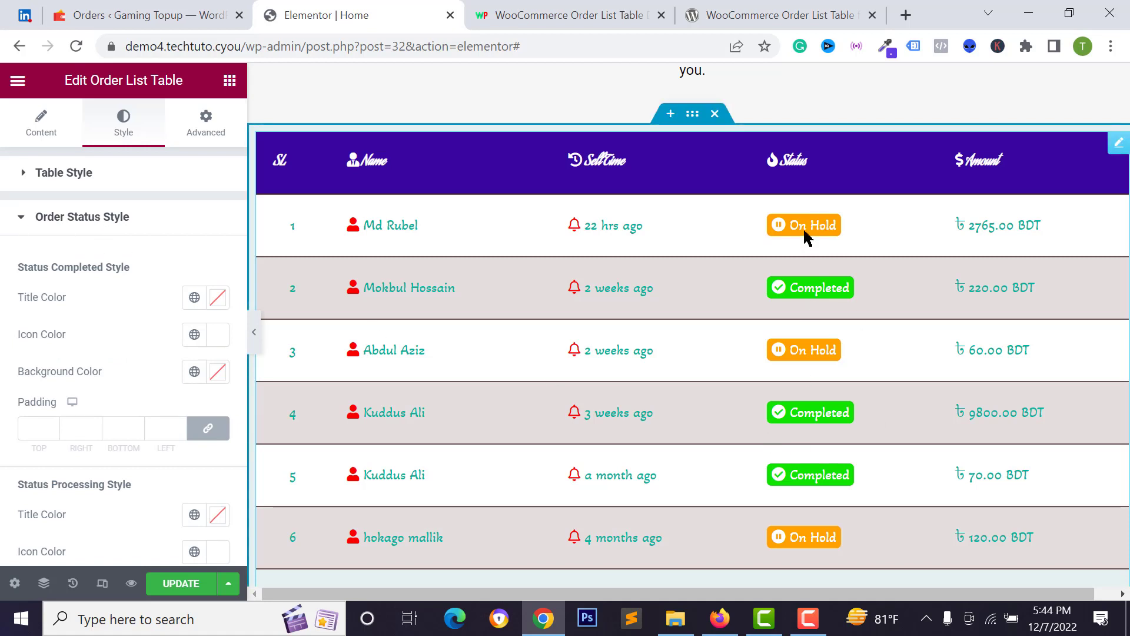
pyautogui.click(216, 299)
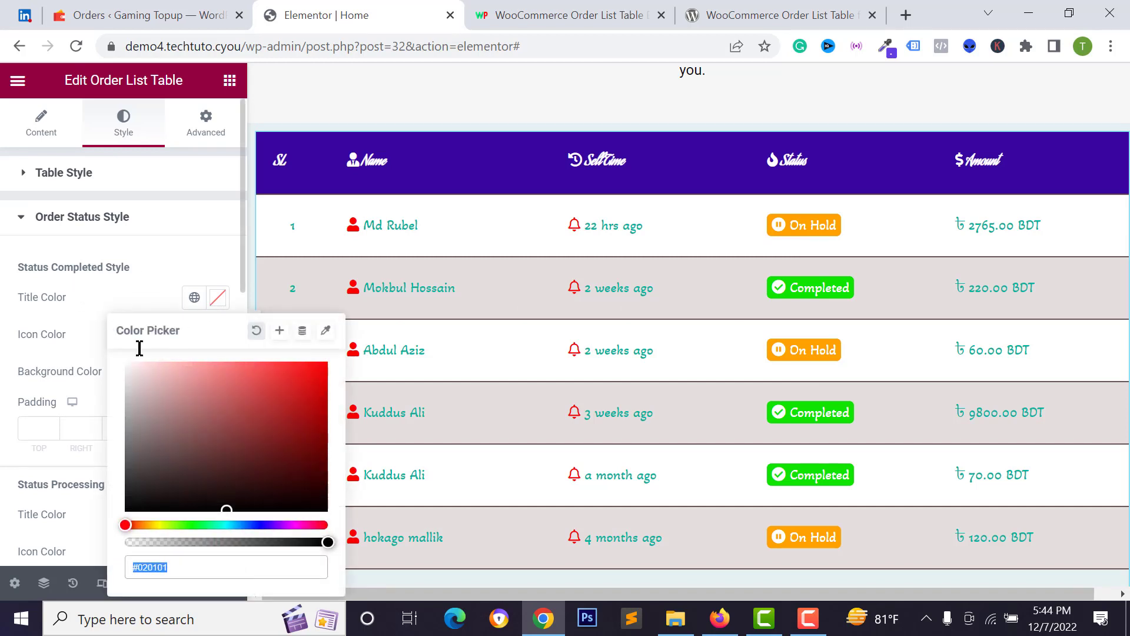
pyautogui.click(136, 511)
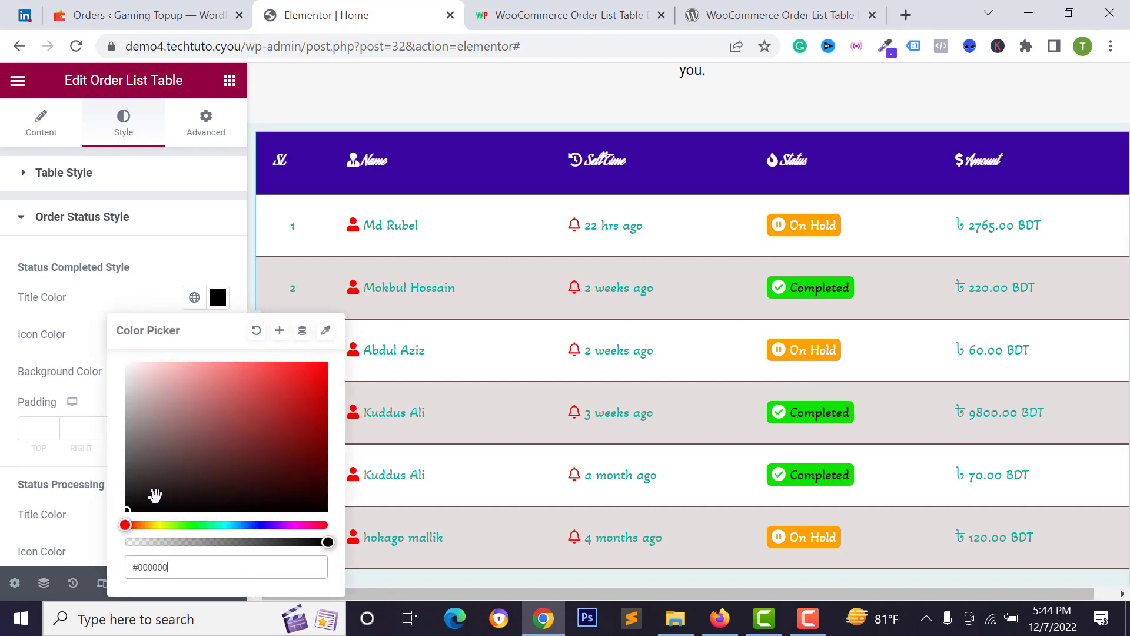
pyautogui.click(127, 305)
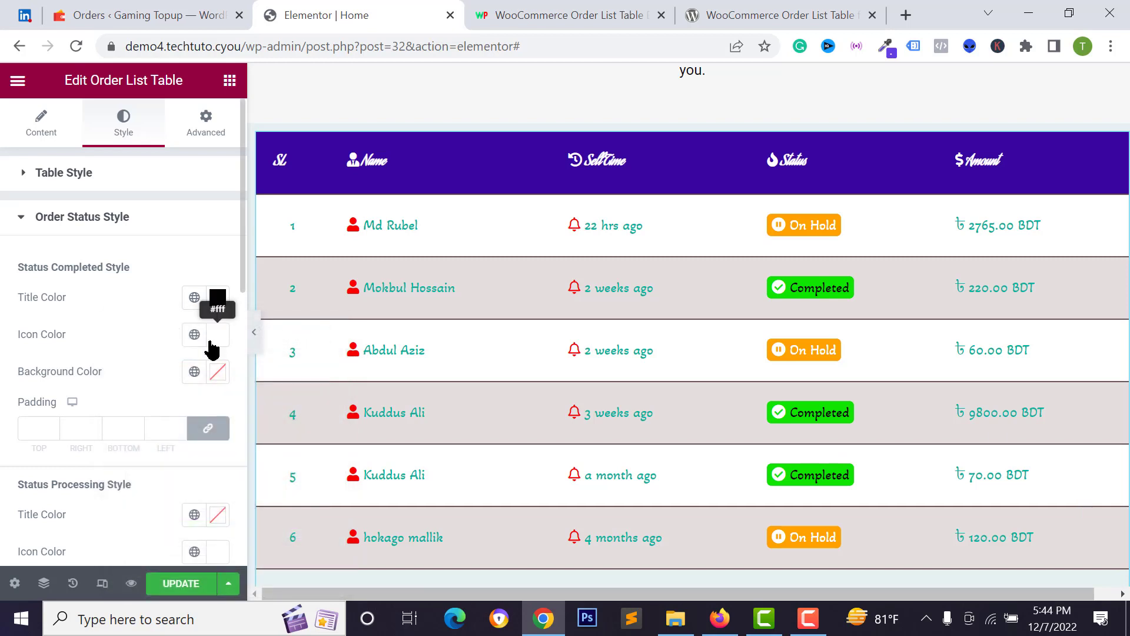
# Step: Set the Status Completed Icon Color to dark brown and its Background Color to pale lavender, and check the badges
pyautogui.click(212, 340)
pyautogui.moveTo(370, 291); pyautogui.dragTo(345, 336)
pyautogui.click(171, 321)
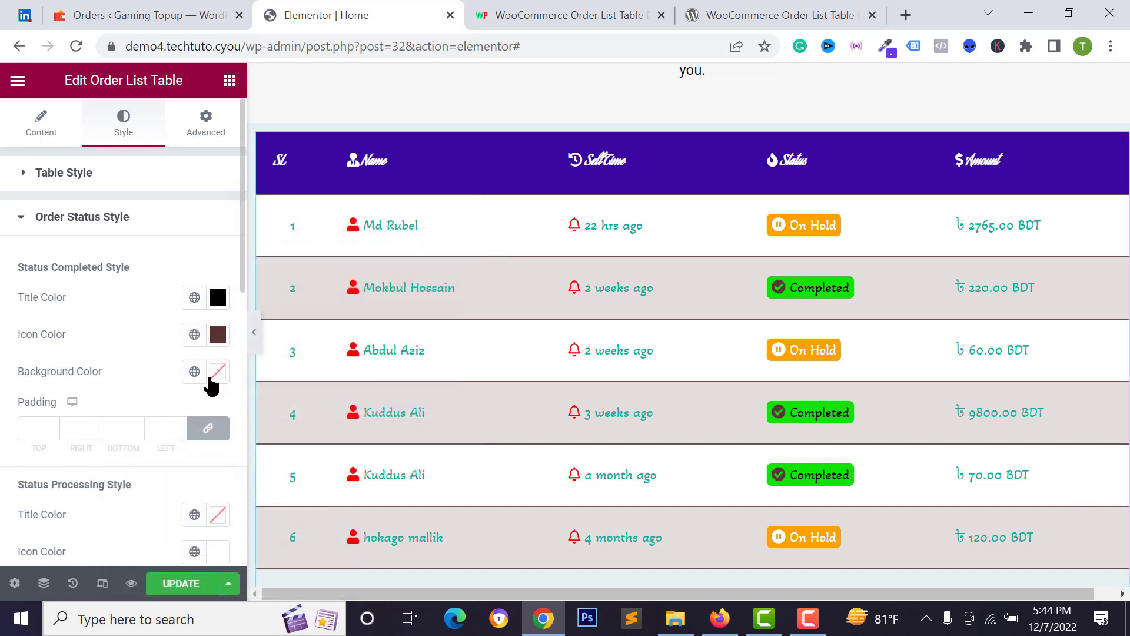
pyautogui.click(214, 383)
pyautogui.moveTo(232, 202); pyautogui.dragTo(115, 241)
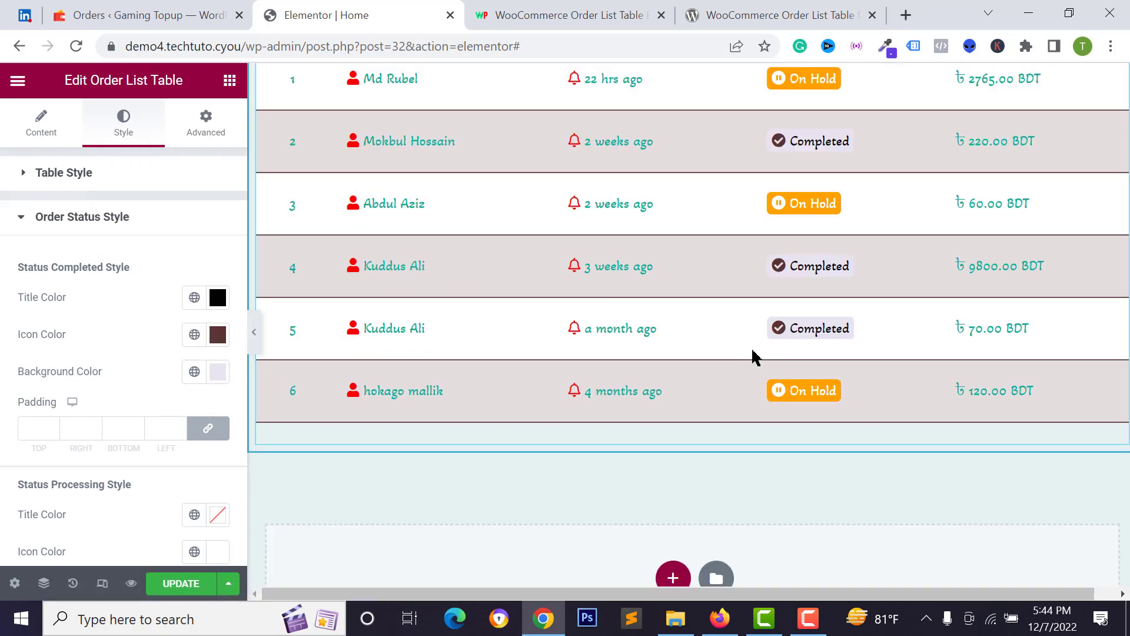
pyautogui.scroll(4, 751, 355)
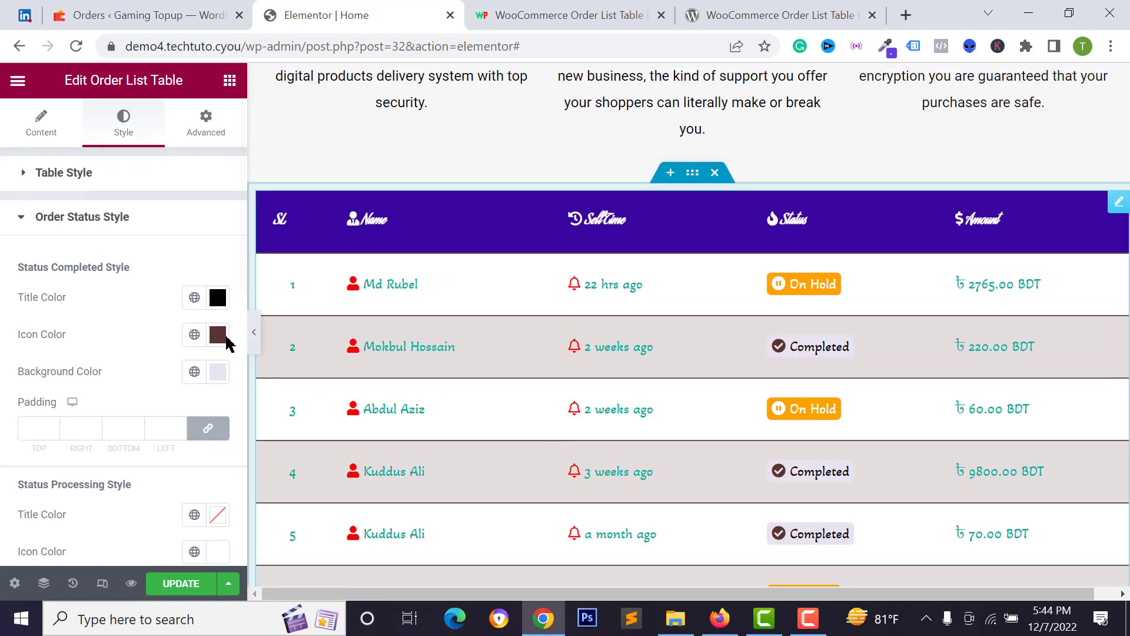
# Step: Return to the widget's content settings and set List Per Page to 2 in Table Settings
pyautogui.click(59, 219)
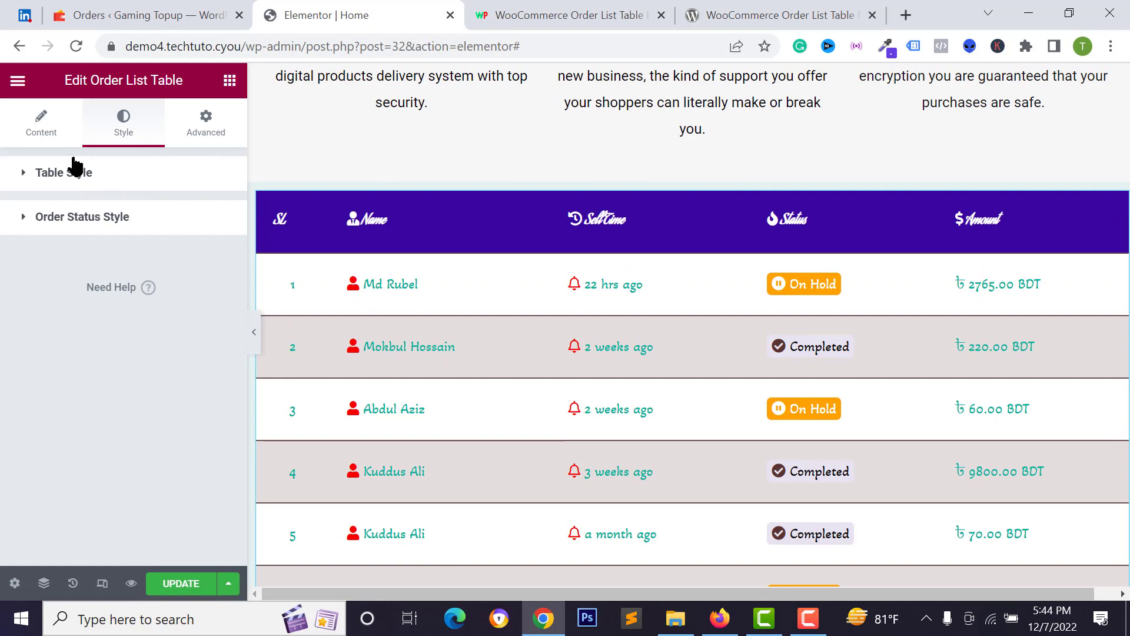
pyautogui.click(57, 112)
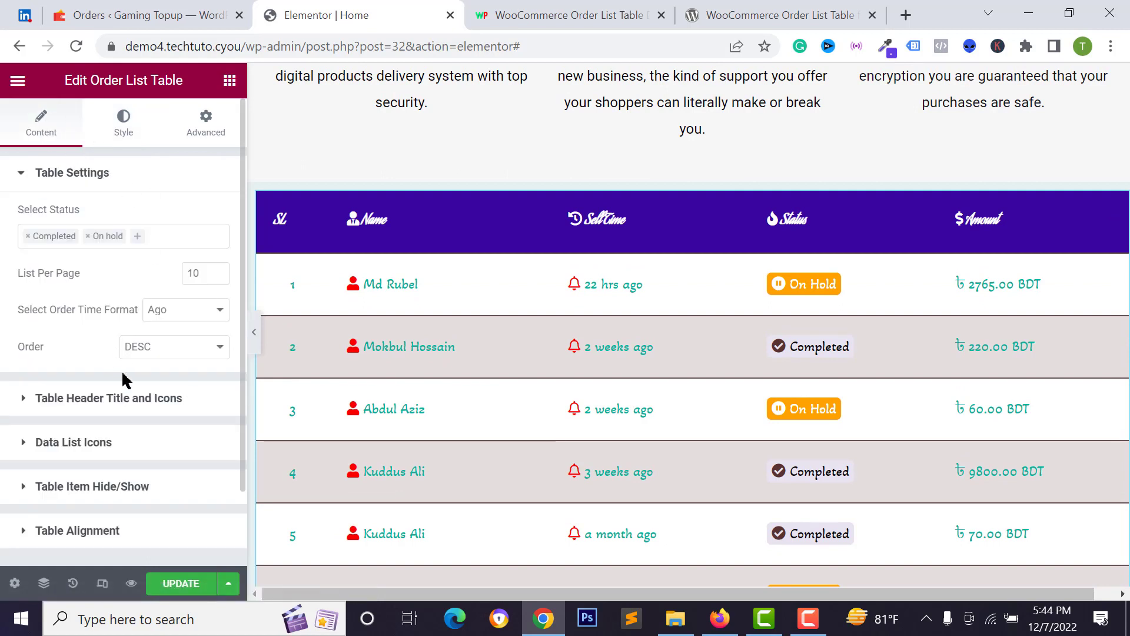
pyautogui.scroll(-1, 135, 347)
pyautogui.scroll(1, 148, 288)
pyautogui.click(42, 273)
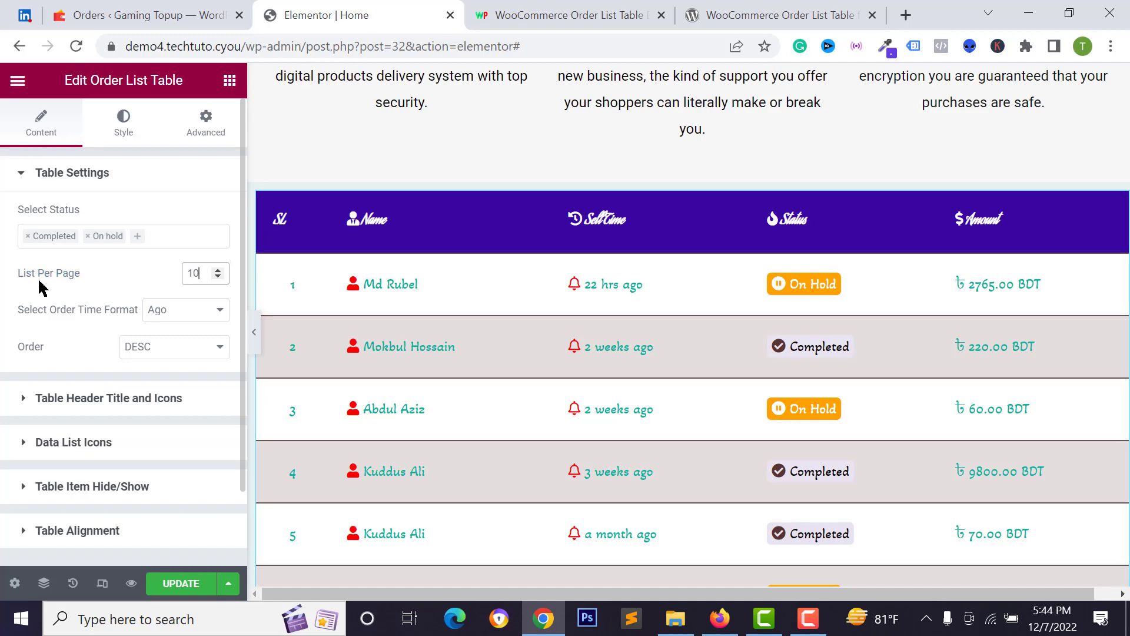
pyautogui.scroll(-4, 649, 328)
pyautogui.scroll(2, 597, 293)
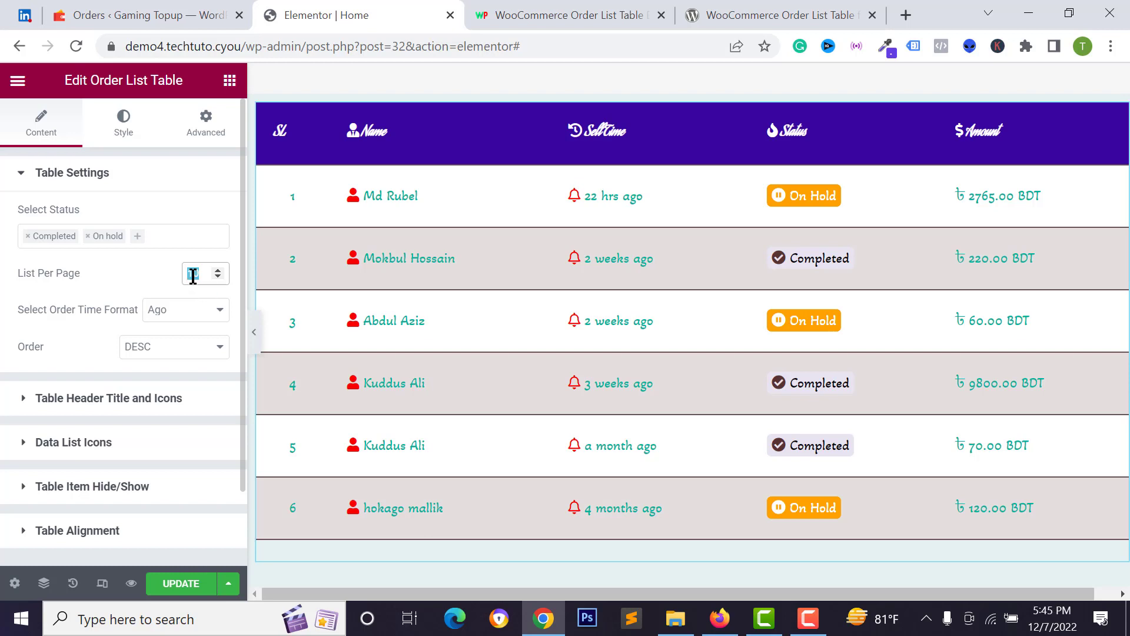
pyautogui.write('2')
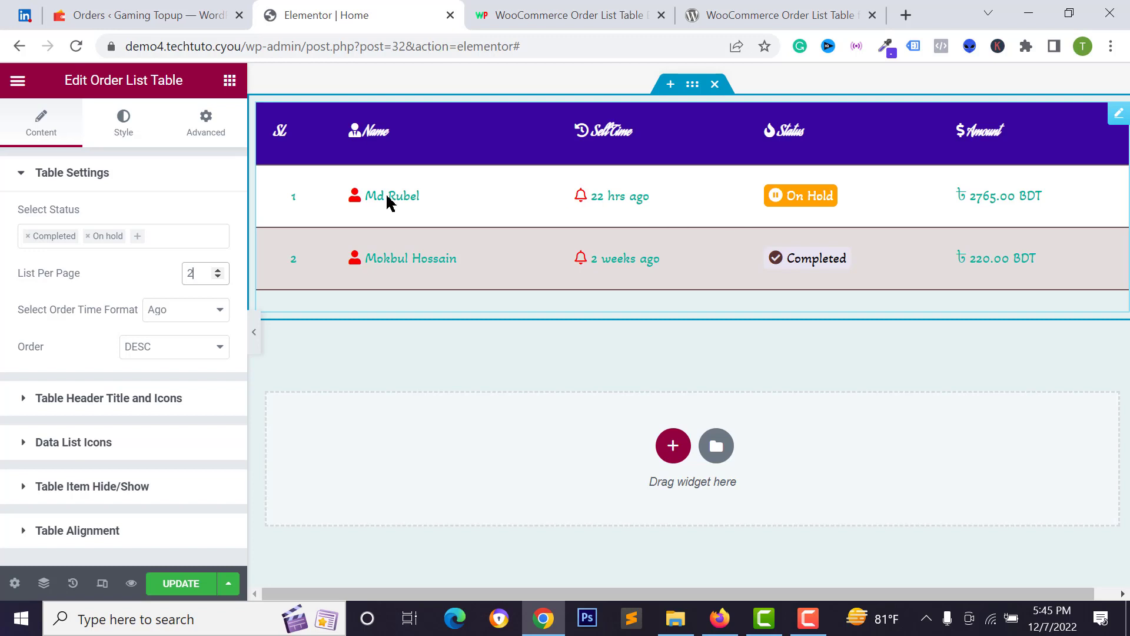
# Step: Set the order time format to Date/Month/YR TIME and the sort order to ASC
pyautogui.click(177, 310)
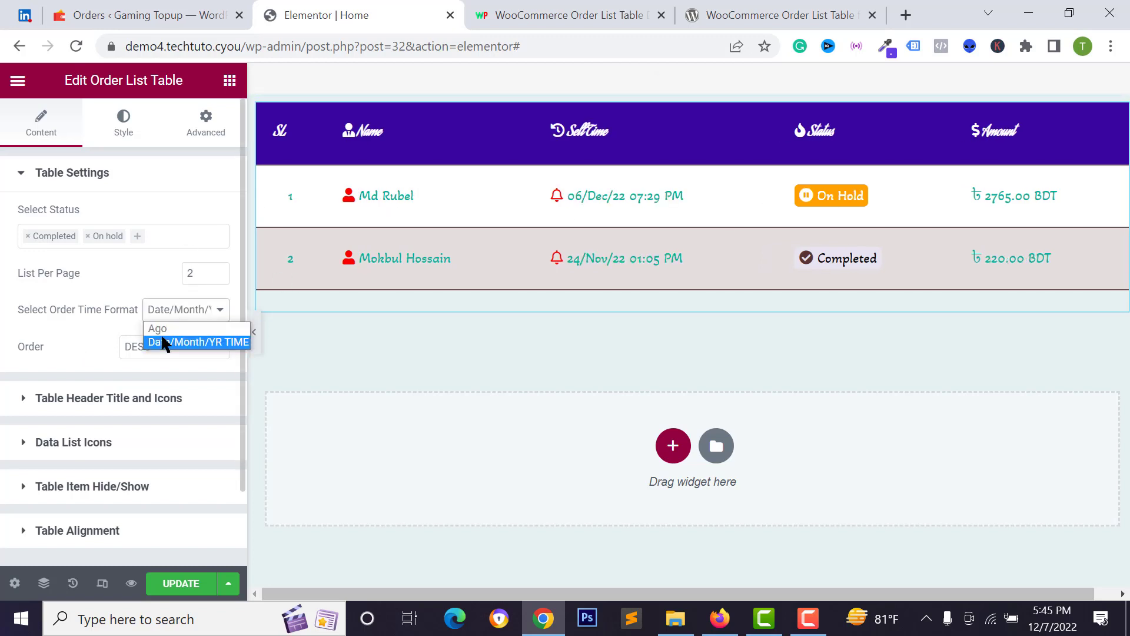
pyautogui.click(164, 343)
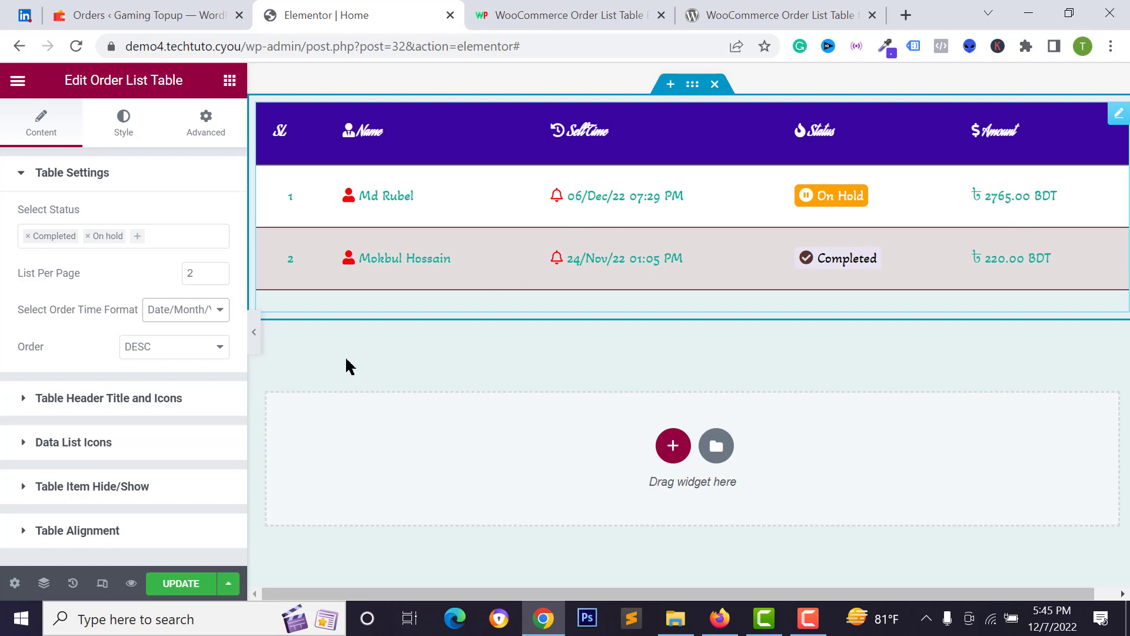
pyautogui.click(182, 347)
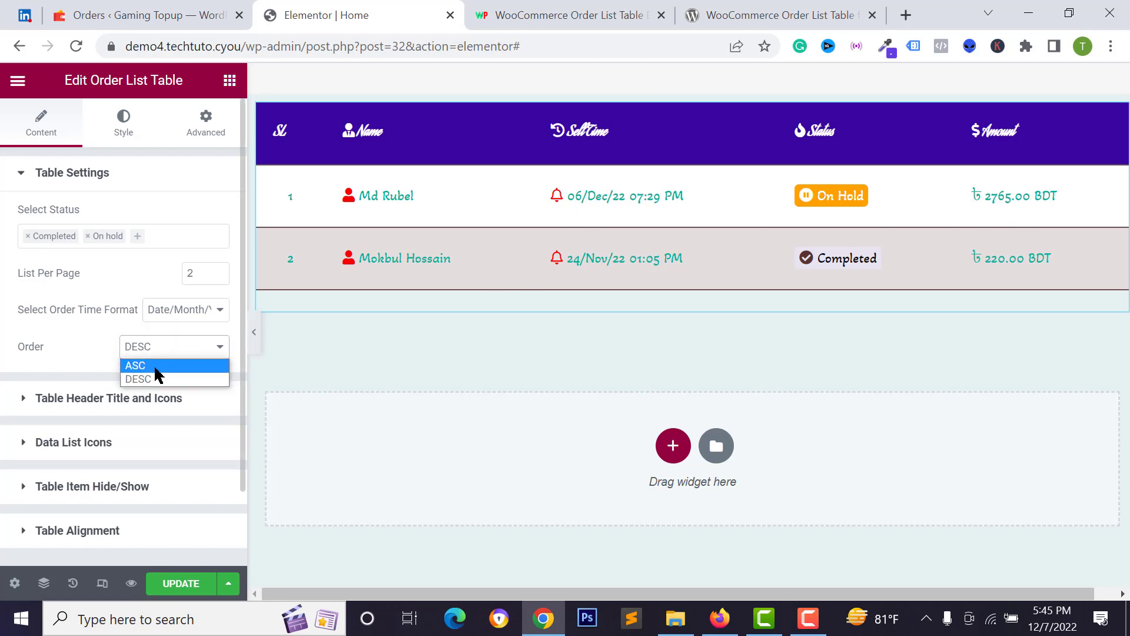
pyautogui.click(154, 366)
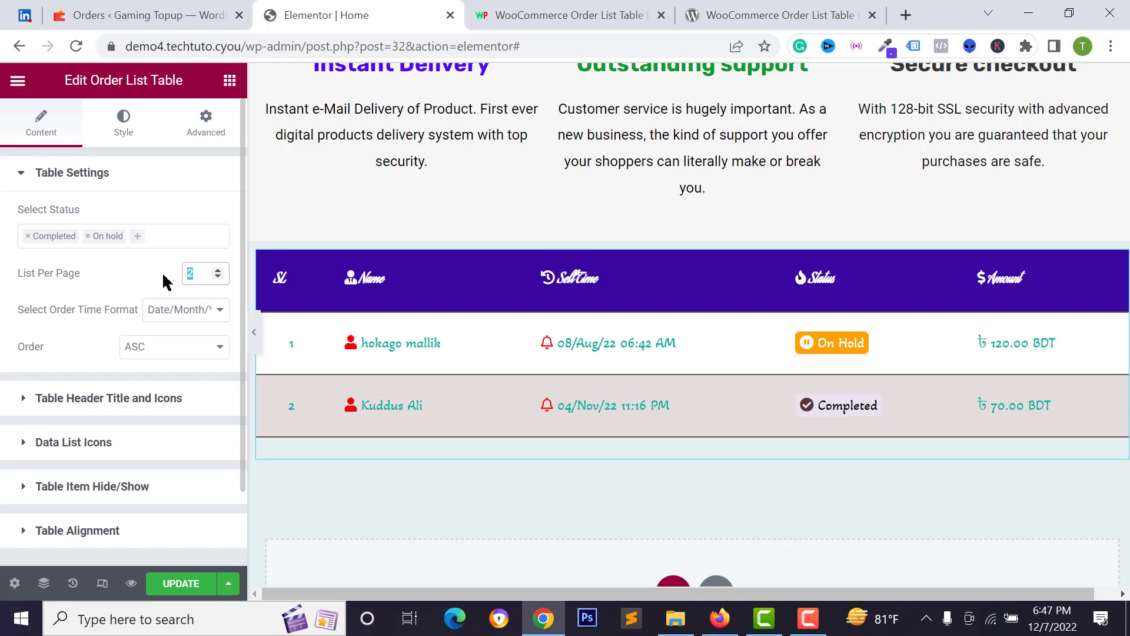
# Step: Set List Per Page to 7 and add the Cancelled and Processing statuses to the table
pyautogui.write('7')
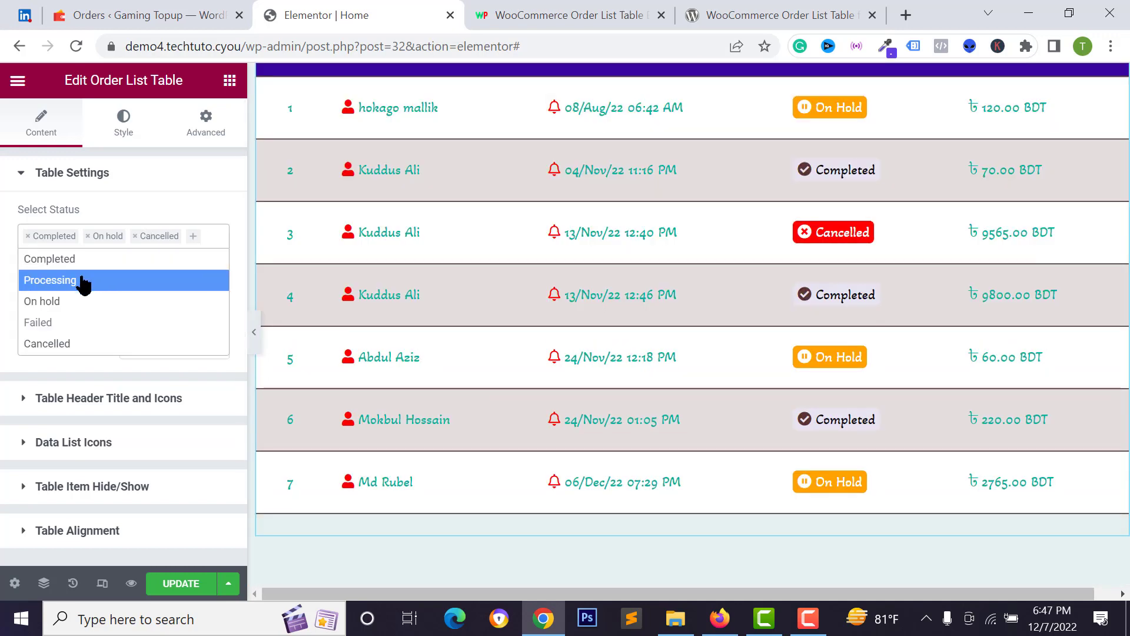
pyautogui.click(84, 280)
pyautogui.scroll(-2, 97, 447)
# Step: Turn off Hide Customer Phone in the Table Item Hide/Show settings and check the Phone column in the preview
pyautogui.click(81, 398)
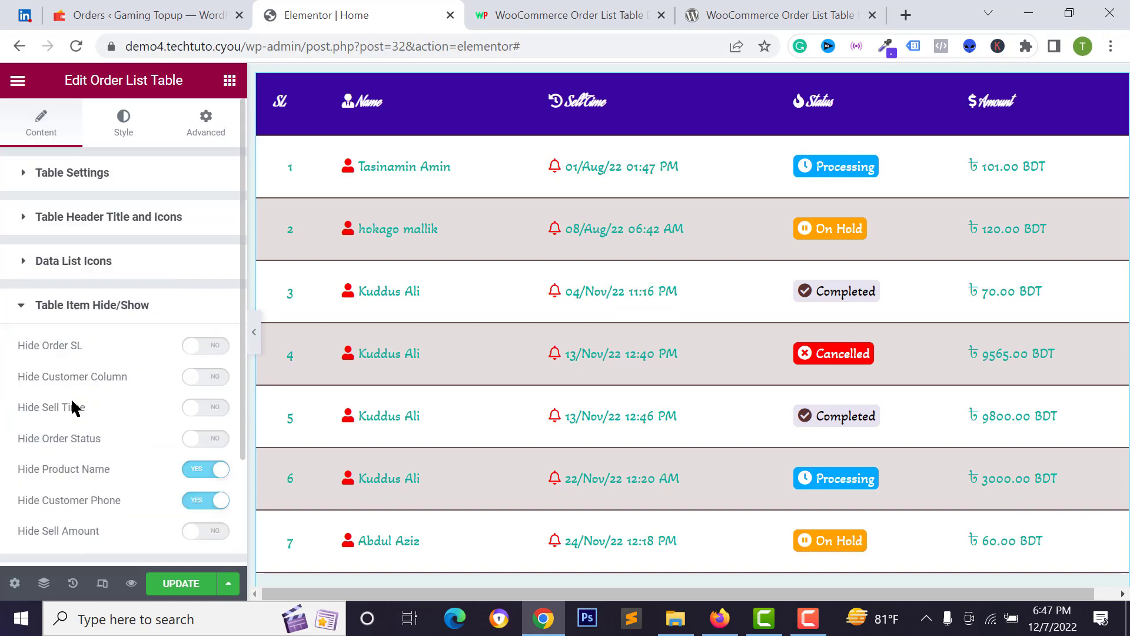
pyautogui.scroll(-2, 118, 407)
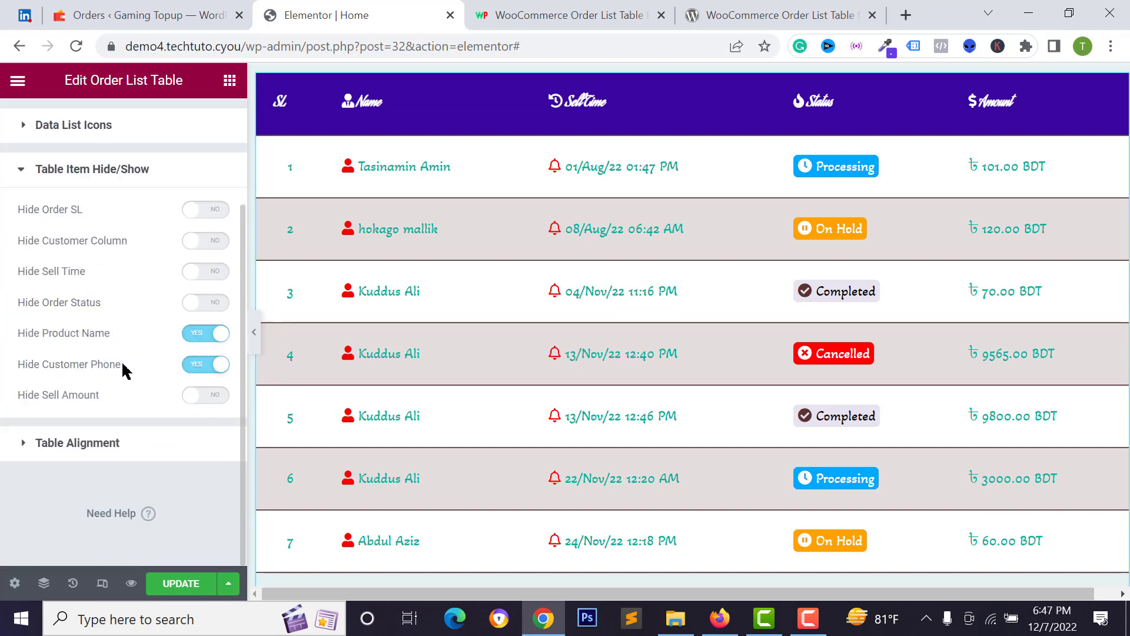
pyautogui.click(195, 369)
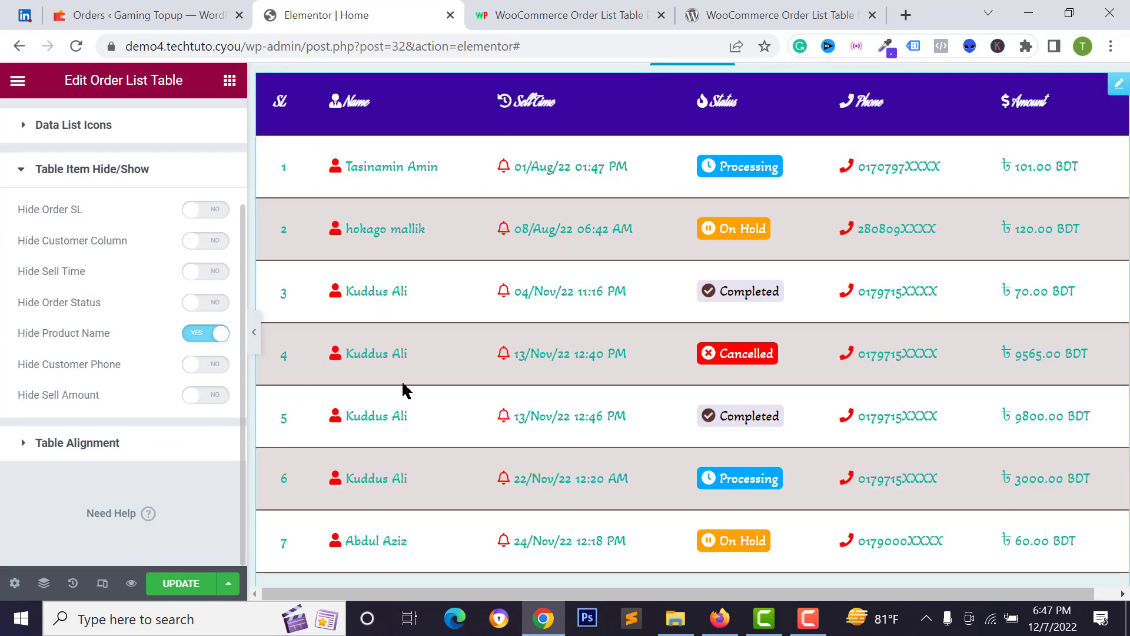
pyautogui.scroll(-1, 892, 373)
pyautogui.scroll(2, 909, 303)
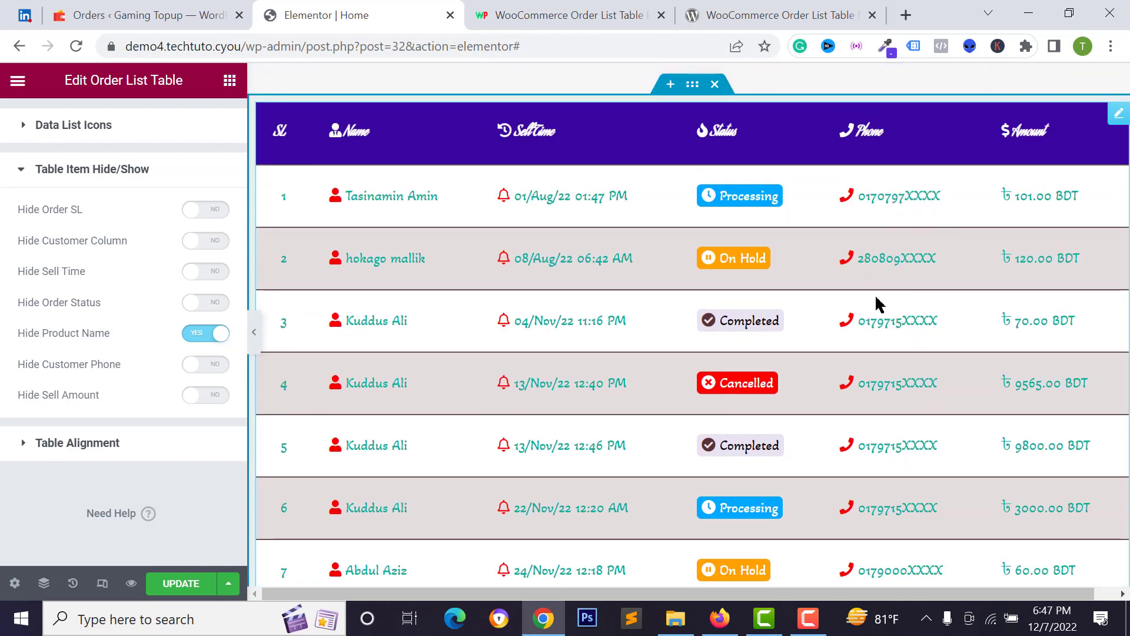
pyautogui.scroll(-2, 860, 424)
pyautogui.scroll(2, 824, 353)
pyautogui.scroll(-2, 677, 207)
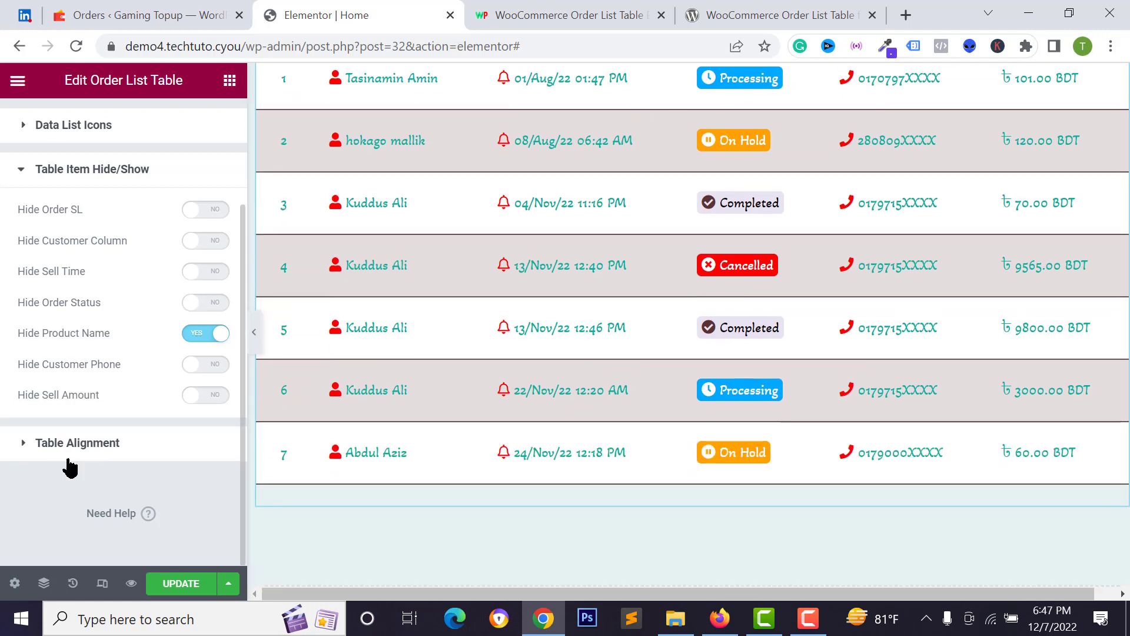
# Step: Review the Table Alignment and table style settings and update the page
pyautogui.click(68, 458)
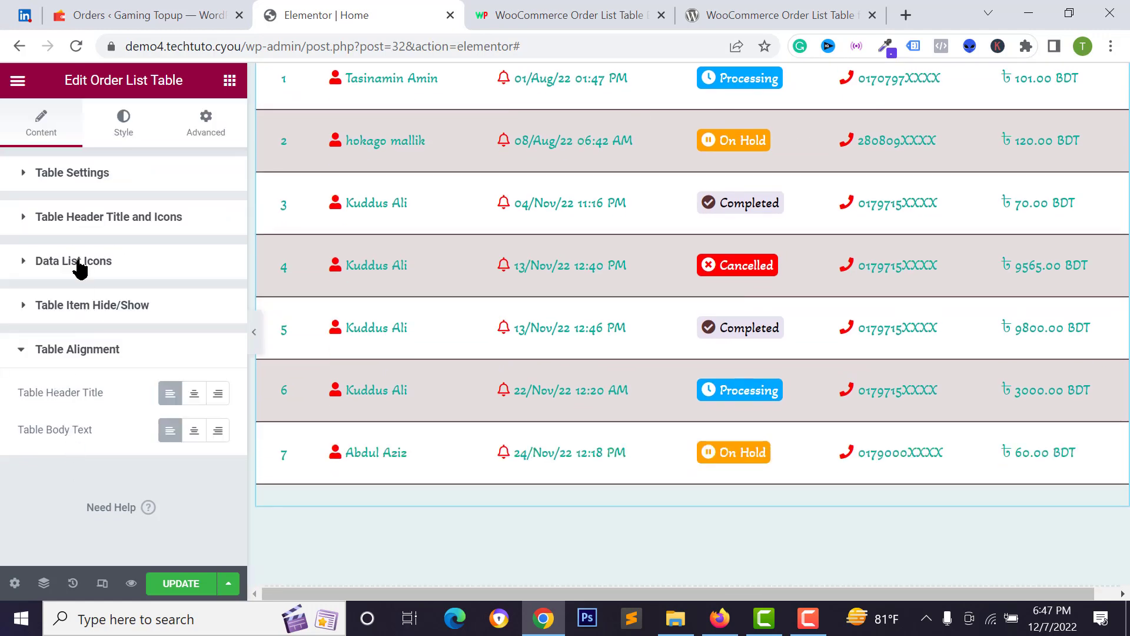
pyautogui.click(124, 132)
pyautogui.scroll(-3, 574, 307)
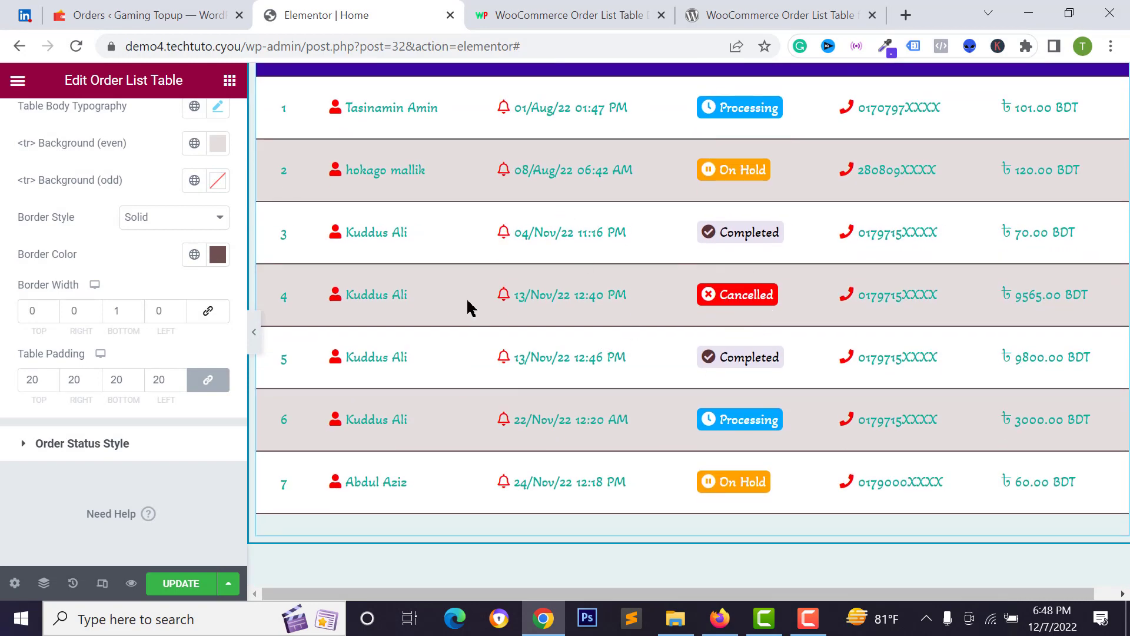
pyautogui.scroll(2, 786, 436)
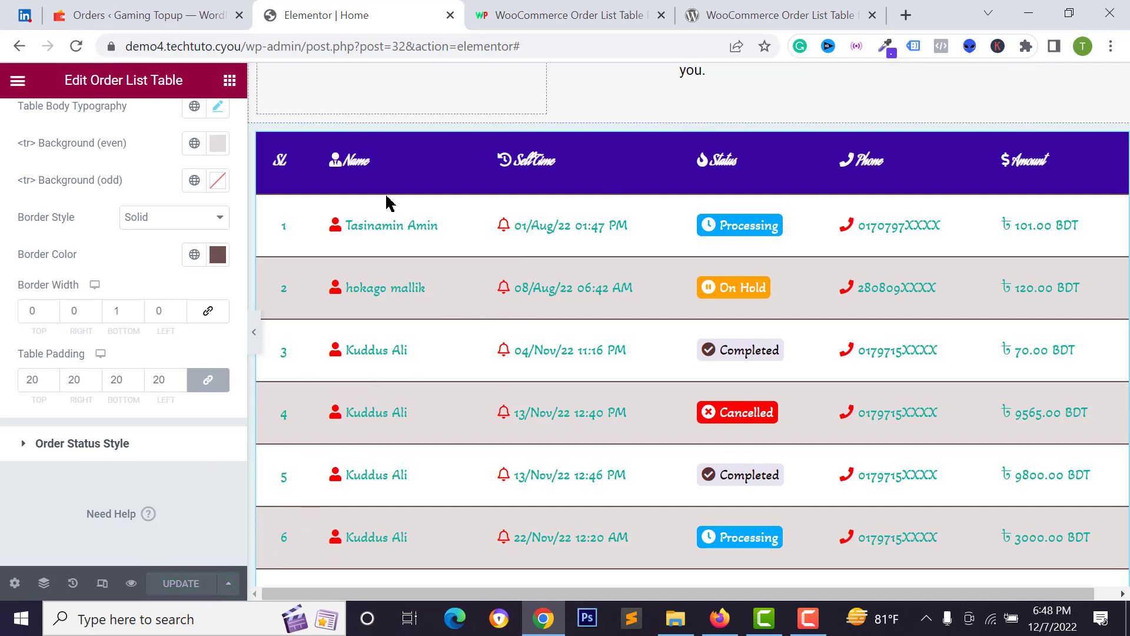
# Step: Open the live site in a new tab from the WordPress Orders page and switch to it
pyautogui.click(147, 15)
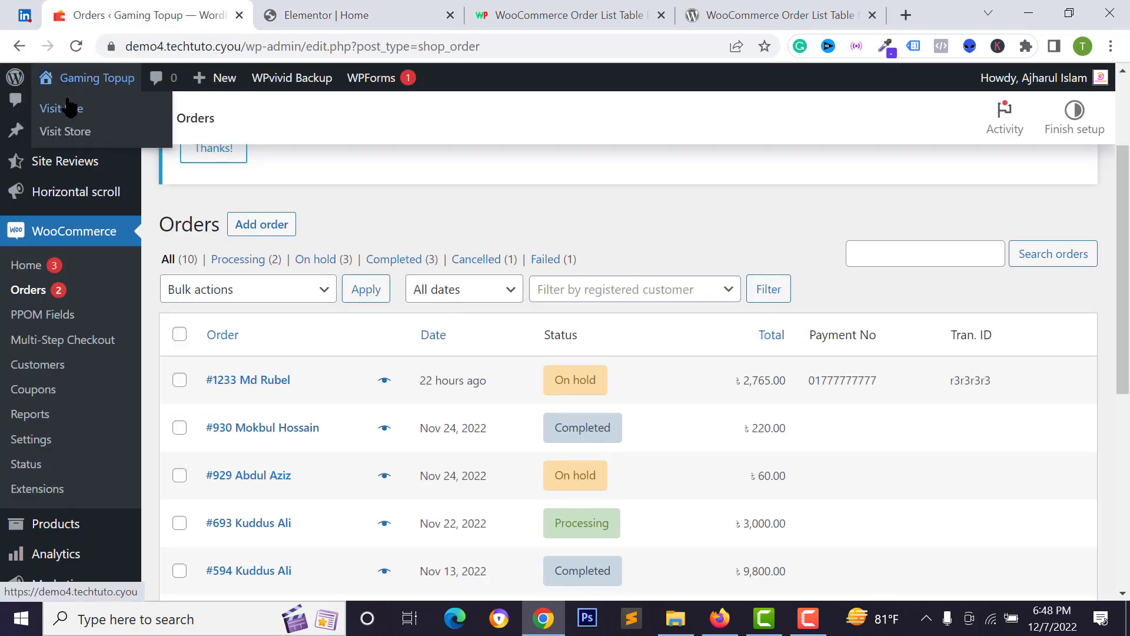
pyautogui.rightClick(69, 106)
pyautogui.click(137, 110)
pyautogui.click(255, 18)
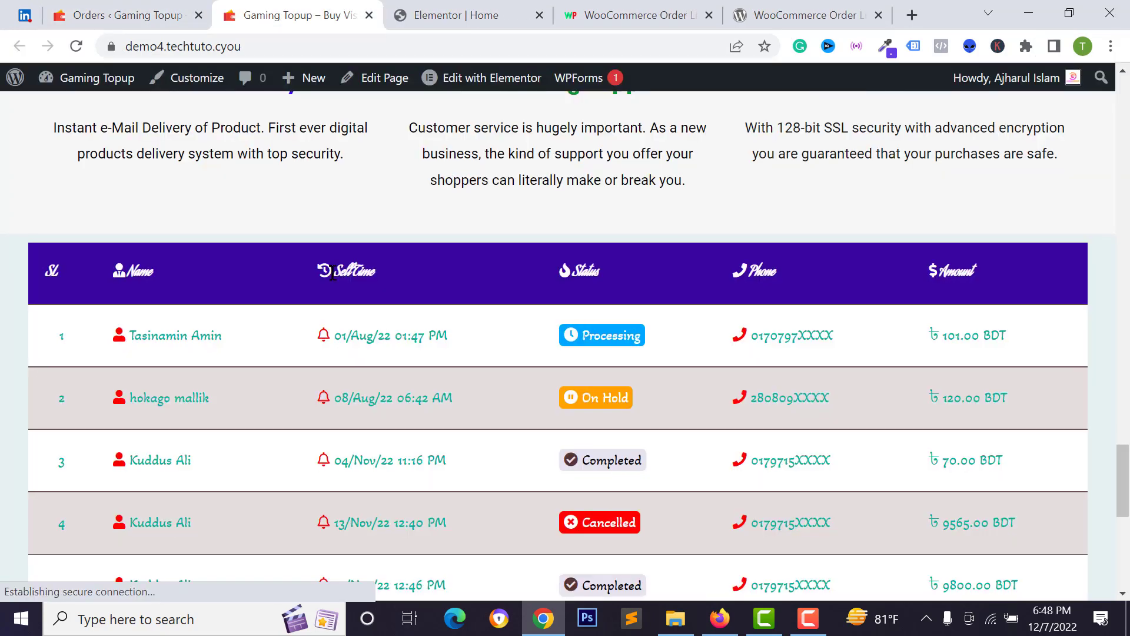
# Step: Examine the published order table and the rest of the live home page
pyautogui.scroll(-5, 186, 321)
pyautogui.scroll(2, 719, 271)
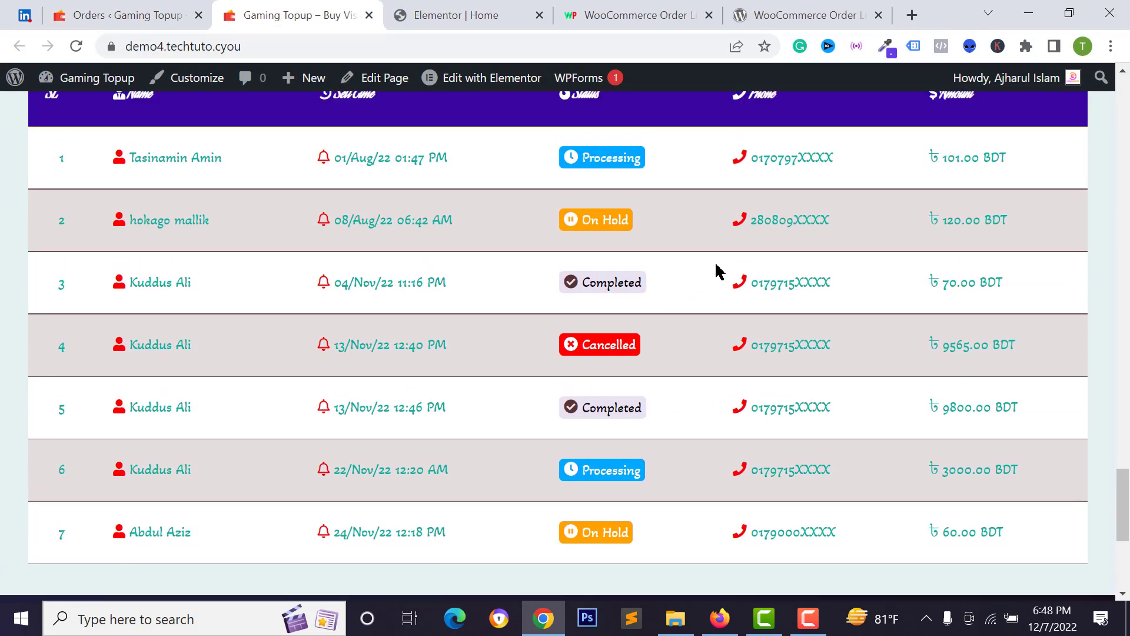
pyautogui.scroll(1, 718, 273)
pyautogui.scroll(-4, 798, 507)
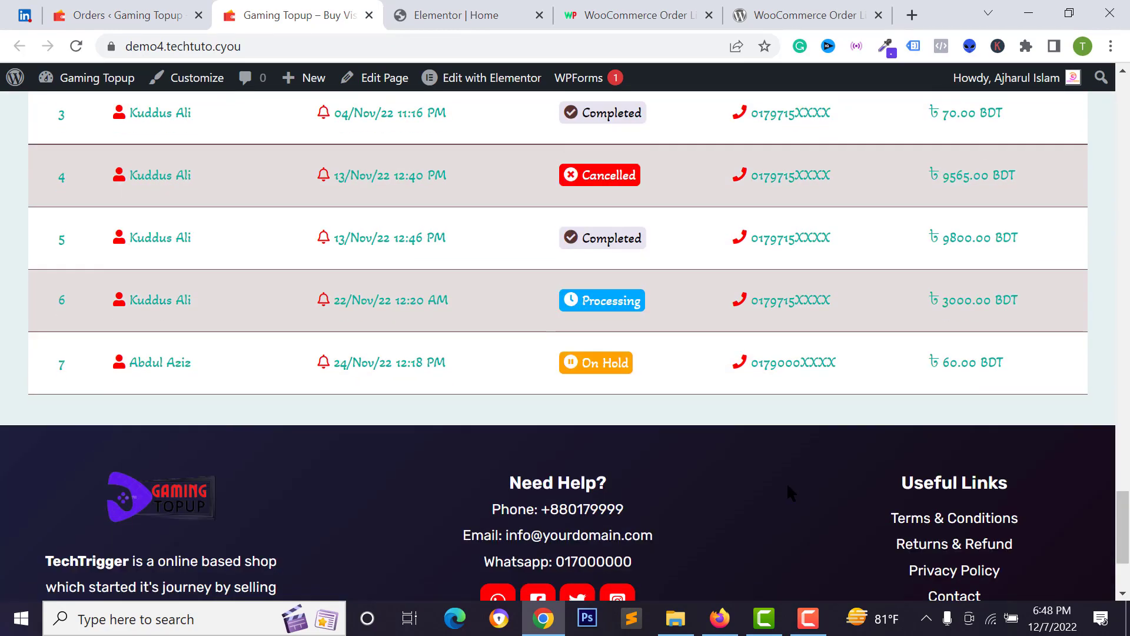
pyautogui.scroll(10, 788, 492)
pyautogui.scroll(-4, 575, 391)
pyautogui.scroll(15, 574, 395)
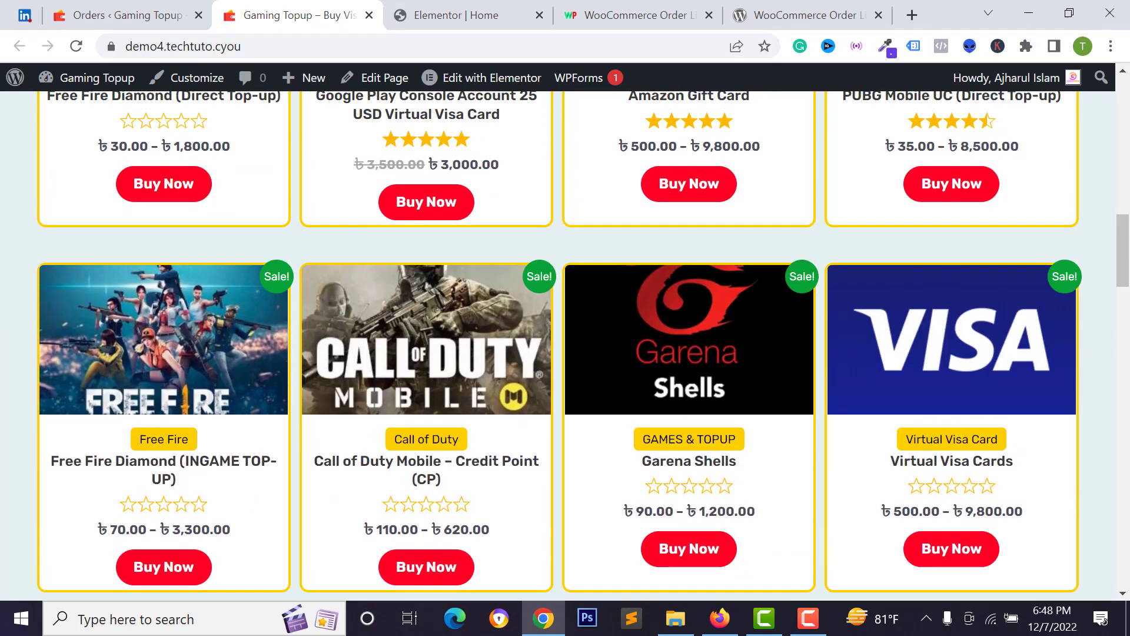
pyautogui.scroll(4, 576, 395)
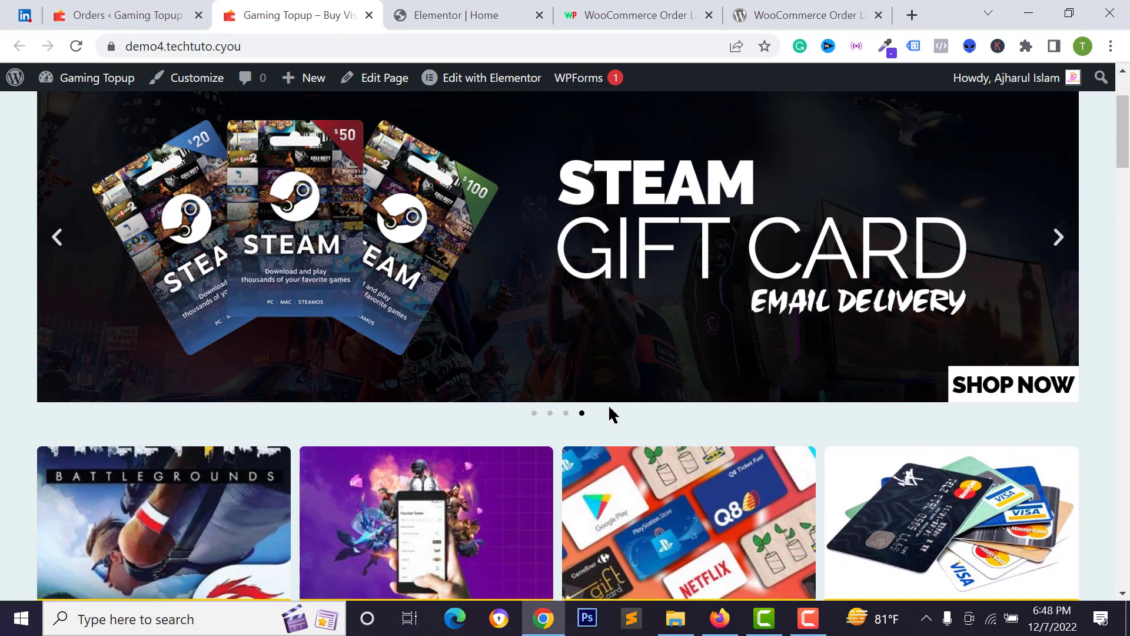